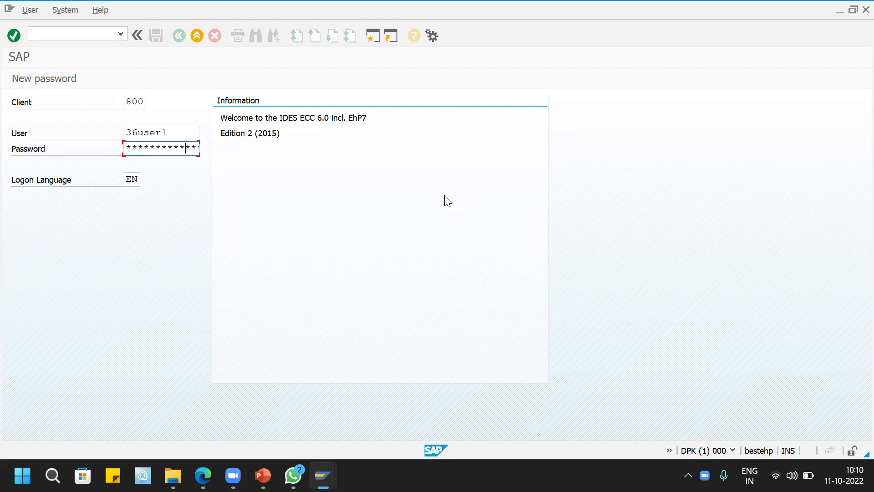
# Log on to client 800 and open the SAP Reference IMG through transaction spro
pyautogui.press('Return')
pyautogui.click(66, 359)
pyautogui.click(519, 447)
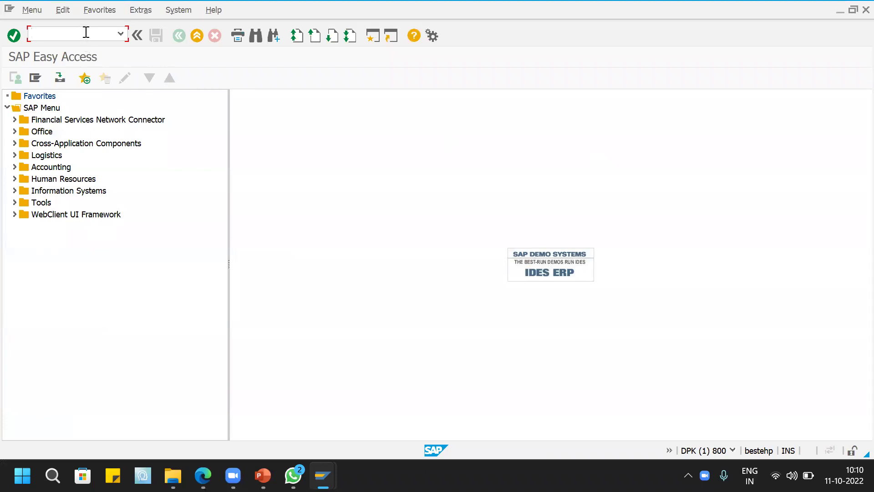
pyautogui.write('spro')
pyautogui.press('Return')
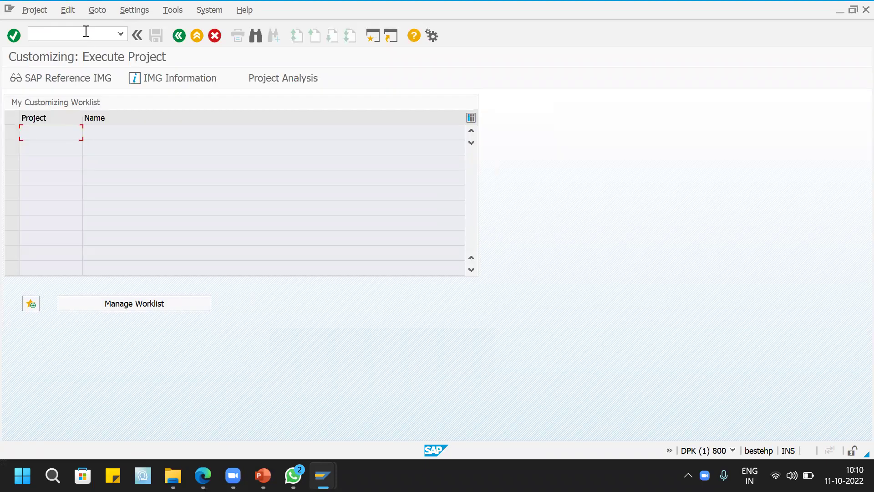
pyautogui.click(76, 77)
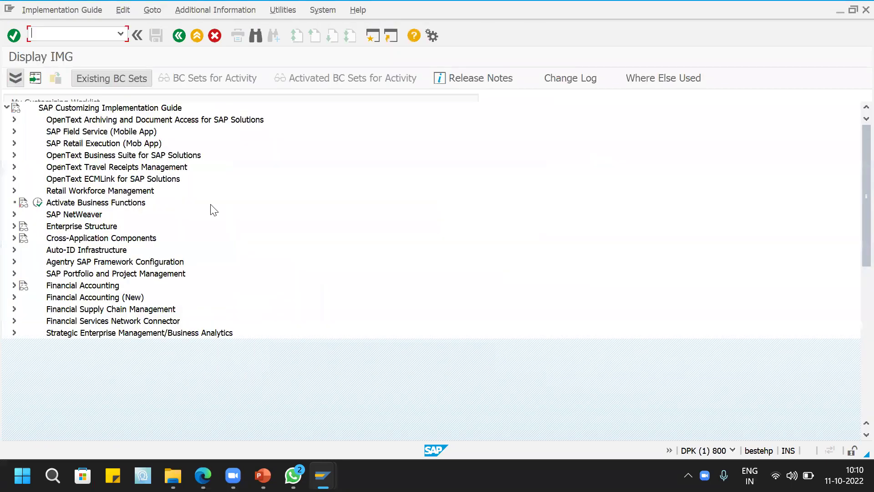
# Expand the IMG path Sales and Distribution > Basic Functions > Account Assignment/Costing > Revenue Account Determination
pyautogui.scroll(-3, 212, 206)
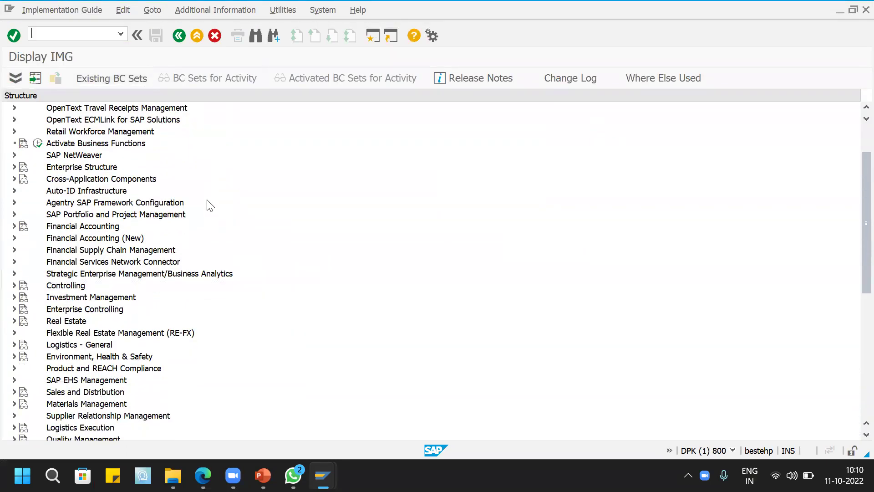
pyautogui.scroll(-1, 210, 206)
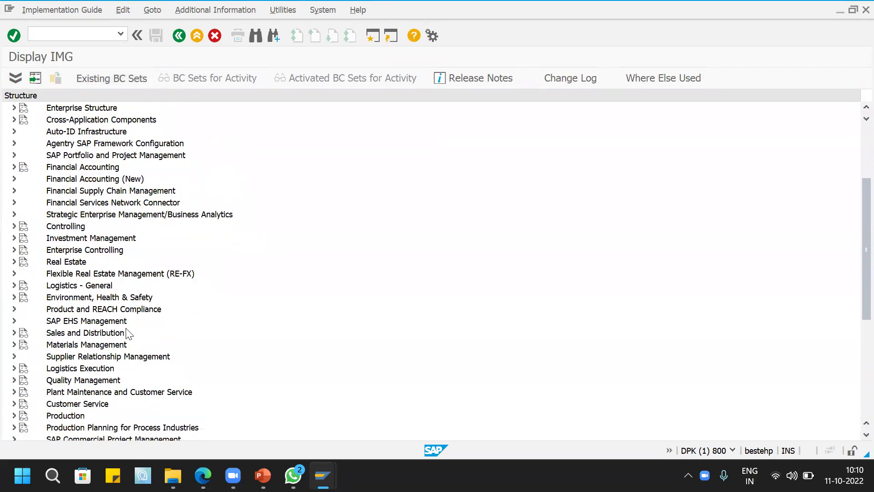
pyautogui.click(14, 333)
pyautogui.scroll(-2, 259, 235)
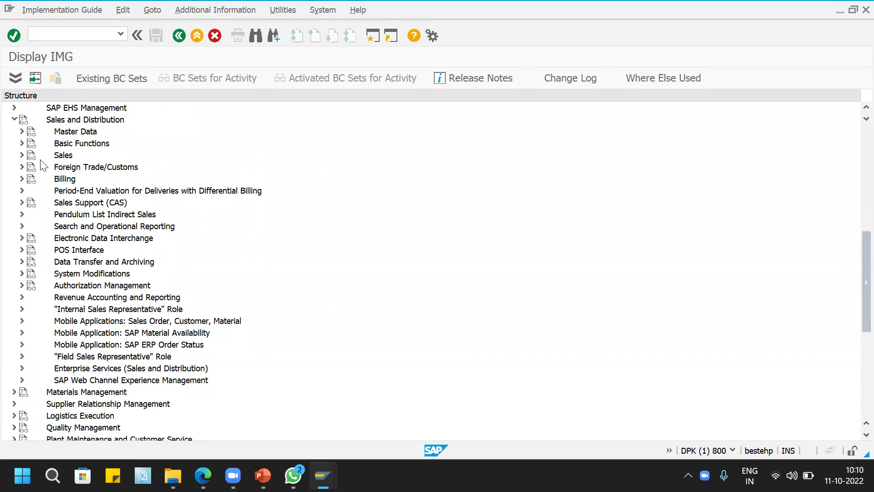
pyautogui.click(22, 143)
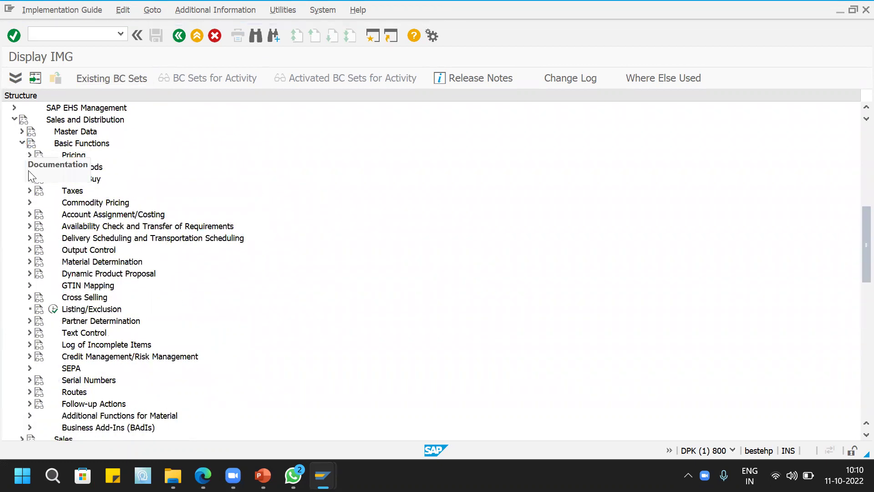
pyautogui.click(30, 214)
pyautogui.scroll(-1, 225, 235)
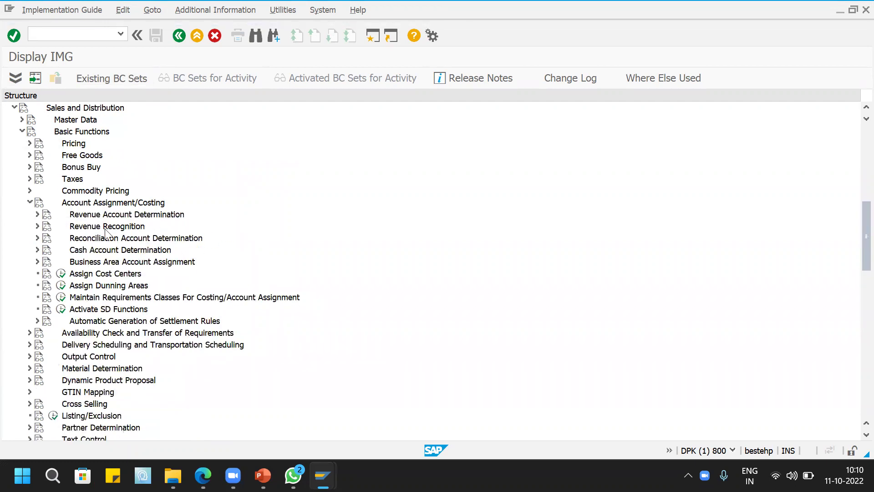
pyautogui.click(37, 215)
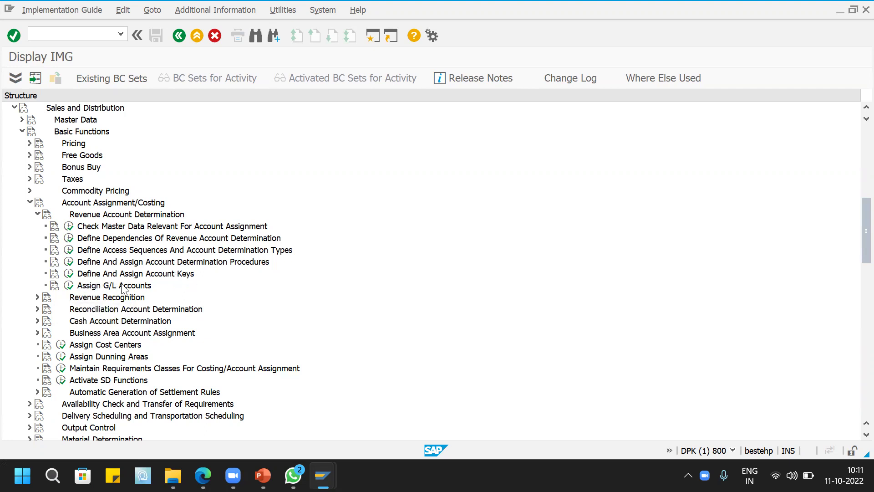
# Review the material account assignment groups under Check Master Data Relevant For Account Assignment, and return to the activity selection
pyautogui.click(69, 228)
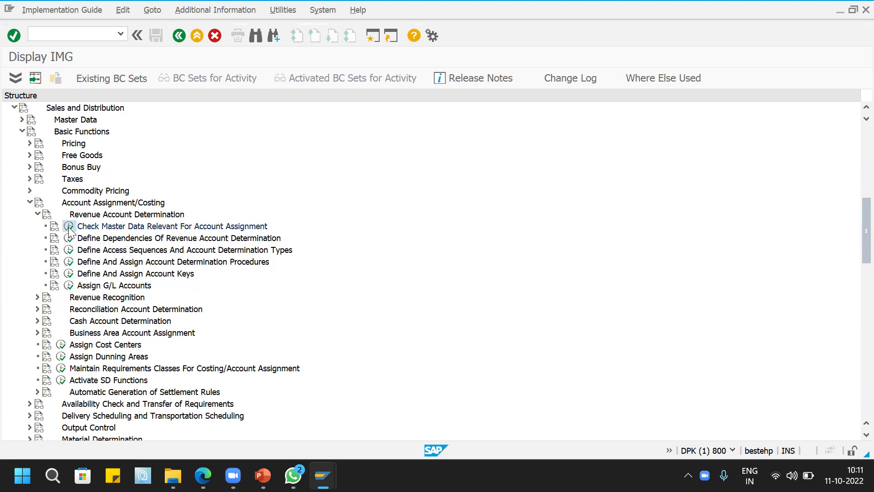
pyautogui.click(264, 156)
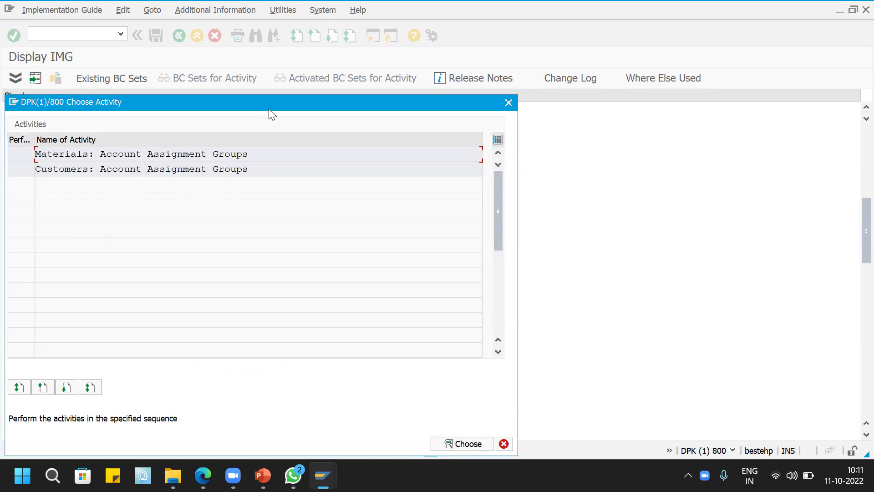
pyautogui.doubleClick(261, 155)
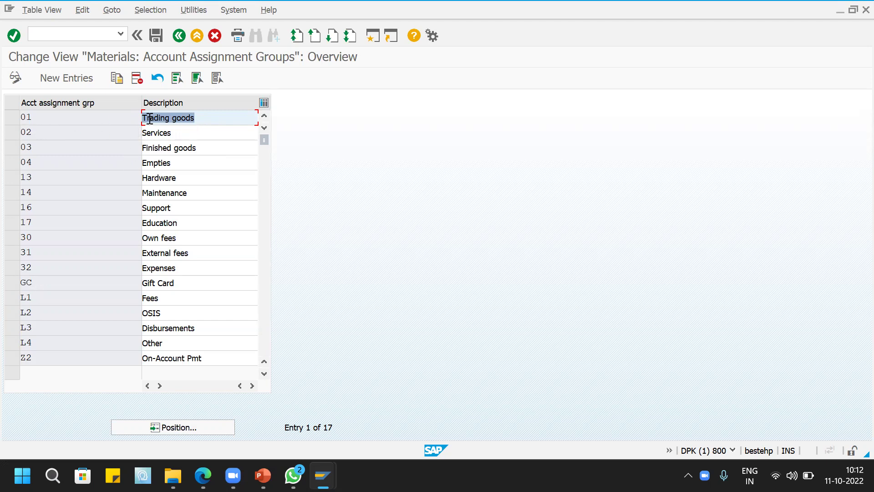
pyautogui.click(180, 36)
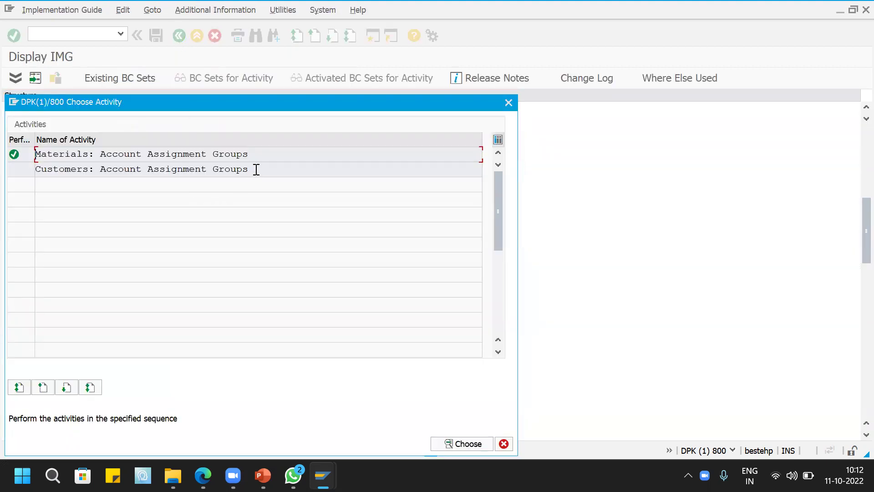
# Review the customer account assignment groups and return to the implementation guide
pyautogui.doubleClick(255, 169)
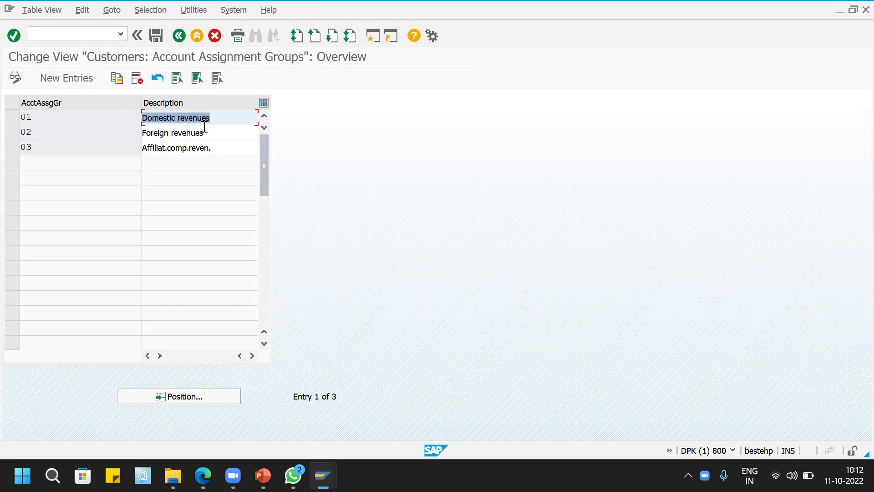
pyautogui.click(223, 133)
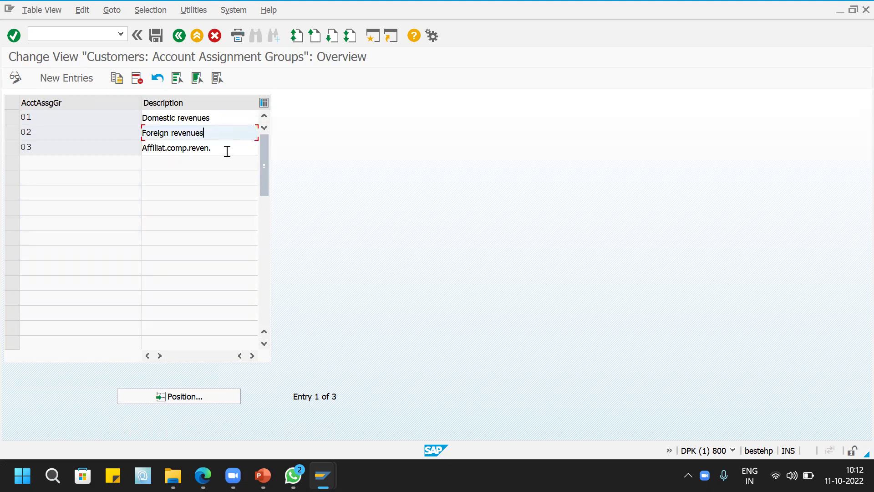
pyautogui.click(225, 119)
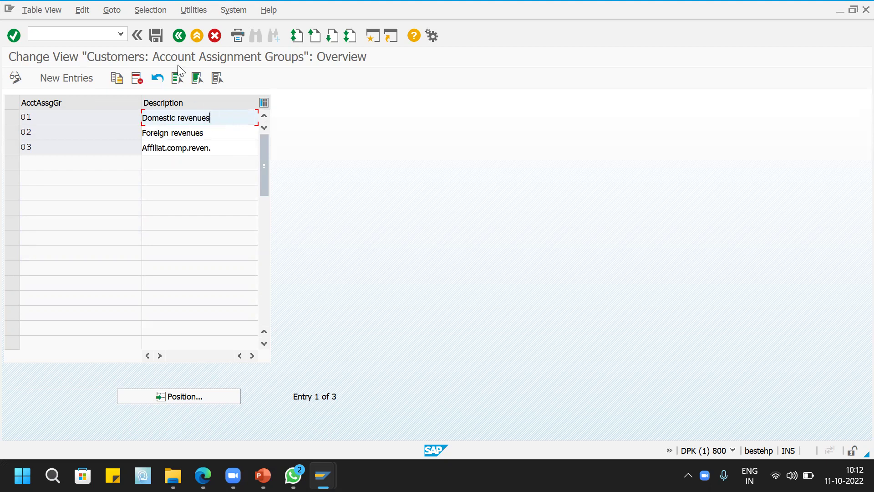
pyautogui.click(180, 36)
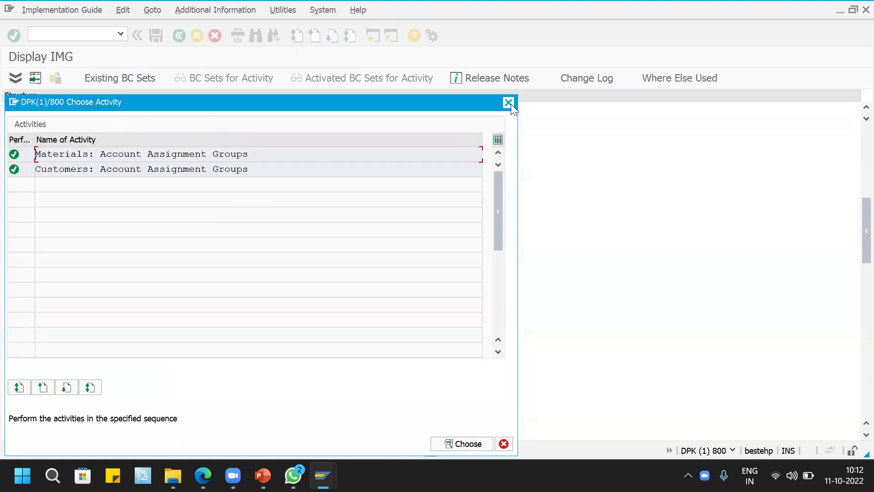
pyautogui.click(510, 104)
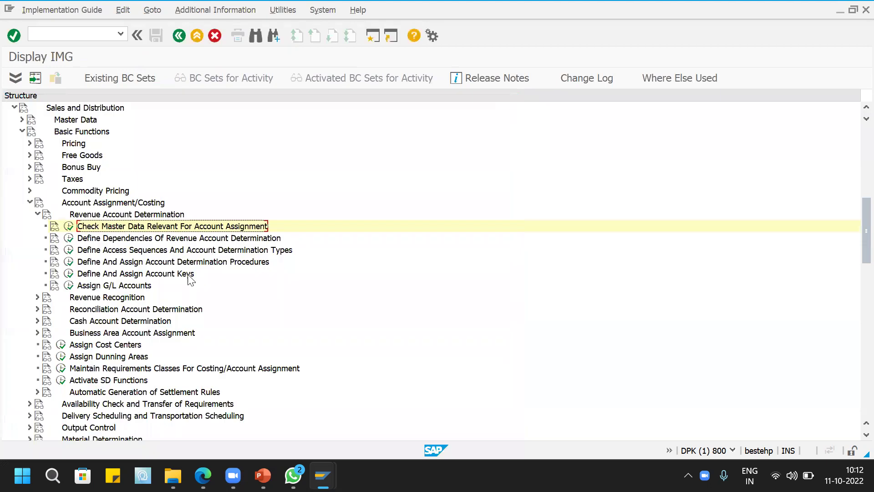
# Look up the existing condition tables in the Create tables activity of Define Dependencies Of Revenue Account Determination, and return to the guide
pyautogui.click(70, 240)
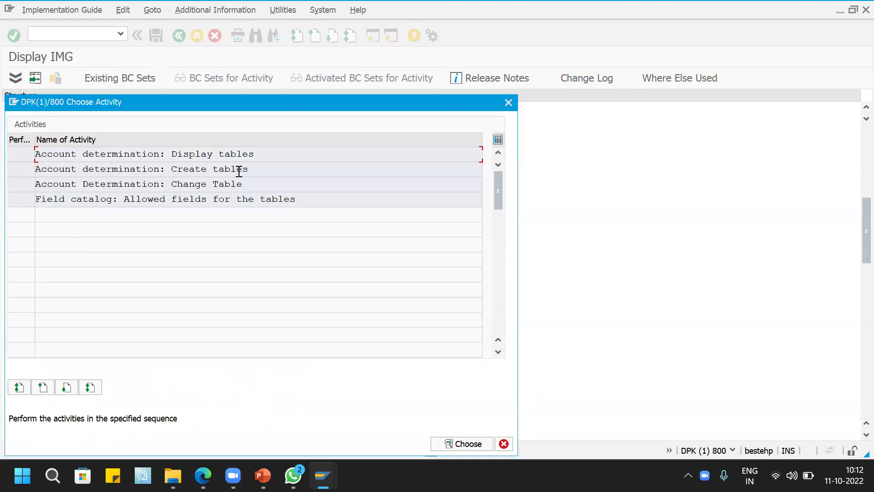
pyautogui.doubleClick(268, 170)
pyautogui.click(163, 133)
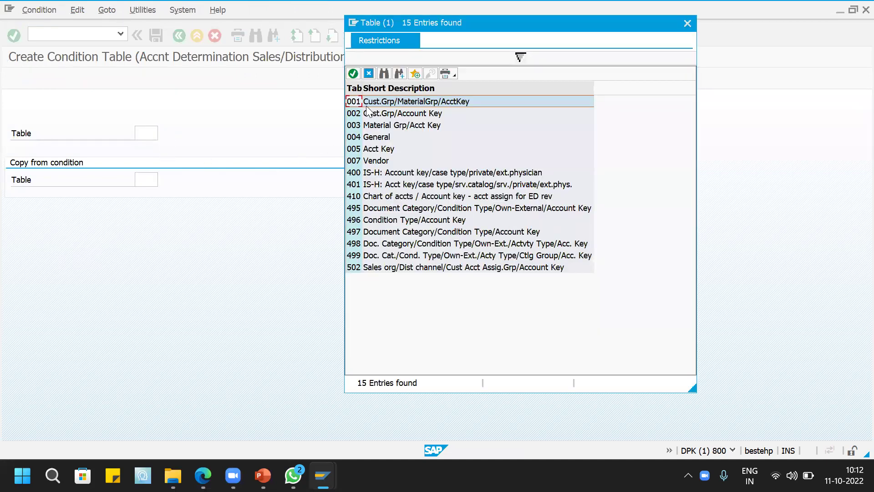
pyautogui.moveTo(391, 26); pyautogui.dragTo(395, 67)
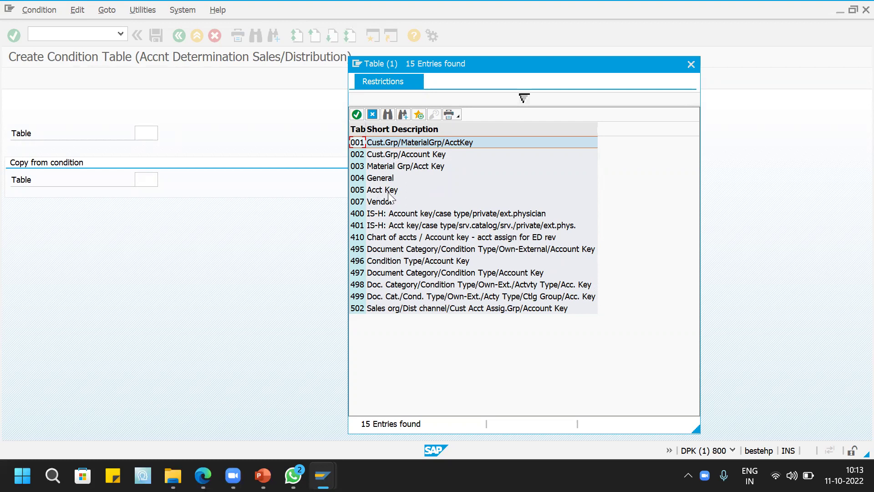
pyautogui.click(692, 64)
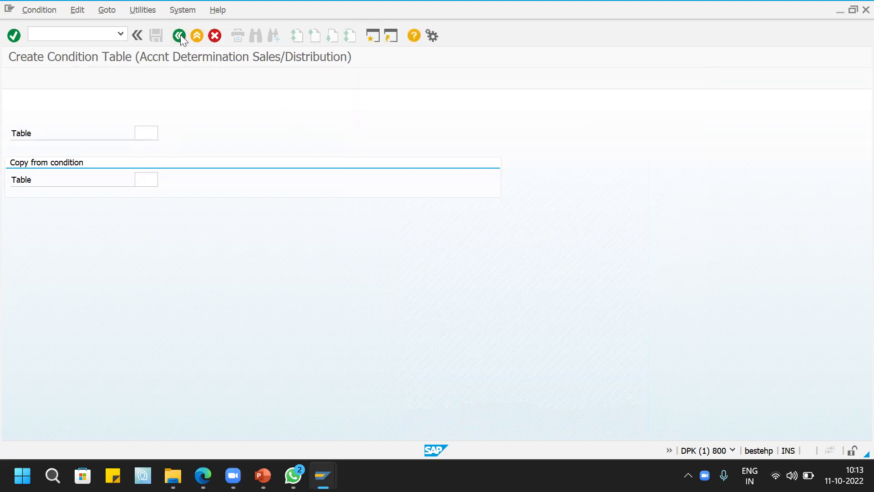
pyautogui.click(180, 36)
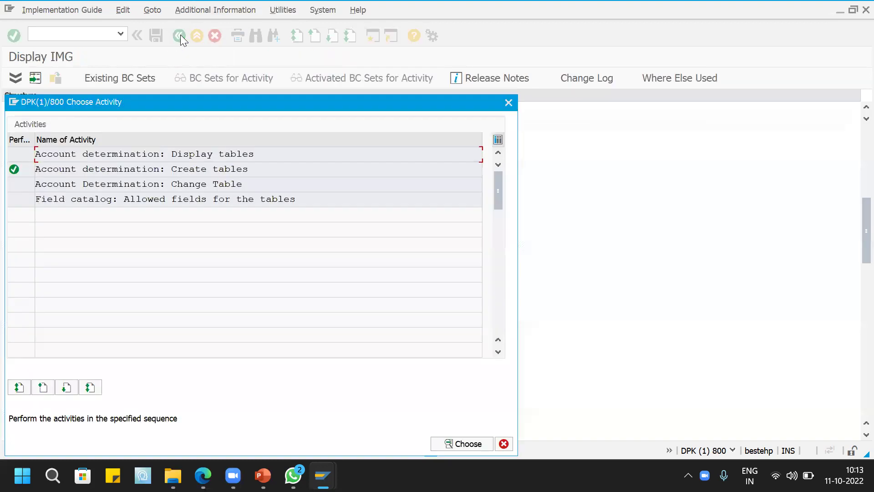
pyautogui.click(508, 103)
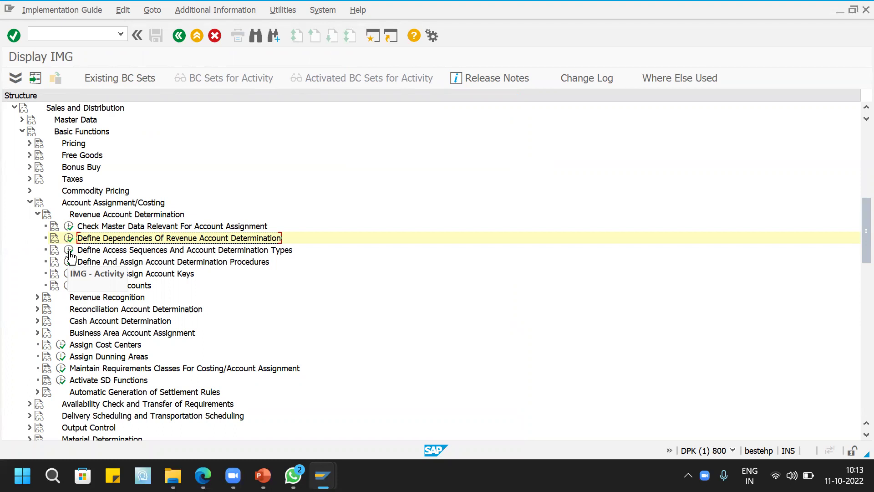
# Review the account determination types under Define Access Sequences And Account Determination Types, and return to the activity selection
pyautogui.click(69, 251)
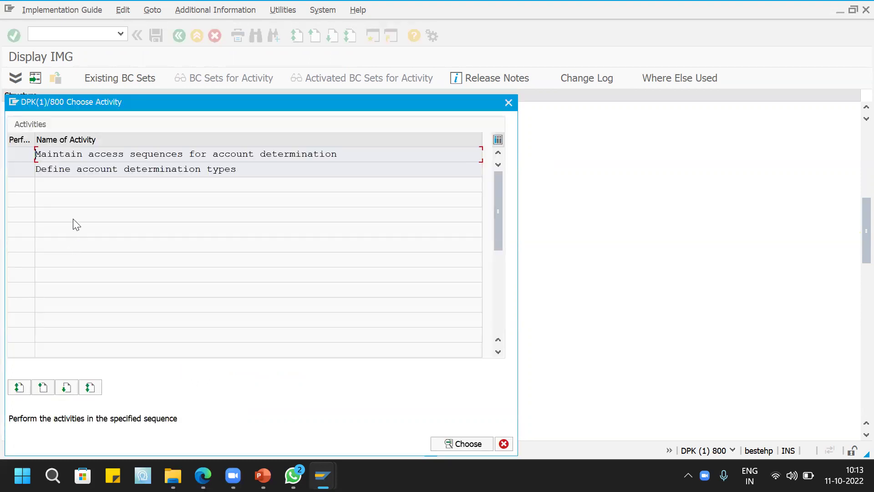
pyautogui.doubleClick(256, 171)
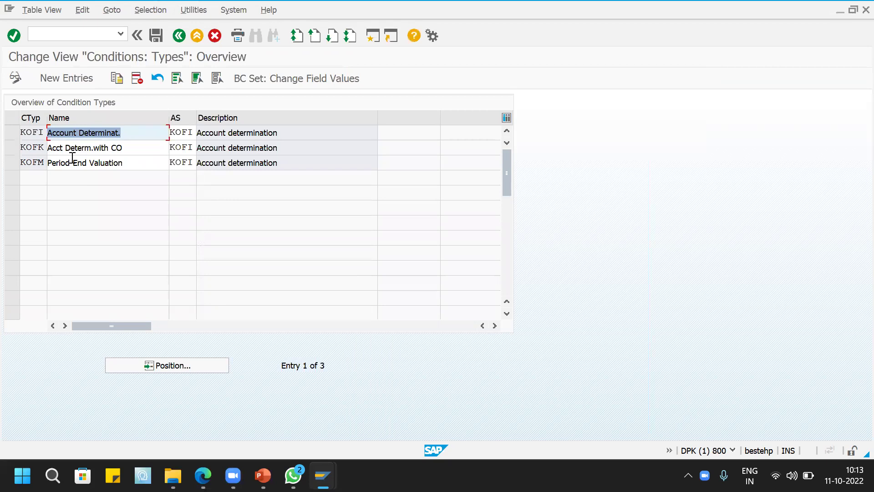
pyautogui.click(131, 147)
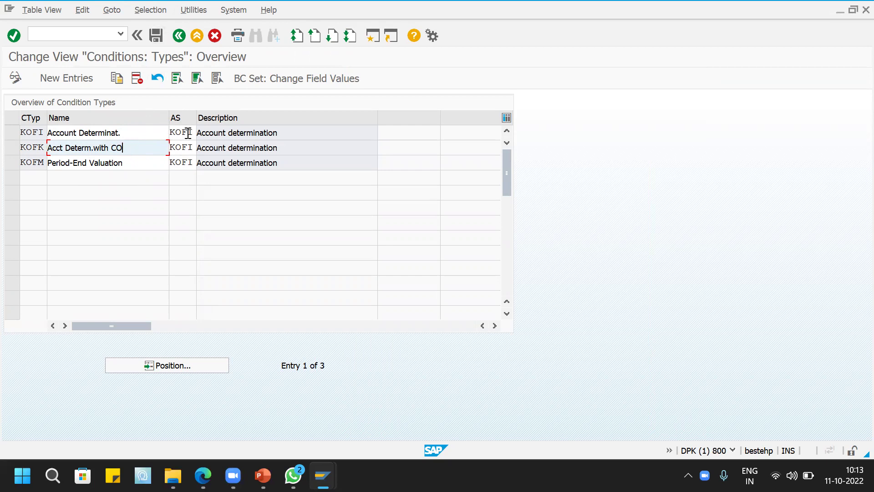
pyautogui.click(180, 36)
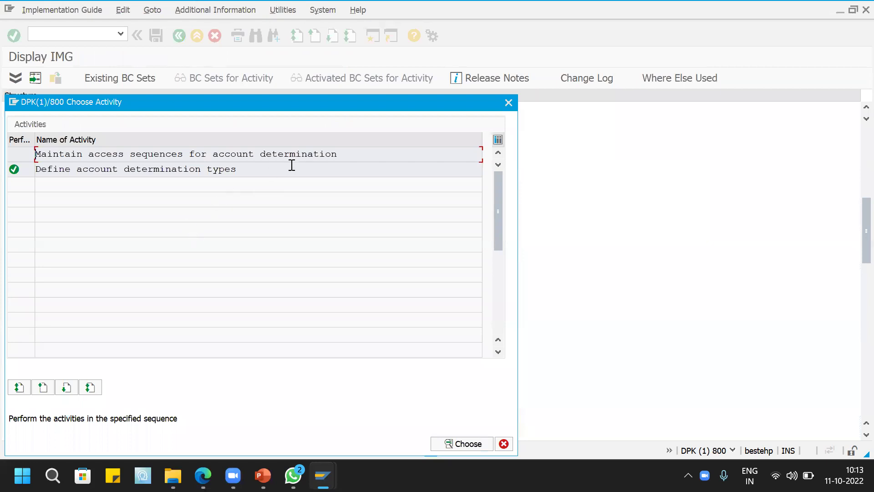
# Examine the accesses of access sequence KOFI with a narrower Description column, and return to the implementation guide
pyautogui.doubleClick(351, 153)
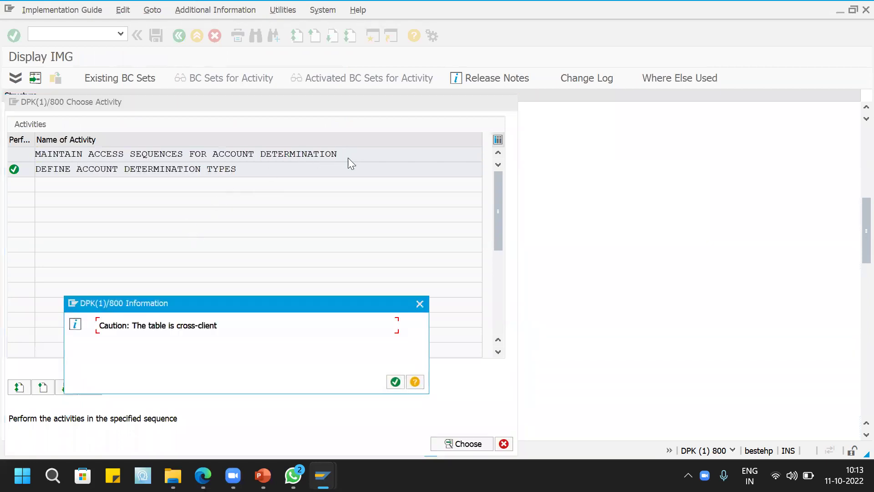
pyautogui.click(395, 383)
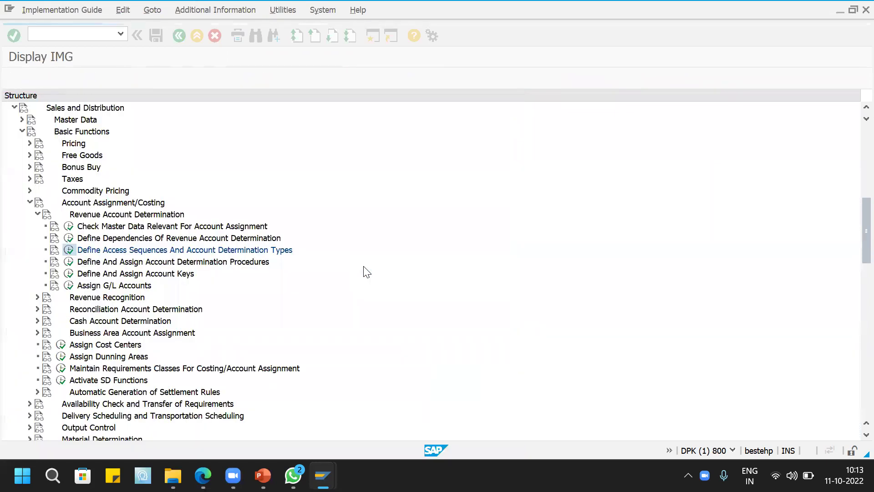
pyautogui.click(173, 198)
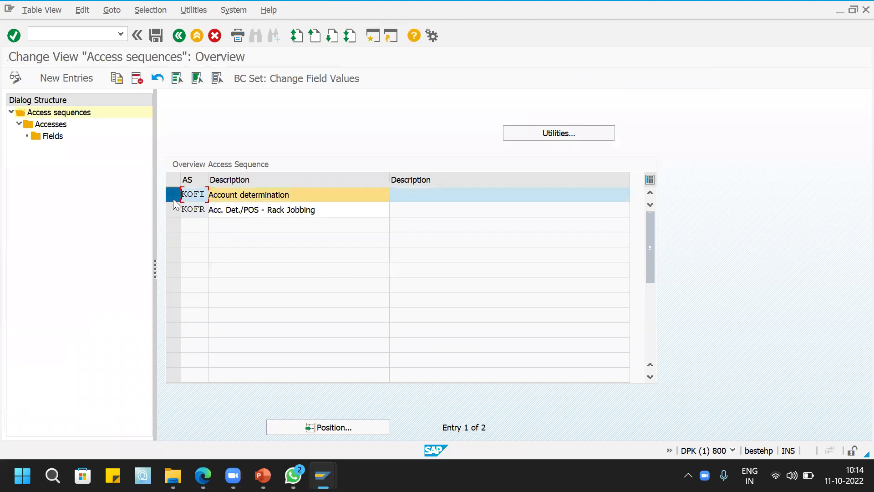
pyautogui.doubleClick(54, 126)
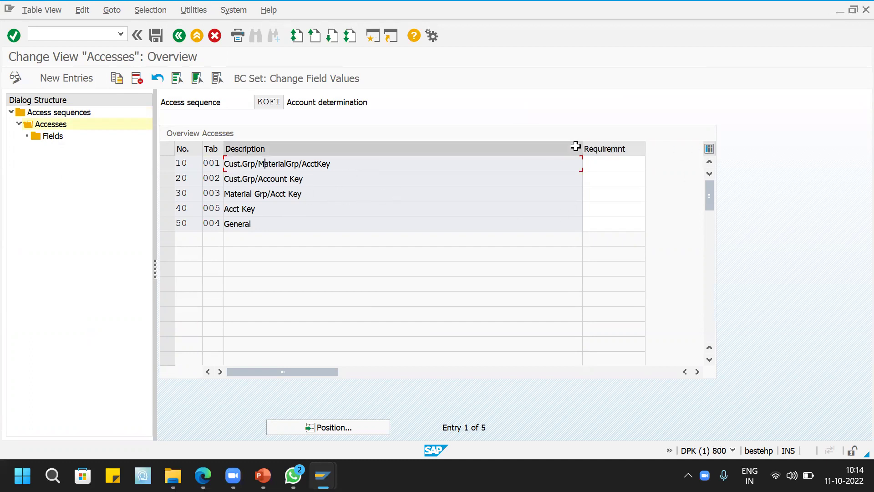
pyautogui.moveTo(578, 147); pyautogui.dragTo(476, 150)
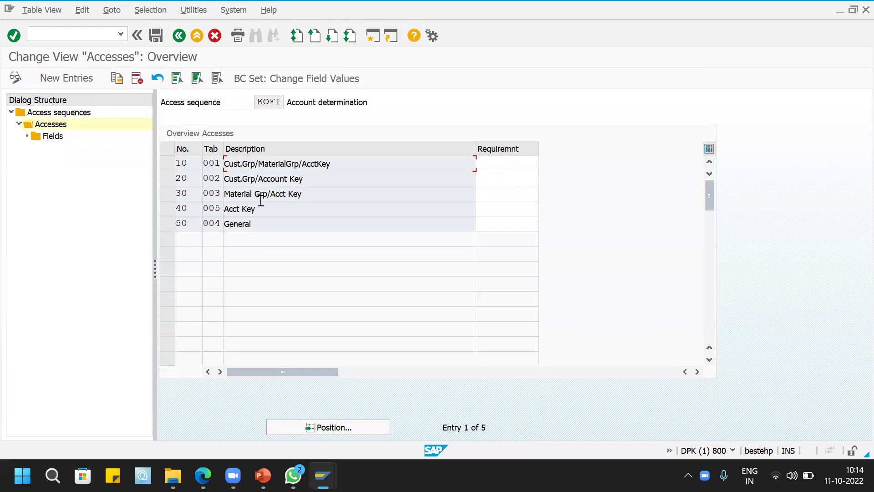
pyautogui.click(179, 36)
pyautogui.click(178, 36)
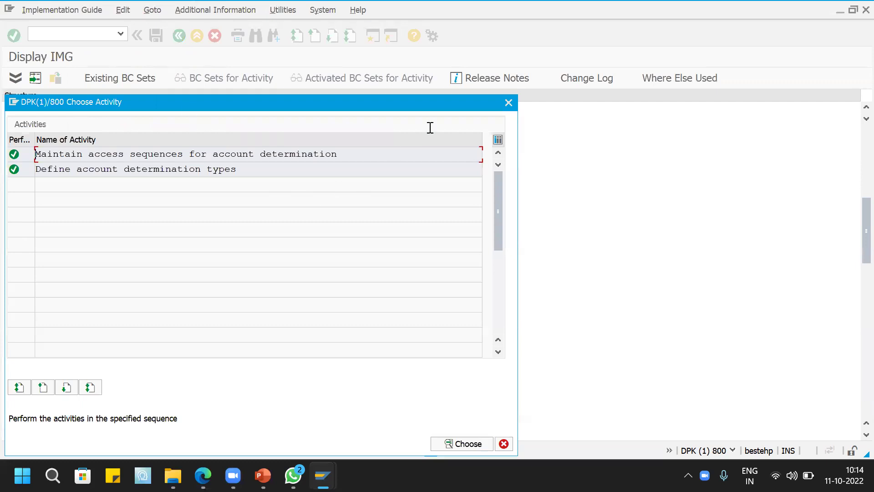
pyautogui.click(508, 102)
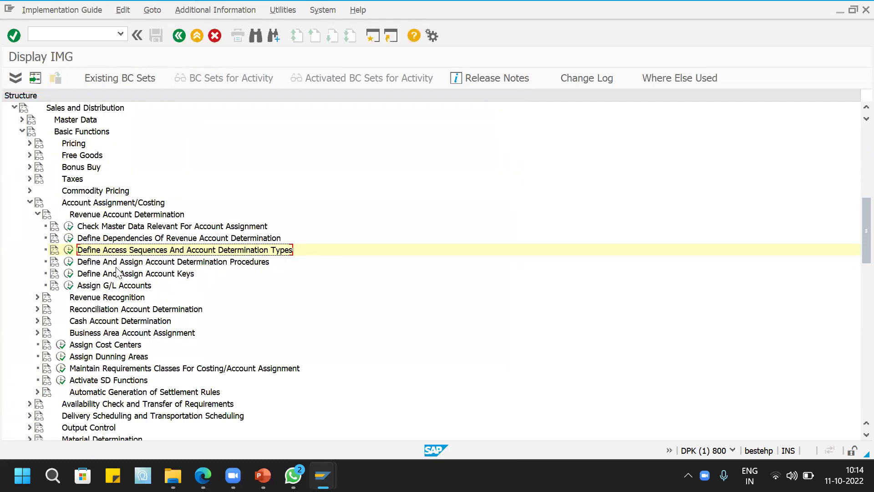
# Review the control data of account determination procedure KOFI00 under Define And Assign Account Determination Procedures, and return to the activity selection
pyautogui.click(69, 263)
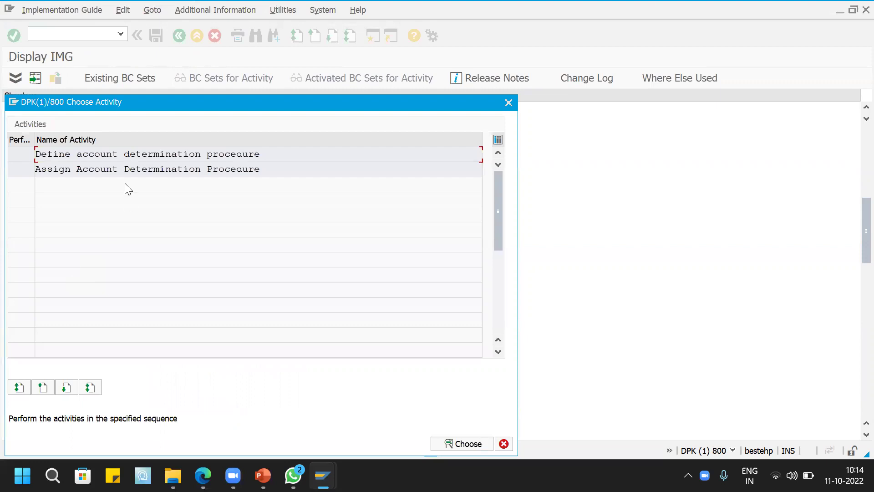
pyautogui.doubleClick(289, 155)
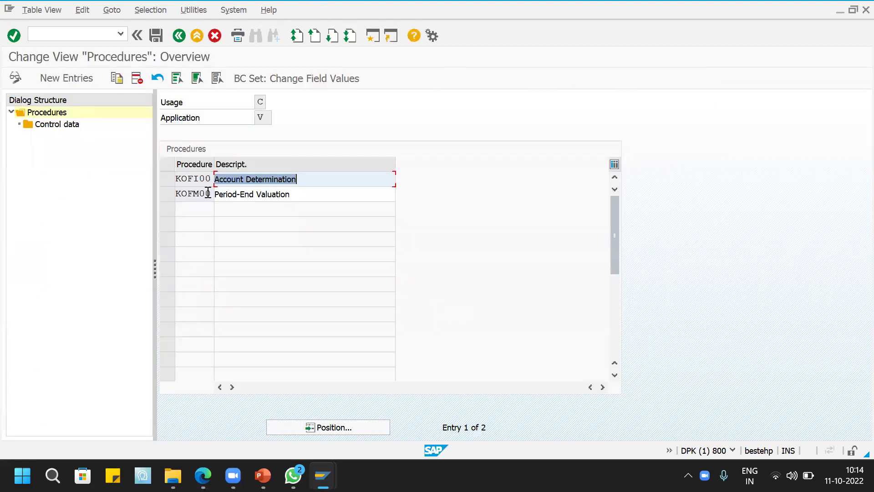
pyautogui.click(167, 178)
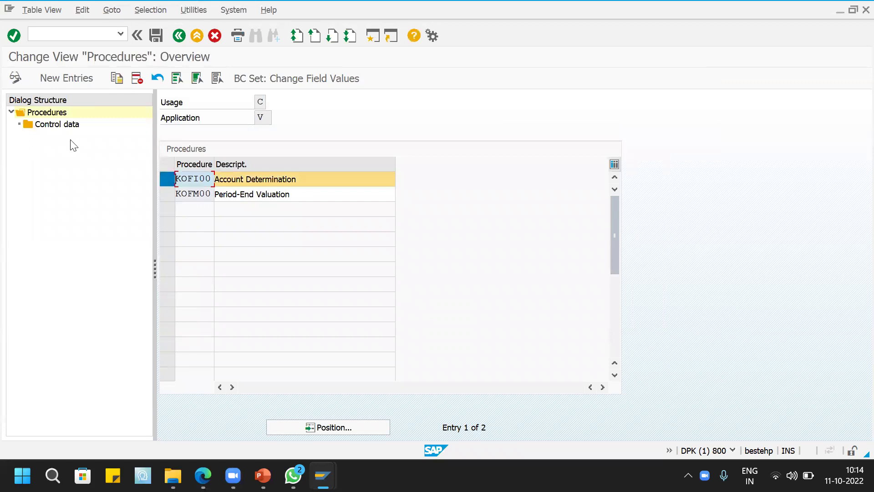
pyautogui.doubleClick(55, 127)
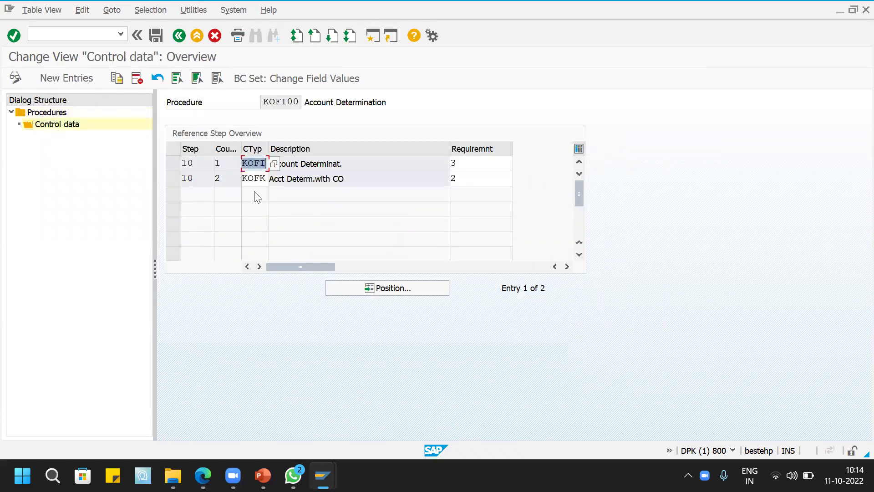
pyautogui.click(342, 164)
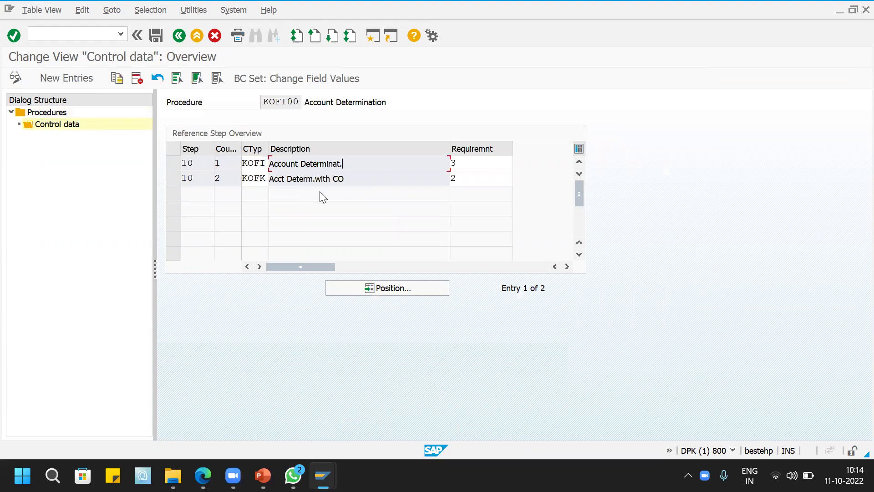
pyautogui.click(179, 35)
pyautogui.click(179, 36)
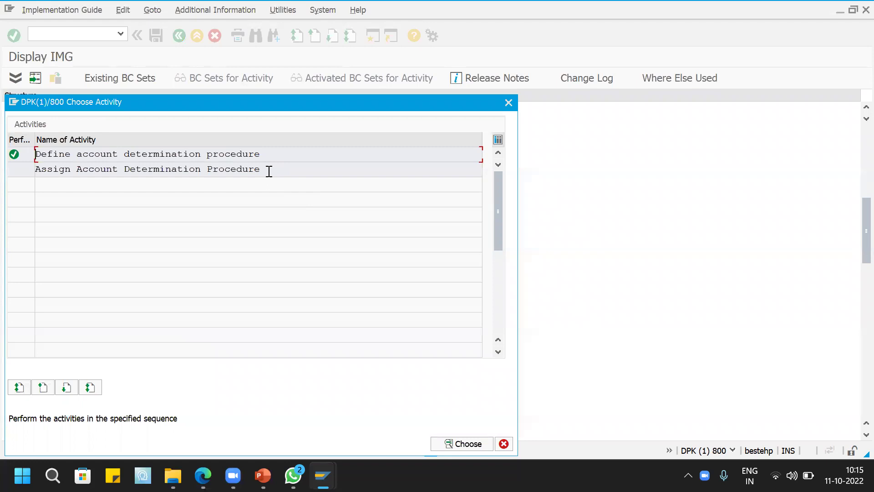
# Look up billing type F2 in the Assign Account Determination Procedure activity, and return to the implementation guide
pyautogui.doubleClick(269, 169)
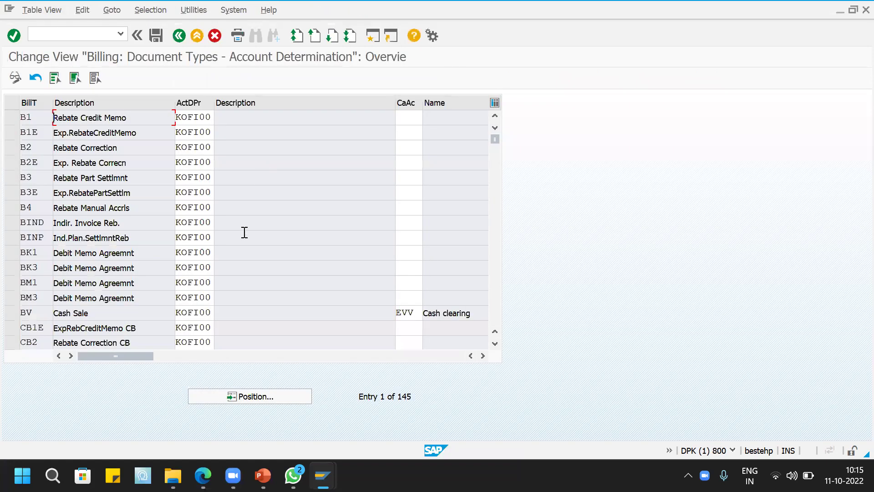
pyautogui.click(268, 396)
pyautogui.write('f')
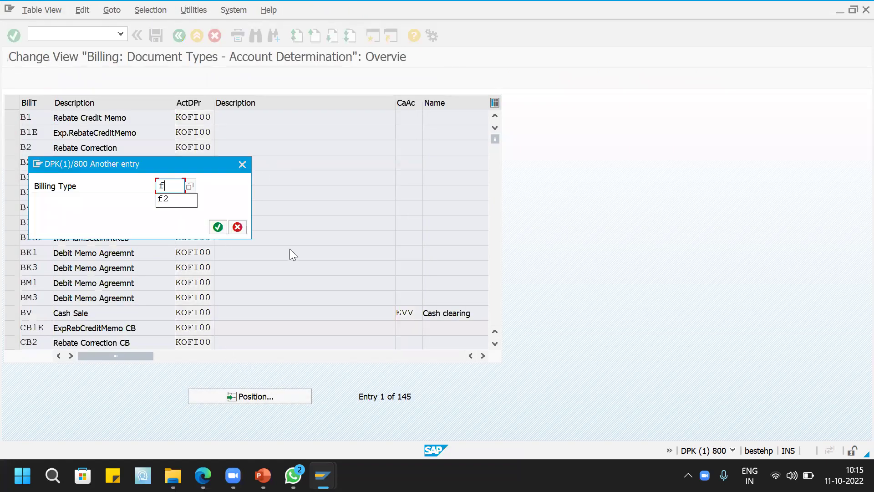
pyautogui.write('2')
pyautogui.press('Return')
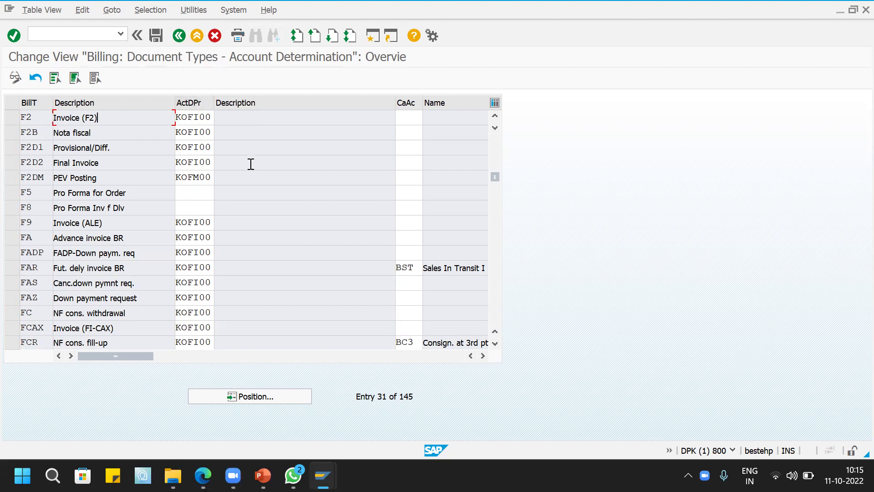
pyautogui.click(179, 36)
pyautogui.click(508, 103)
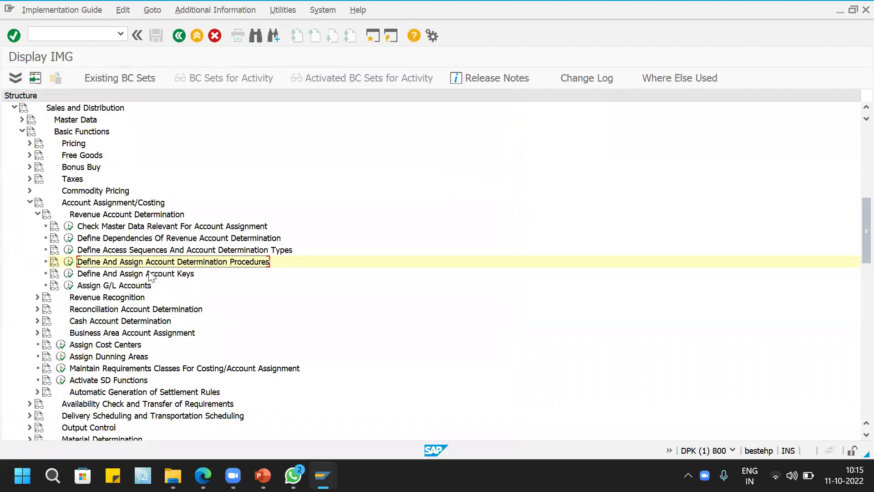
# Review the ERL, ERS and ERU account keys in the Define Account Key activity, and return to the activity selection
pyautogui.click(69, 274)
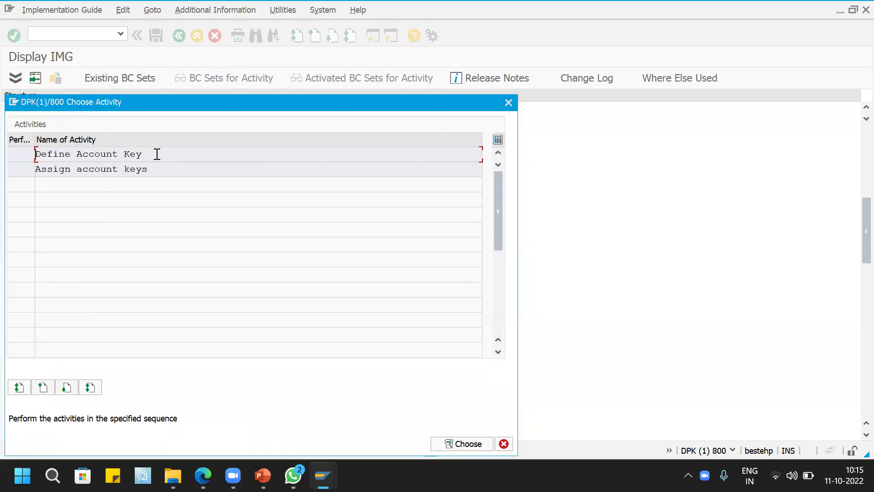
pyautogui.doubleClick(157, 153)
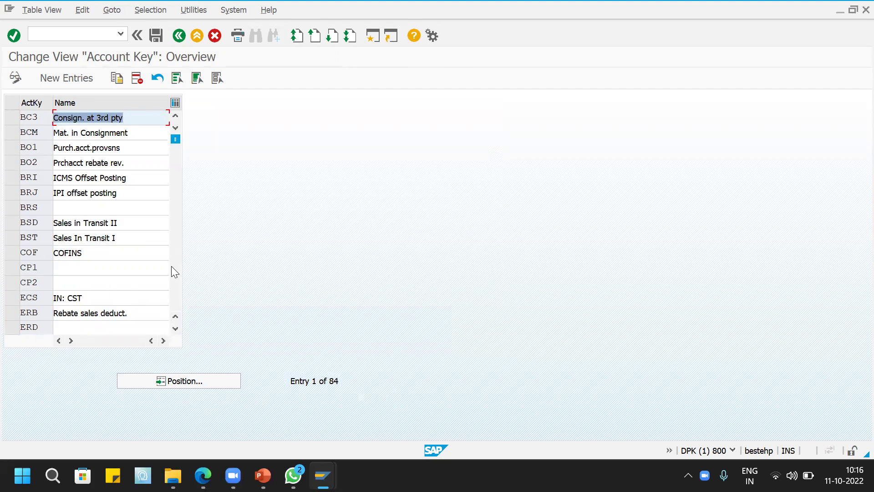
pyautogui.scroll(-2, 157, 240)
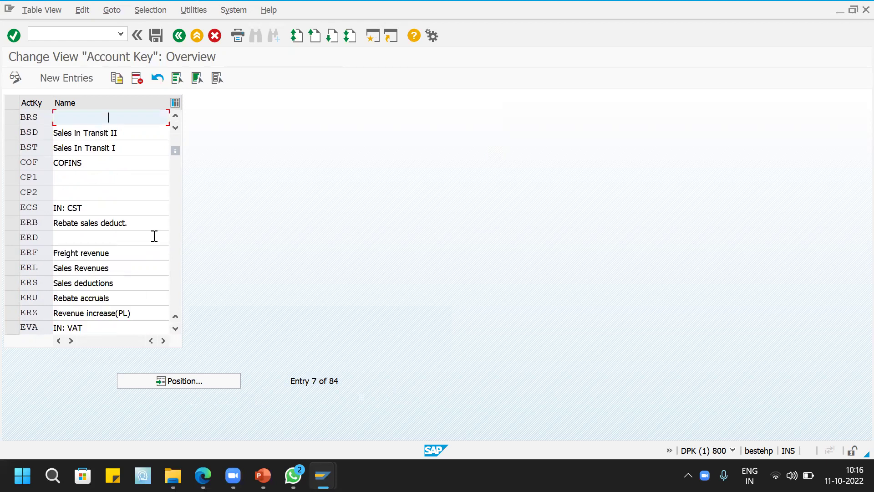
pyautogui.click(121, 271)
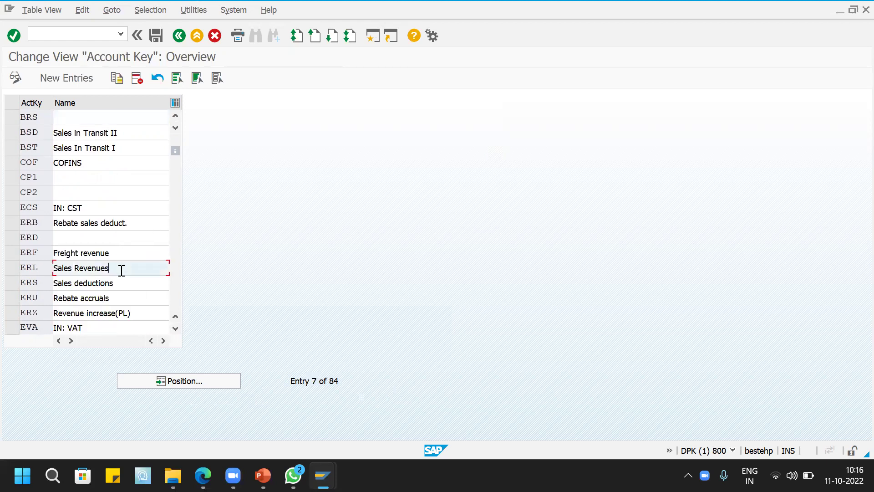
pyautogui.click(126, 286)
pyautogui.click(126, 298)
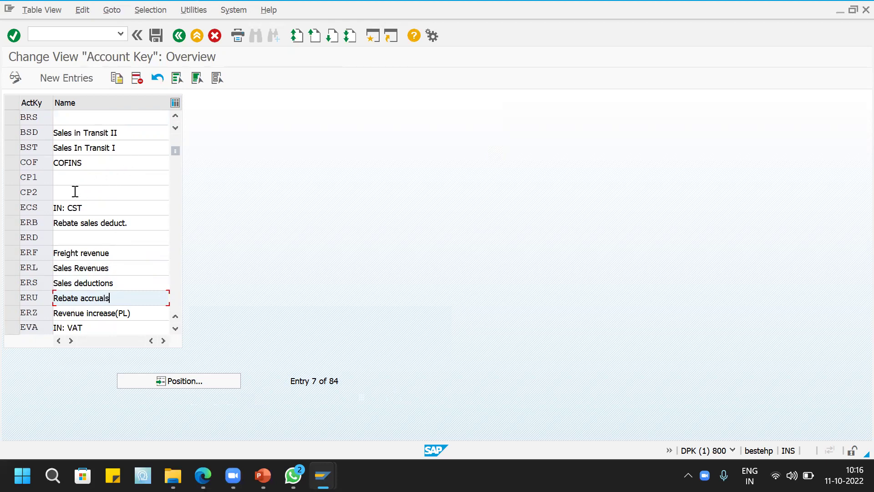
pyautogui.click(181, 35)
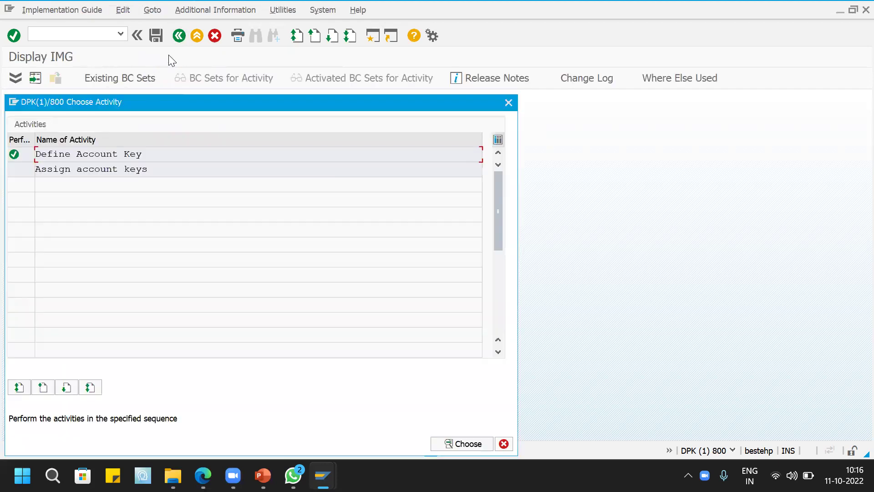
# Look up the account keys assigned to pricing procedure HMRA01 in the Assign account keys activity, and return to the implementation guide
pyautogui.doubleClick(162, 169)
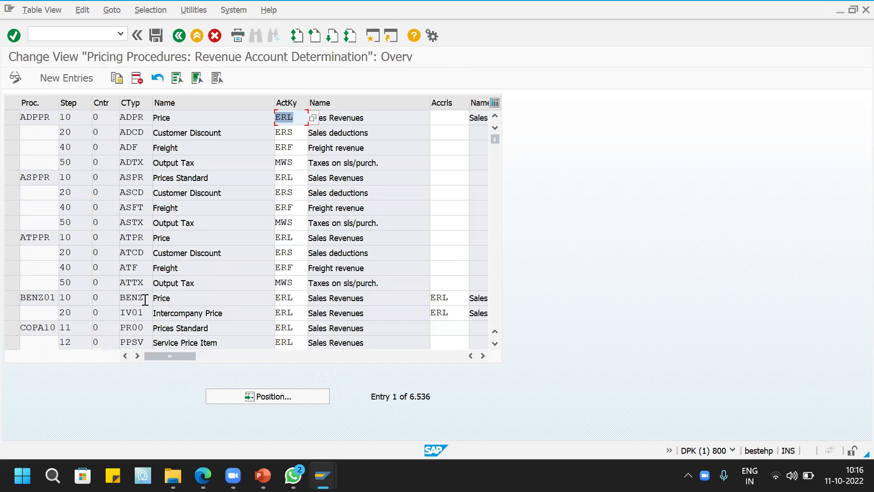
pyautogui.click(270, 397)
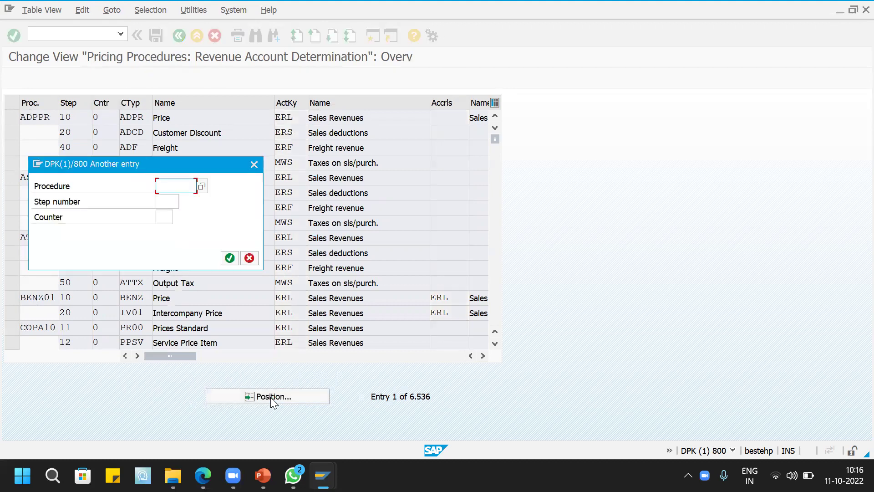
pyautogui.write('hmra')
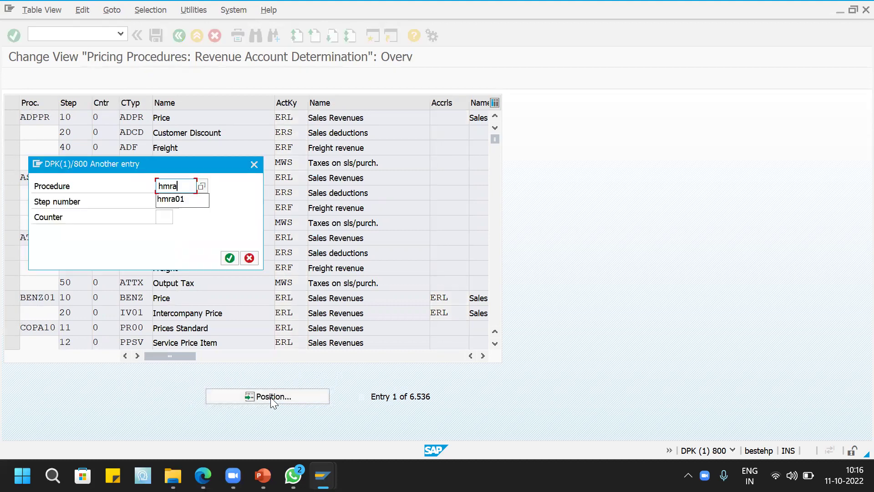
pyautogui.write('01')
pyautogui.press('Return')
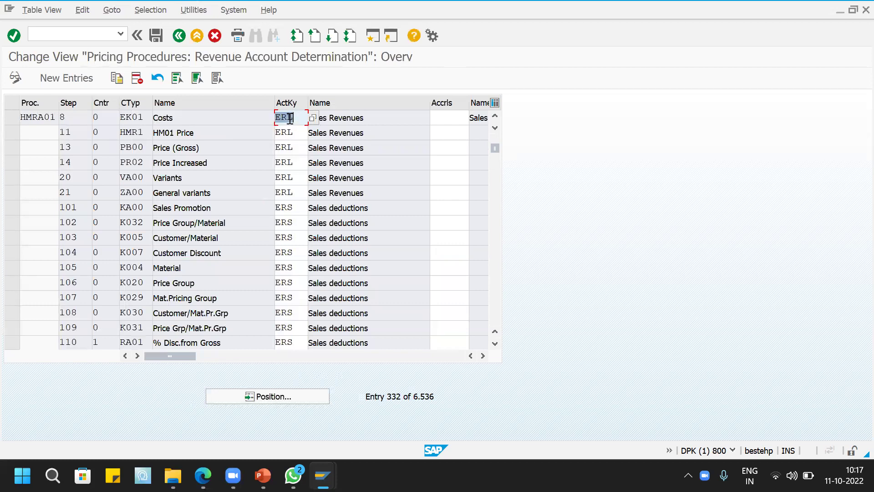
pyautogui.click(180, 37)
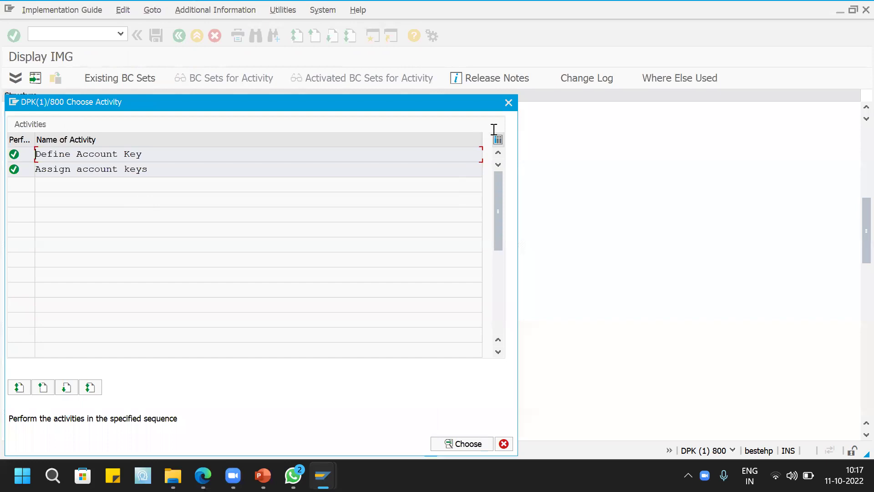
pyautogui.click(509, 103)
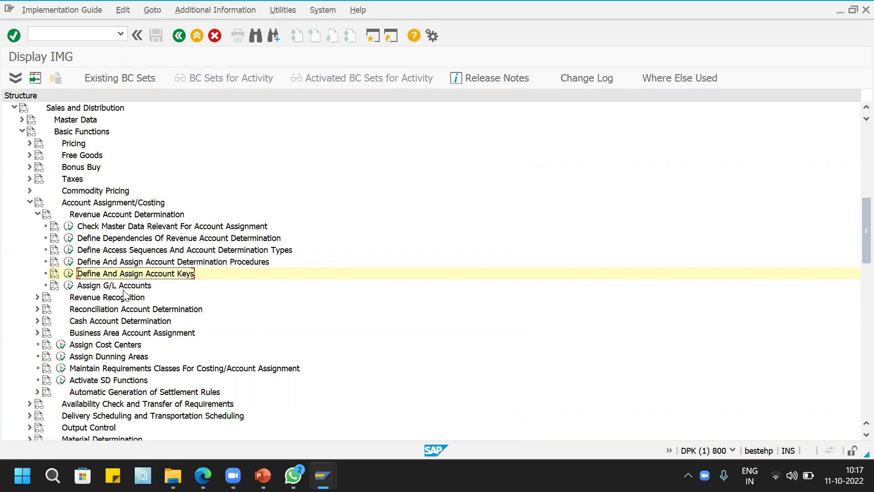
# Look up the G/L account in table 001 of Assign G/L Accounts for application V, condition type KOFI, chart of accounts INT and sales organization HM01
pyautogui.click(69, 285)
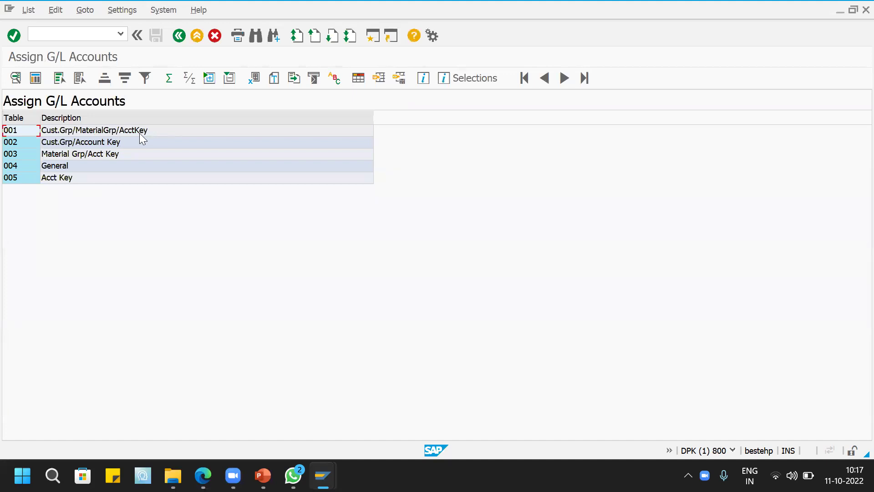
pyautogui.doubleClick(34, 131)
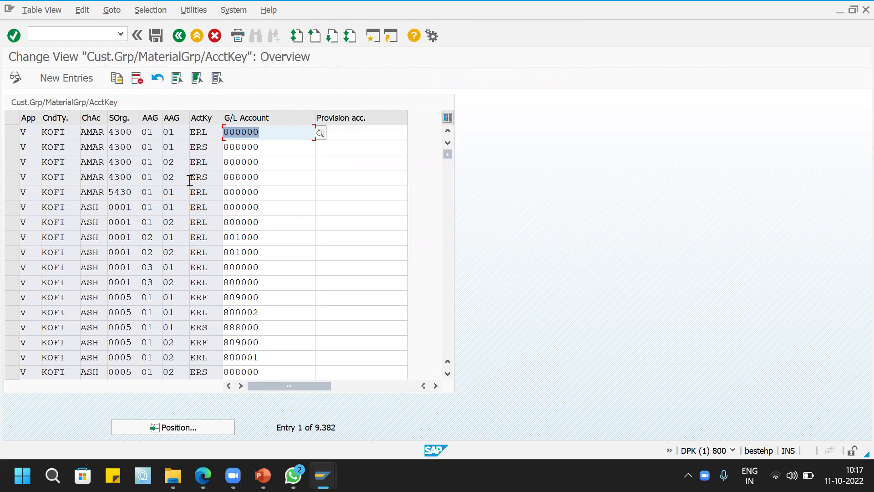
pyautogui.click(181, 426)
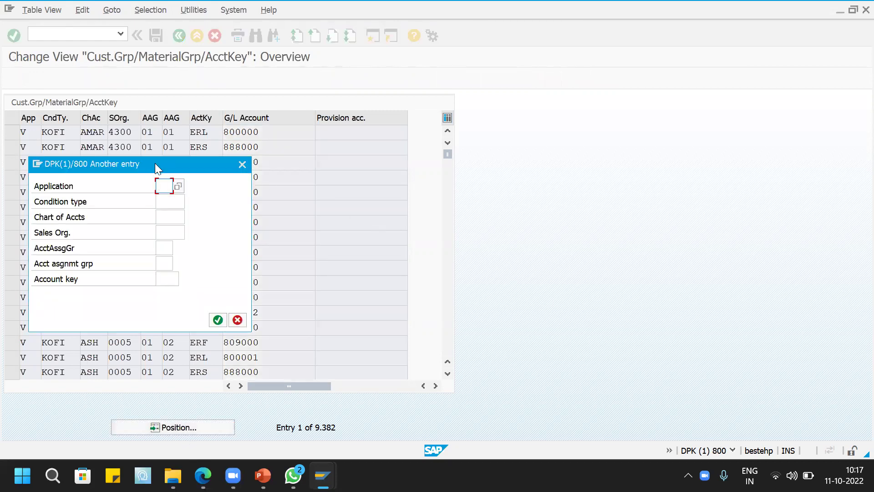
pyautogui.moveTo(155, 163); pyautogui.dragTo(586, 101)
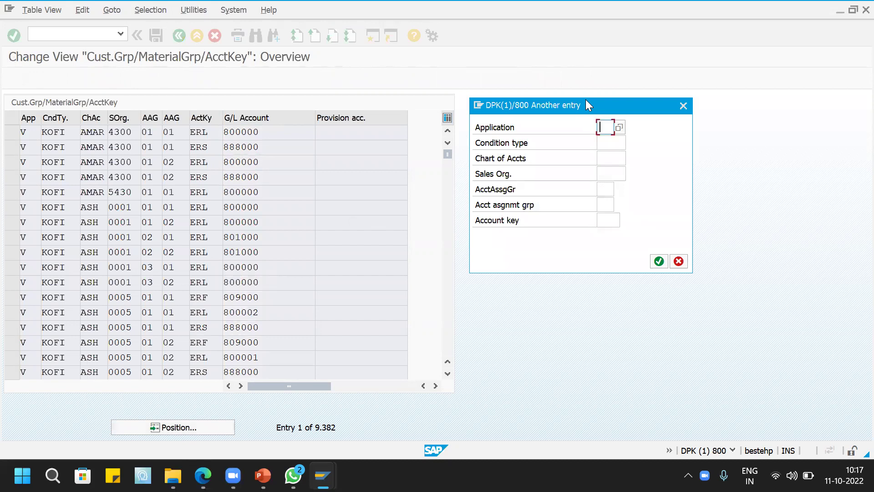
pyautogui.write('V')
pyautogui.press('Tab')
pyautogui.write('KOFI')
pyautogui.press('Tab')
pyautogui.write('INT')
pyautogui.press('Tab')
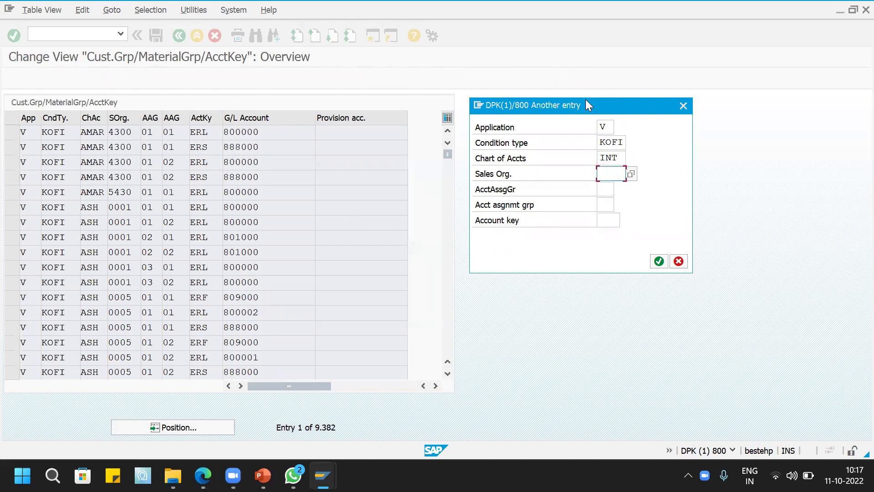
pyautogui.write('BM01')
pyautogui.press('Return')
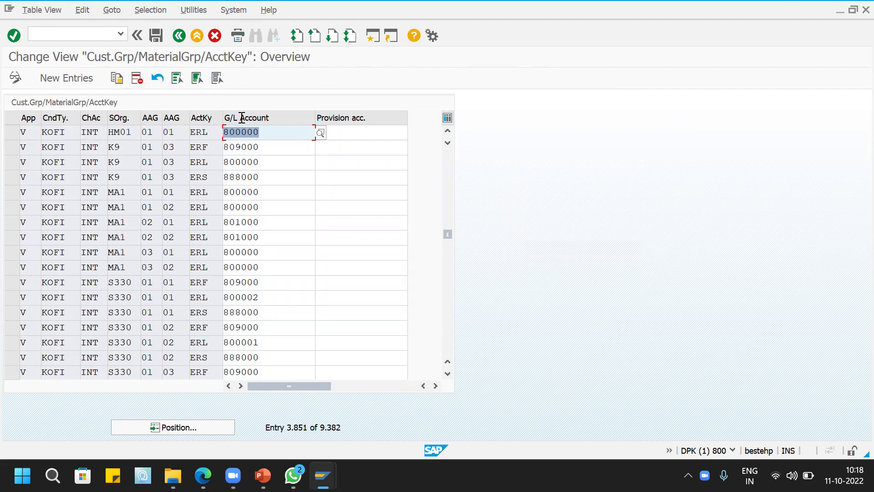
pyautogui.click(264, 131)
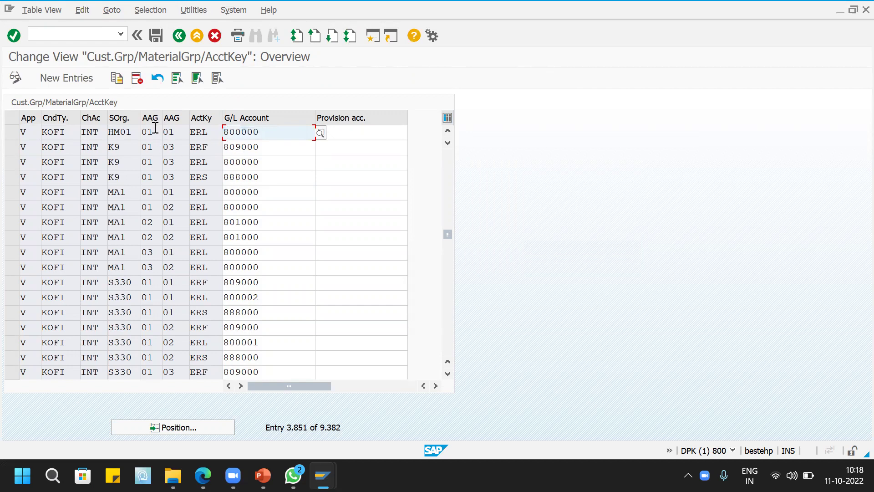
pyautogui.click(181, 134)
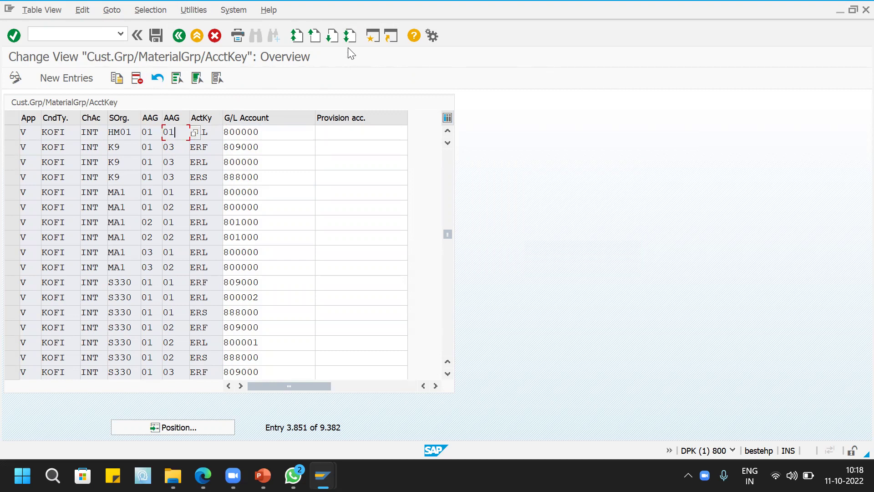
# Open the customer master in change mode with transaction XD02 in a new session, using company code HM01 and the customer's own sales area
pyautogui.click(373, 38)
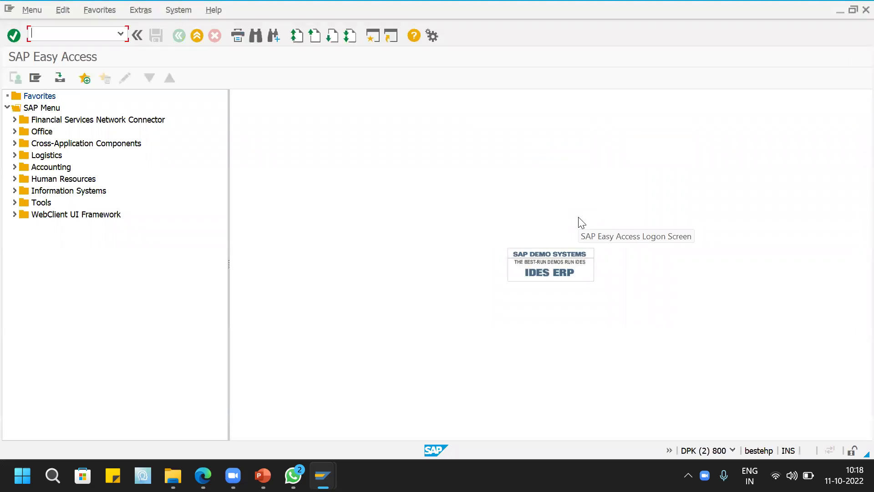
pyautogui.write('XD02')
pyautogui.press('Return')
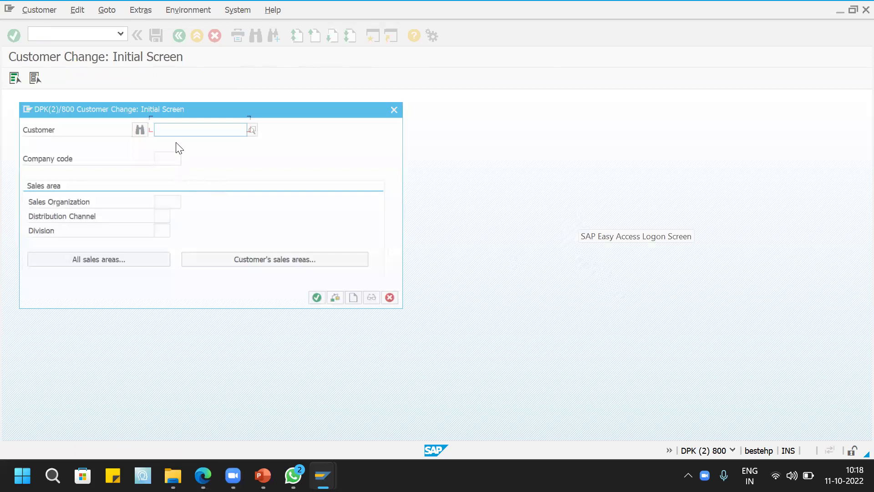
pyautogui.click(173, 157)
pyautogui.write('HM01')
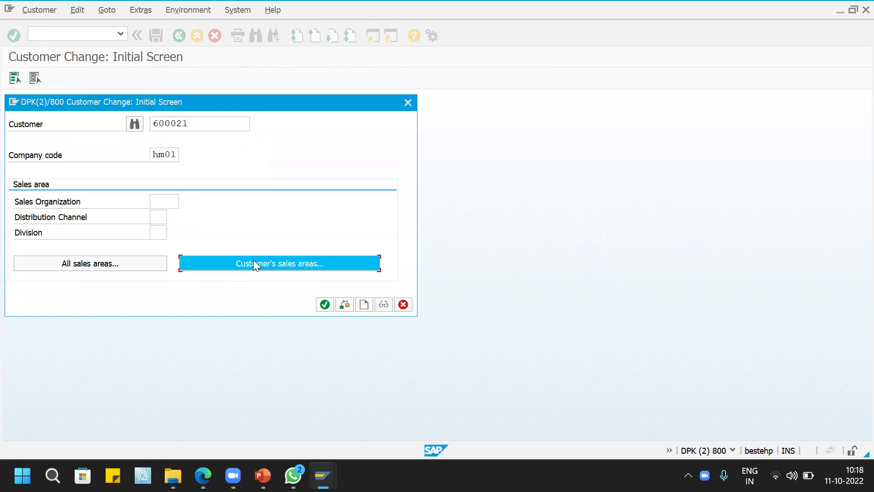
pyautogui.click(254, 263)
pyautogui.doubleClick(41, 202)
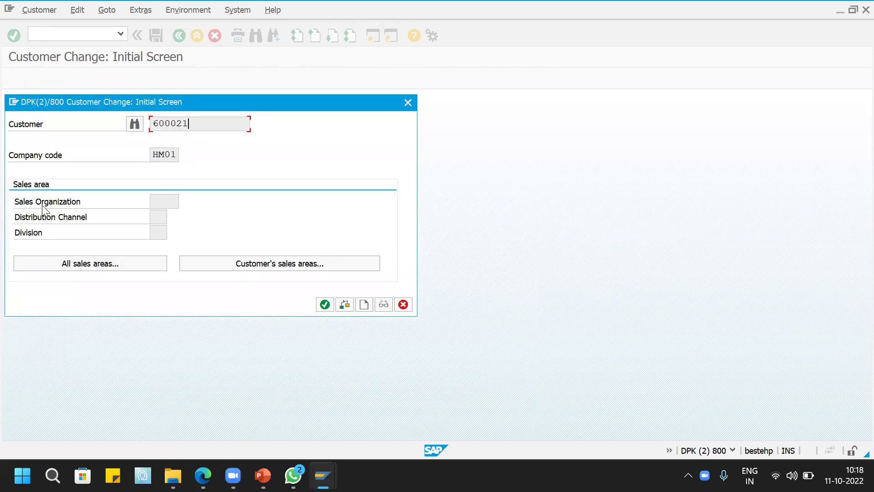
pyautogui.click(325, 304)
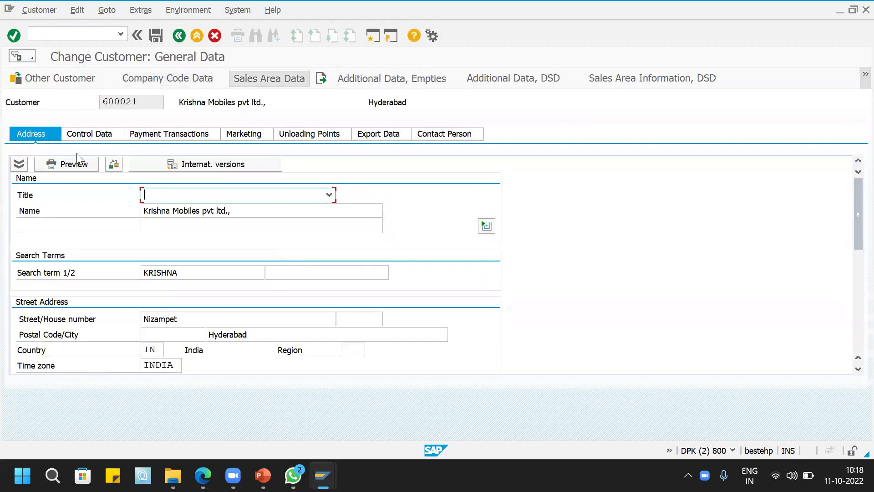
# Review the customer's company code data and sales area data, and check the account assignment group in the billing details
pyautogui.click(162, 79)
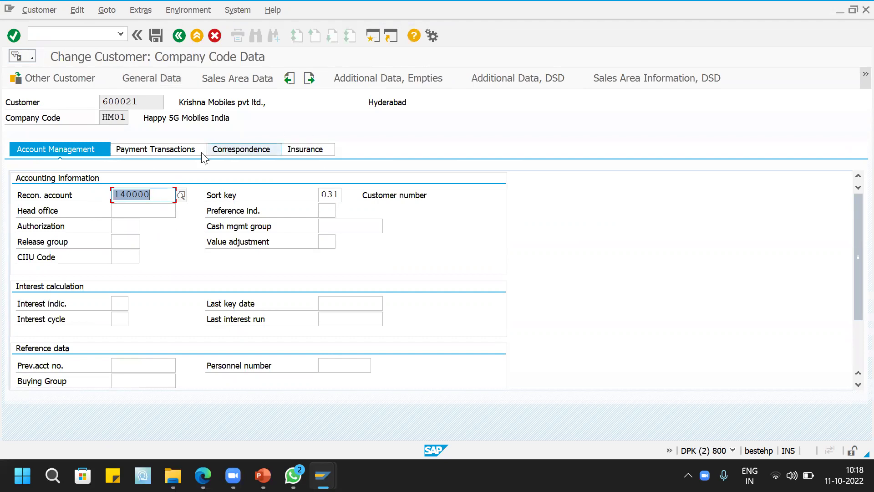
pyautogui.click(236, 78)
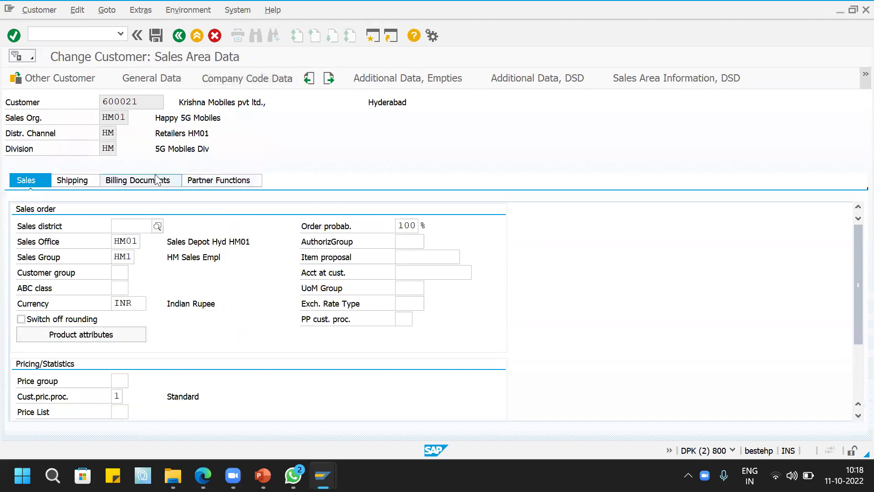
pyautogui.click(157, 180)
pyautogui.scroll(-3, 182, 338)
pyautogui.scroll(-3, 182, 338)
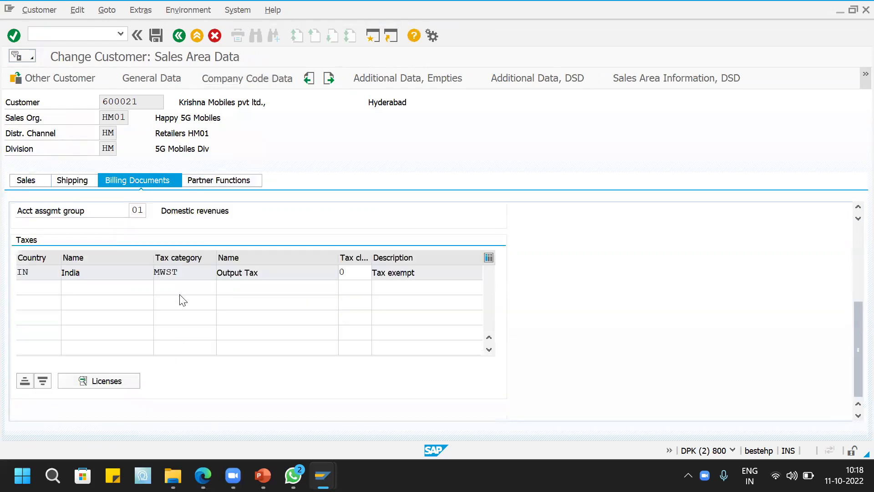
pyautogui.scroll(3, 182, 299)
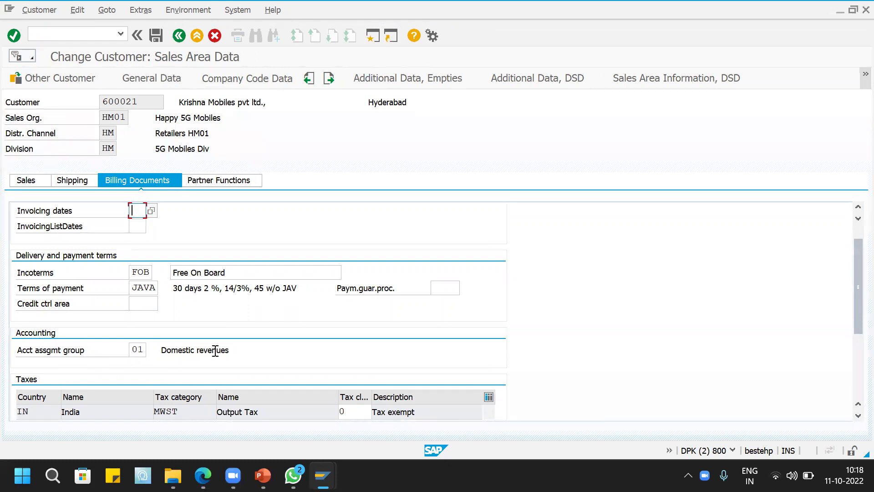
# Open material HM0001 in change mode with transaction MM02 in a new session
pyautogui.click(96, 33)
pyautogui.write('/NM')
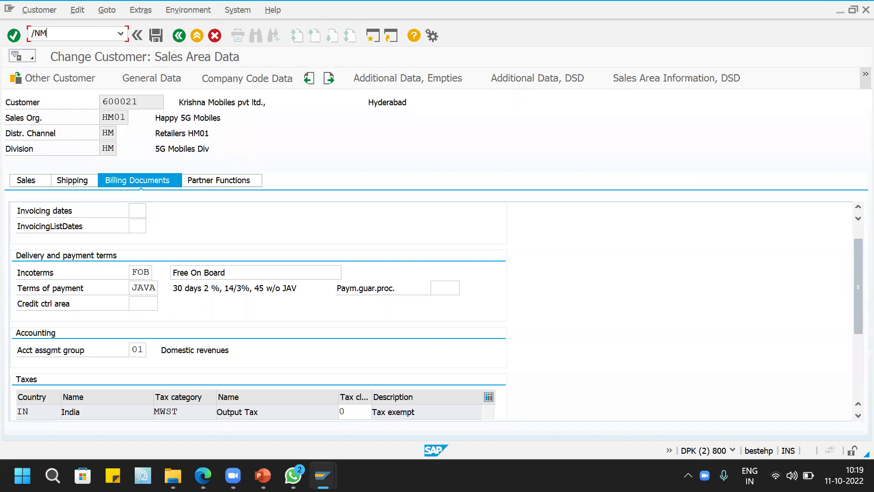
pyautogui.press('BackSpace')
pyautogui.press('BackSpace')
pyautogui.press('BackSpace')
pyautogui.write('OMM02')
pyautogui.press('Return')
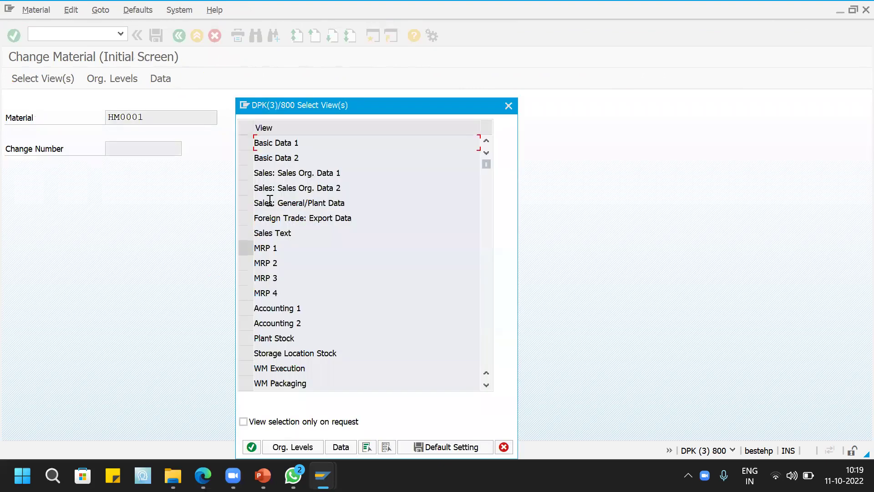
# Check the account assignment group in the Sales Org. Data 2 view for plant HM01, sales organization HM01 and distribution channel HM, and leave the transaction
pyautogui.click(245, 188)
pyautogui.click(292, 447)
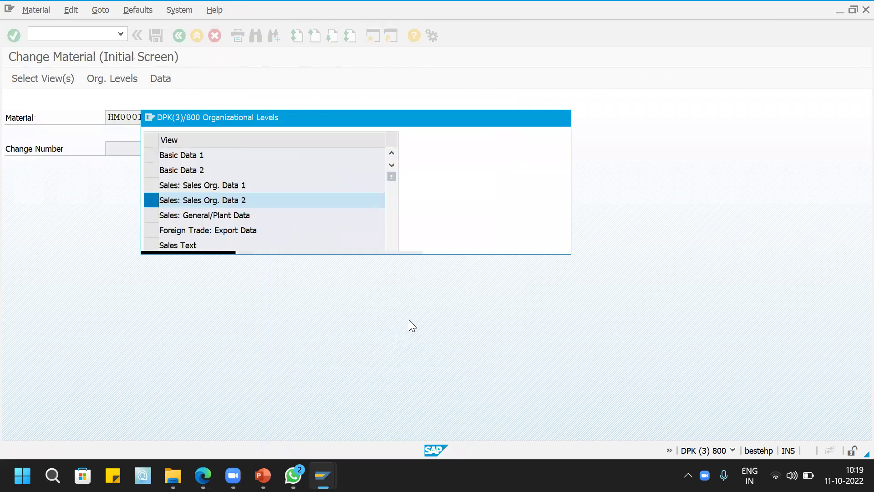
pyautogui.write('HM01')
pyautogui.press('Tab')
pyautogui.write('HM01')
pyautogui.press('Tab')
pyautogui.write('HM')
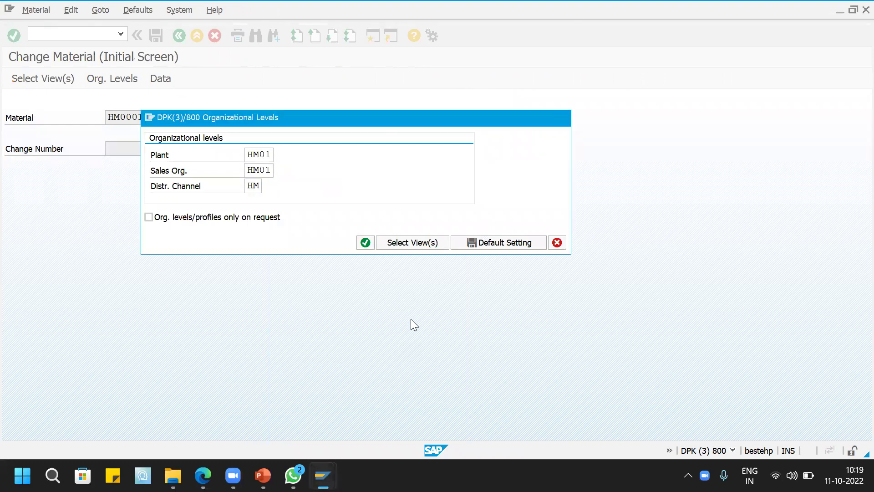
pyautogui.press('Return')
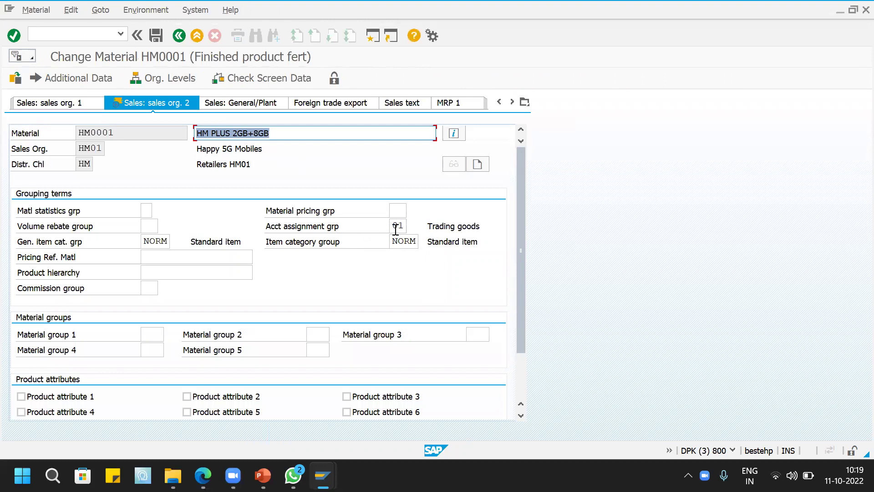
pyautogui.click(108, 36)
pyautogui.write('/n')
pyautogui.press('Return')
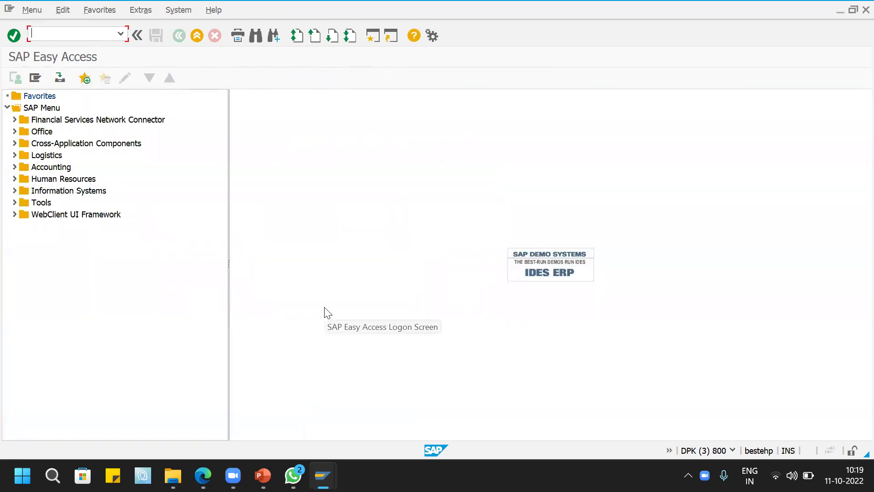
# Consult the FI Settings slide in PowerPoint, and return to SAP to open the fiscal year variants with transaction OB29
pyautogui.click(264, 475)
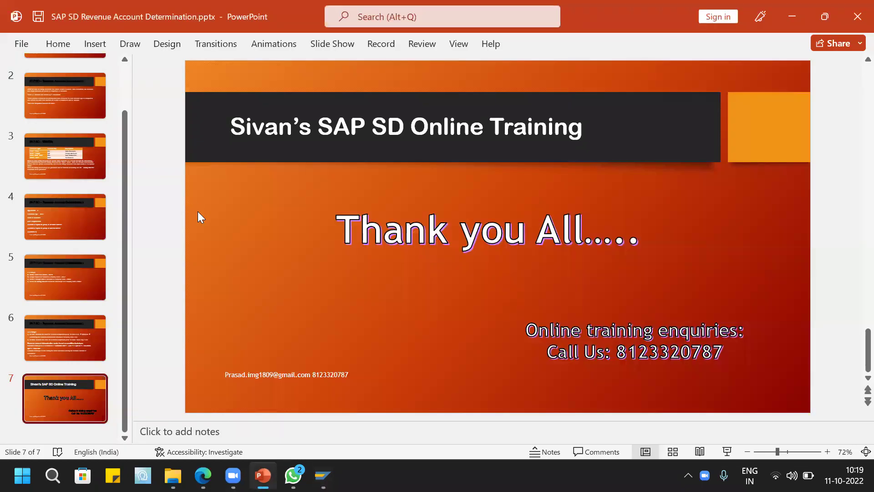
pyautogui.scroll(2, 198, 212)
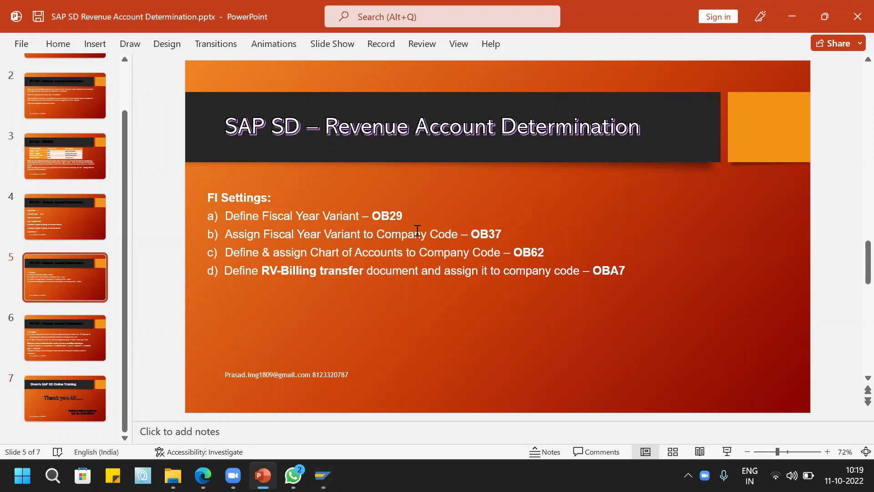
pyautogui.hotkey('alt', 'Tab')
pyautogui.write('O')
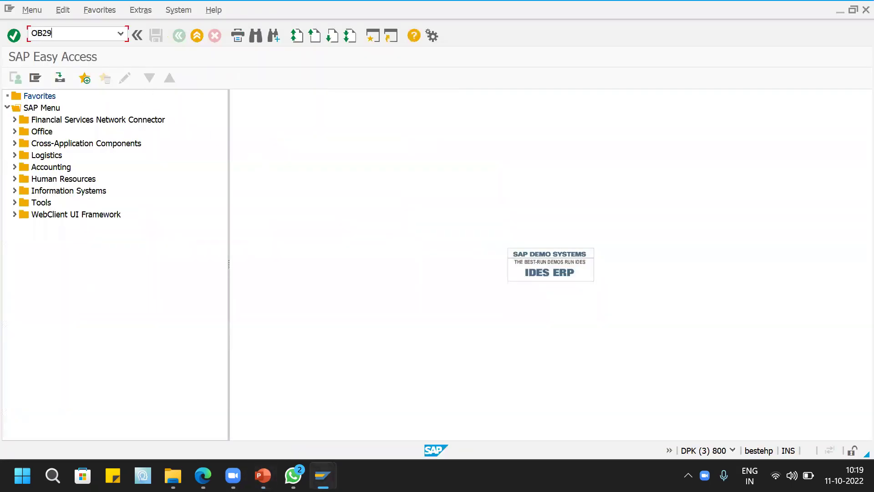
pyautogui.write('B29')
pyautogui.press('Return')
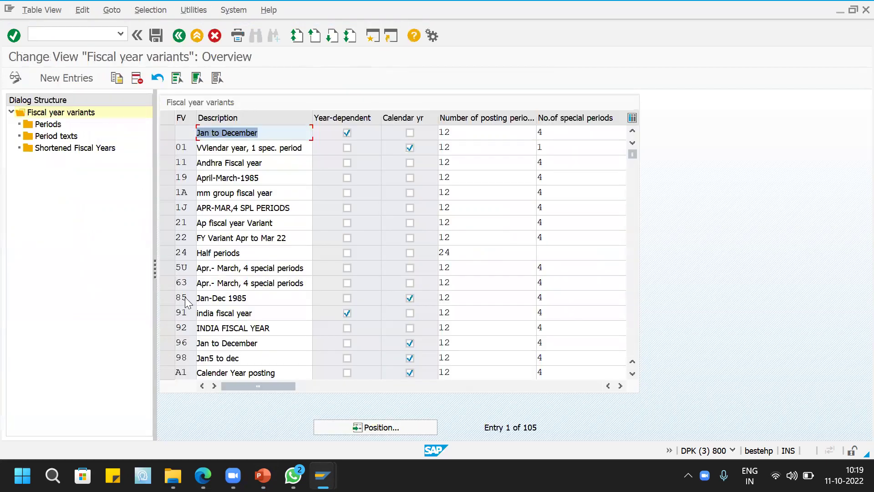
# Look up fiscal year variants K4 and V3 in the overview, and return to the SAP Easy Access screen
pyautogui.click(386, 428)
pyautogui.write('K4')
pyautogui.press('Return')
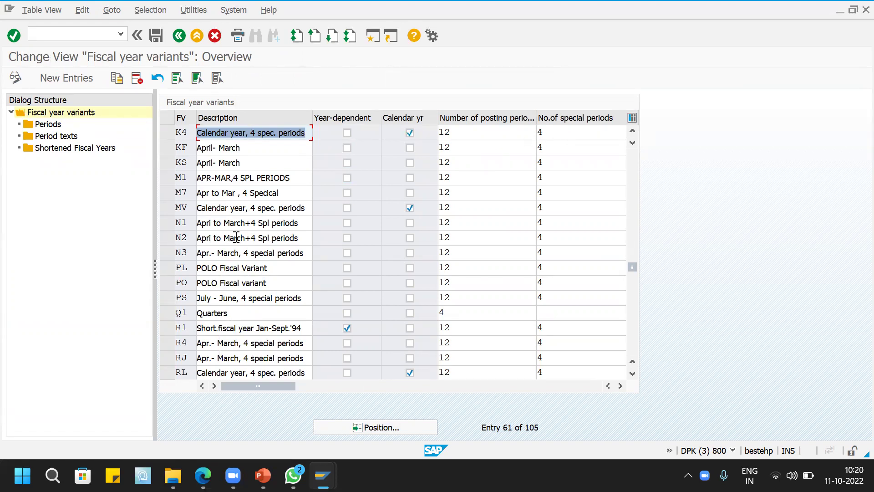
pyautogui.scroll(-5, 251, 292)
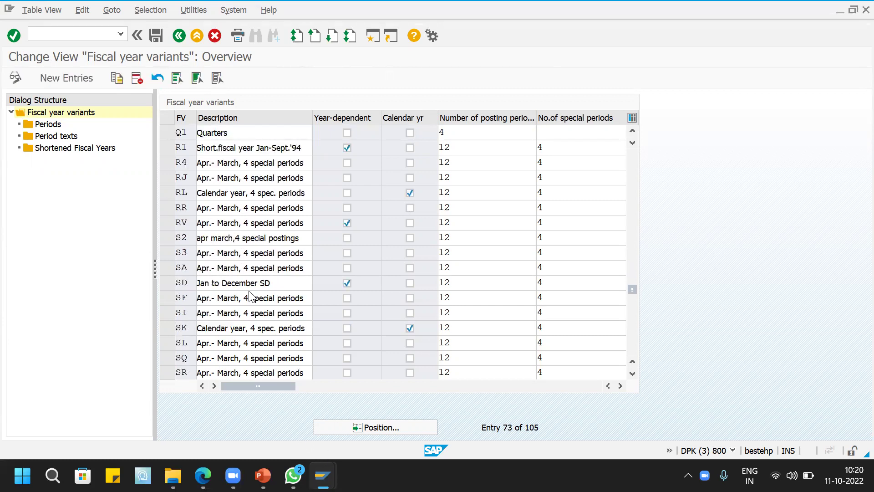
pyautogui.scroll(-1, 251, 291)
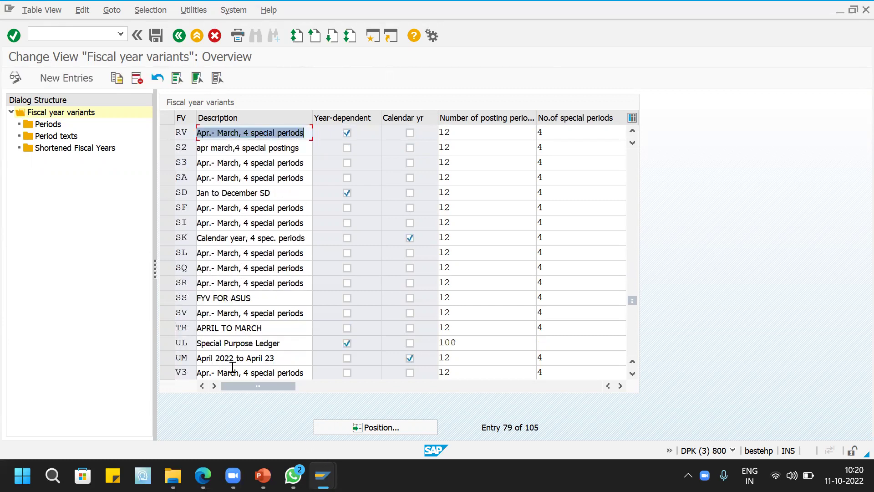
pyautogui.click(169, 374)
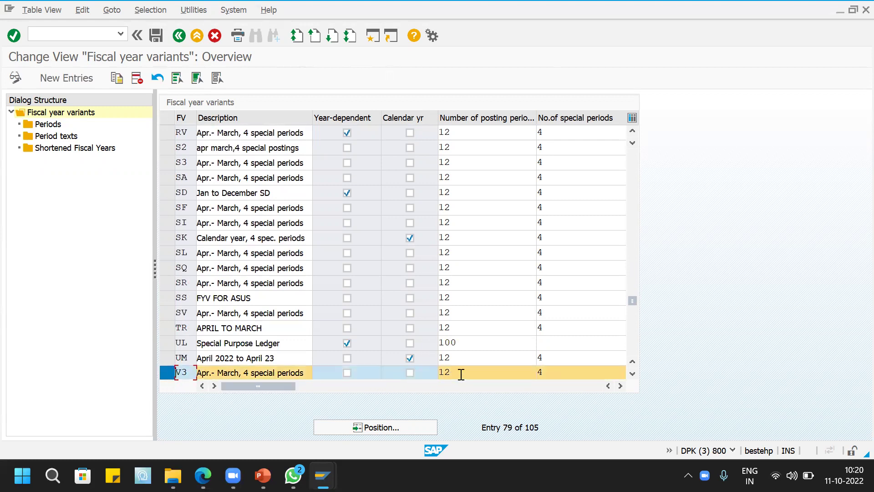
pyautogui.click(178, 36)
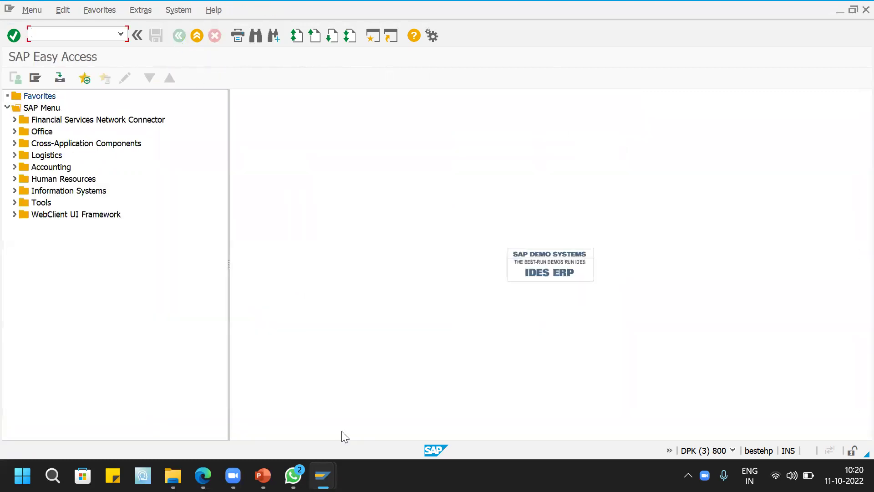
# Check the FI Settings slide in PowerPoint, and open the company code to fiscal year variant assignment in SAP with transaction OB37
pyautogui.hotkey('alt', 'Tab')
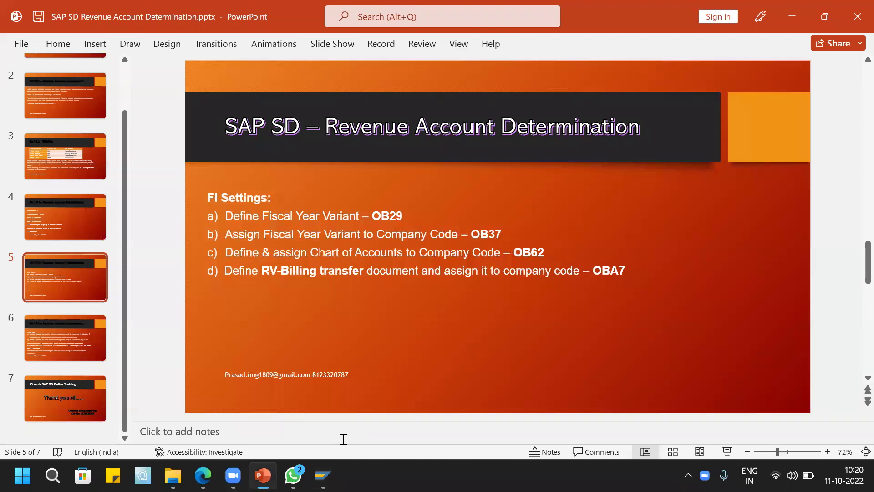
pyautogui.hotkey('alt', 'Tab')
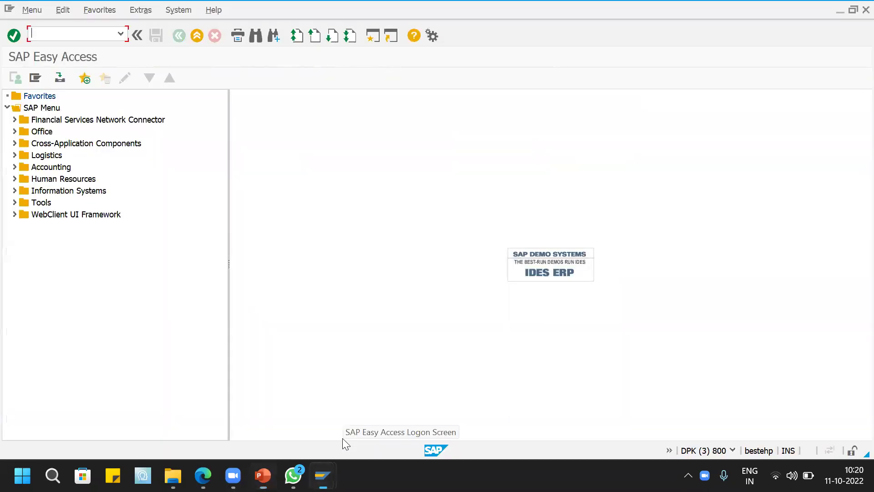
pyautogui.hotkey('alt', 'Tab')
pyautogui.hotkey('alt', 'Tab')
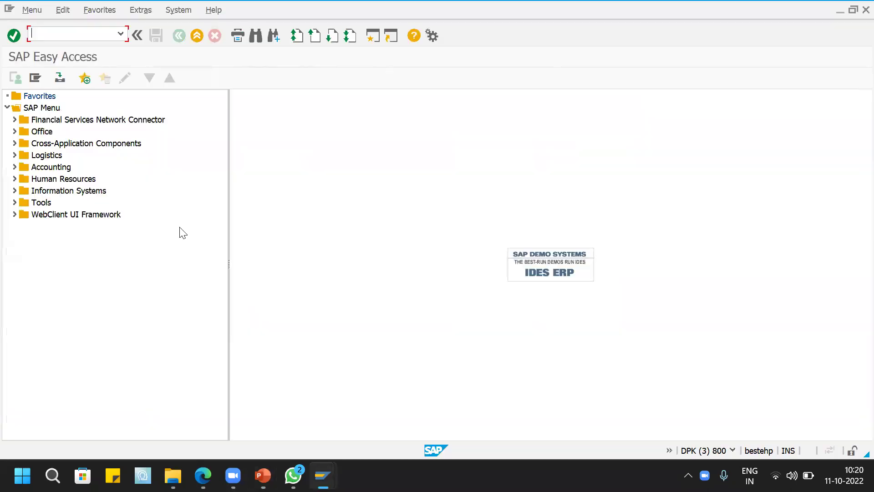
pyautogui.write('OB37')
pyautogui.press('Return')
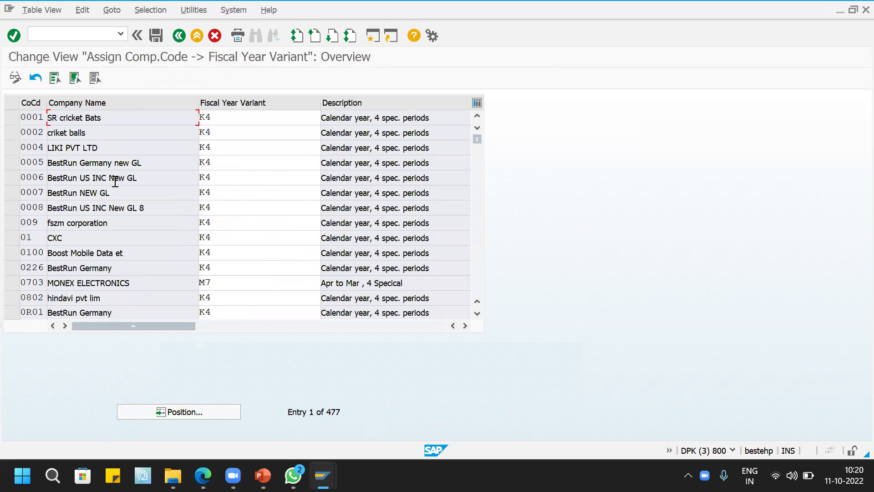
# Look up the fiscal year variant assigned to company code HM01
pyautogui.click(228, 413)
pyautogui.write('HM01')
pyautogui.press('Return')
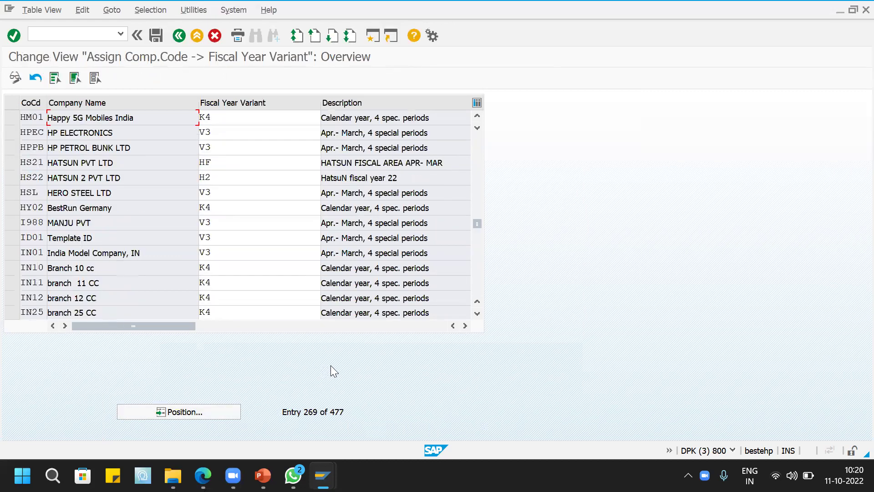
pyautogui.click(224, 115)
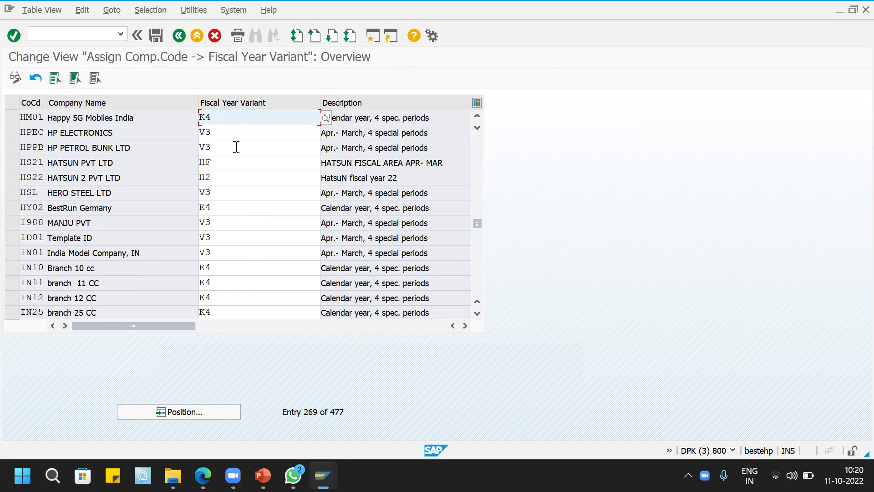
# Consult the PowerPoint slide, and look up the chart of accounts assigned to company code HM01 in SAP with transaction OB62
pyautogui.hotkey('alt', 'Tab')
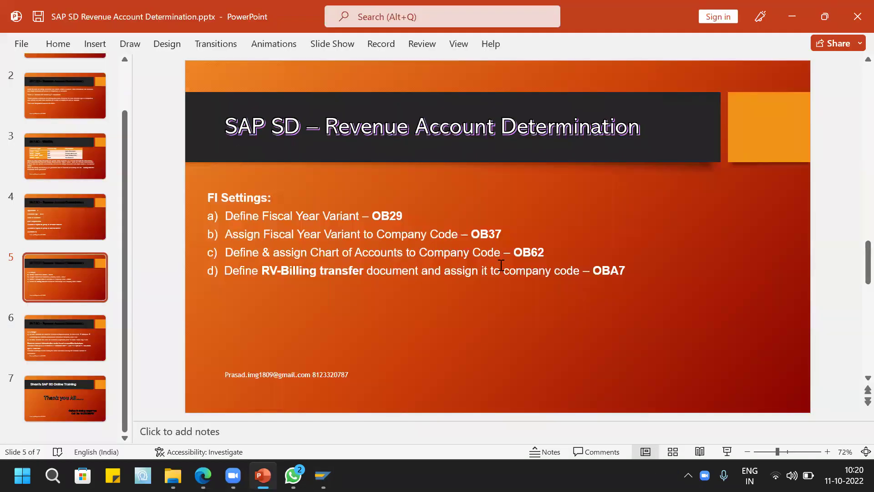
pyautogui.hotkey('alt', 'Tab')
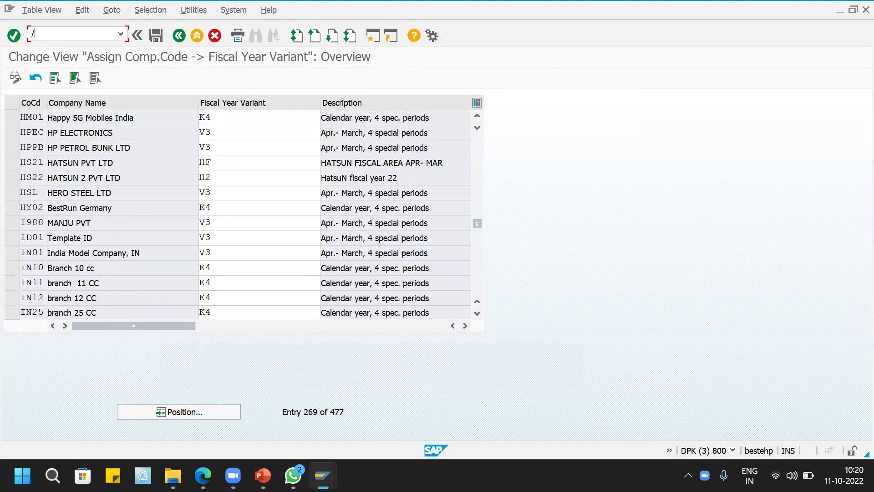
pyautogui.press('Return')
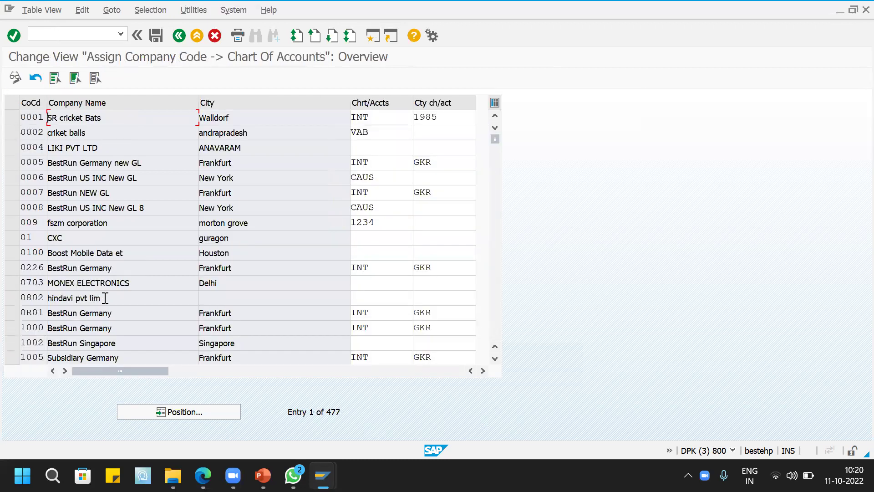
pyautogui.click(189, 412)
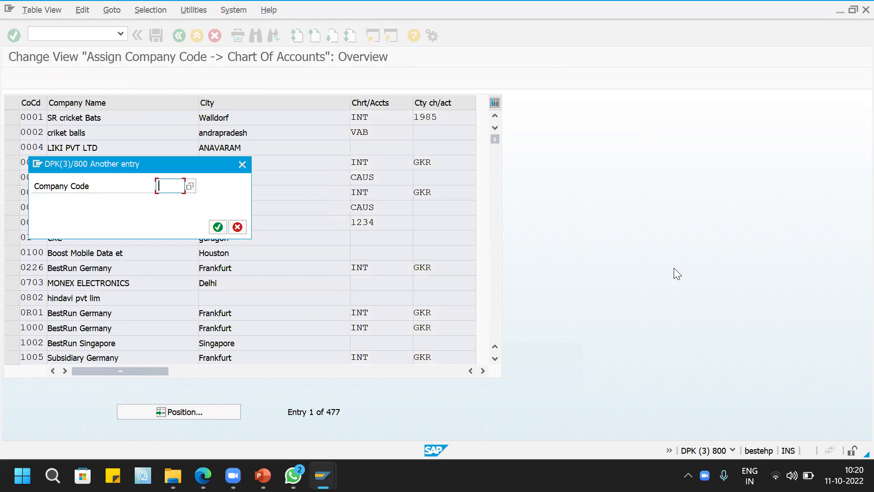
pyautogui.write('HM01')
pyautogui.press('Return')
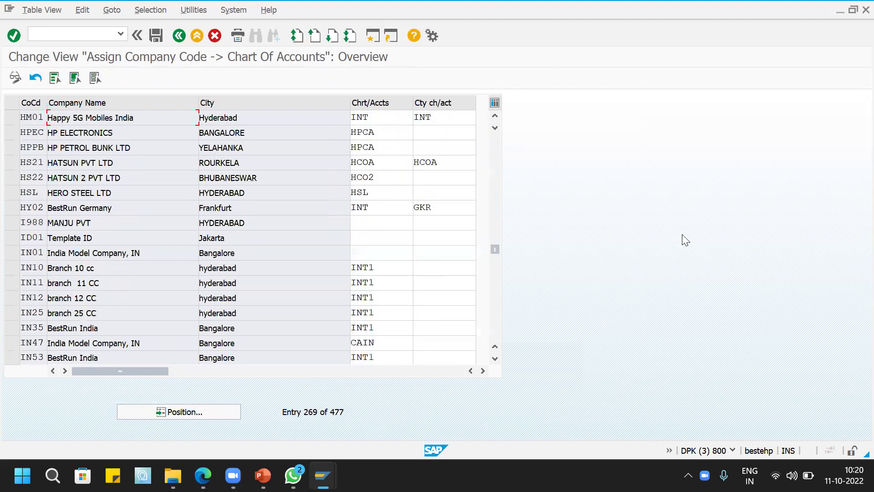
pyautogui.click(383, 117)
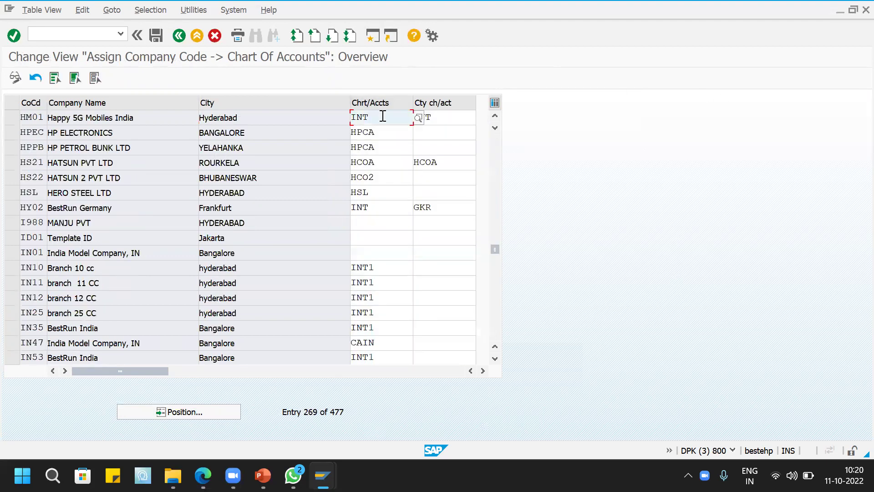
# Check the FI Settings slide in PowerPoint for the RV billing transfer setting, and open the document types in SAP with transaction OBA7
pyautogui.hotkey('alt', 'Tab')
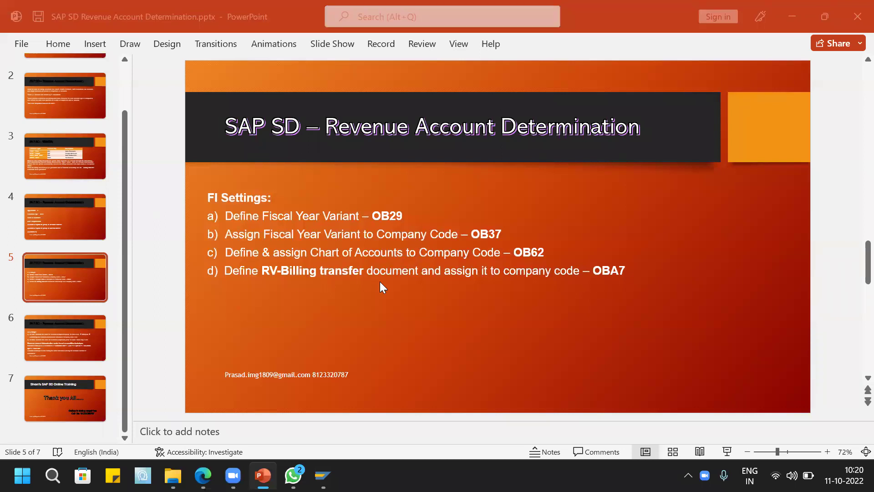
pyautogui.hotkey('alt', 'Tab')
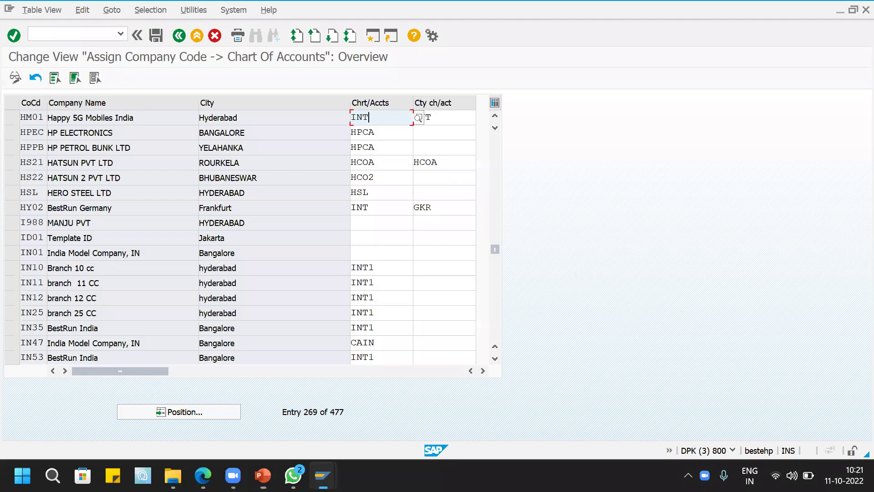
pyautogui.hotkey('ctrl', '/')
pyautogui.write('/NOBA7')
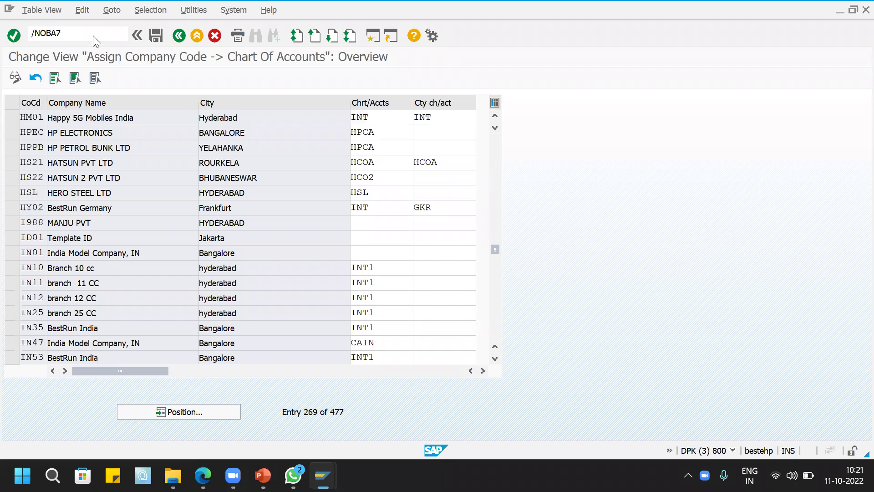
pyautogui.press('Return')
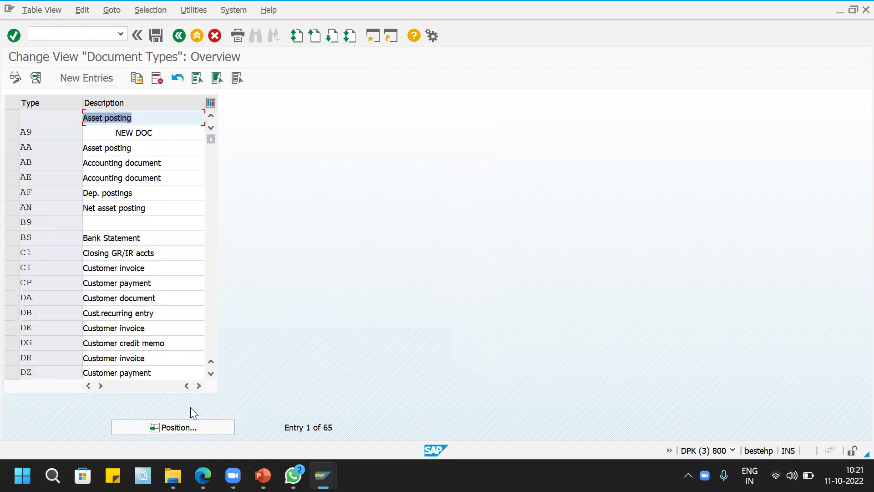
# Look up document type RV and examine its details, including the number range, reverse document type and allowed account types
pyautogui.click(167, 427)
pyautogui.write('R')
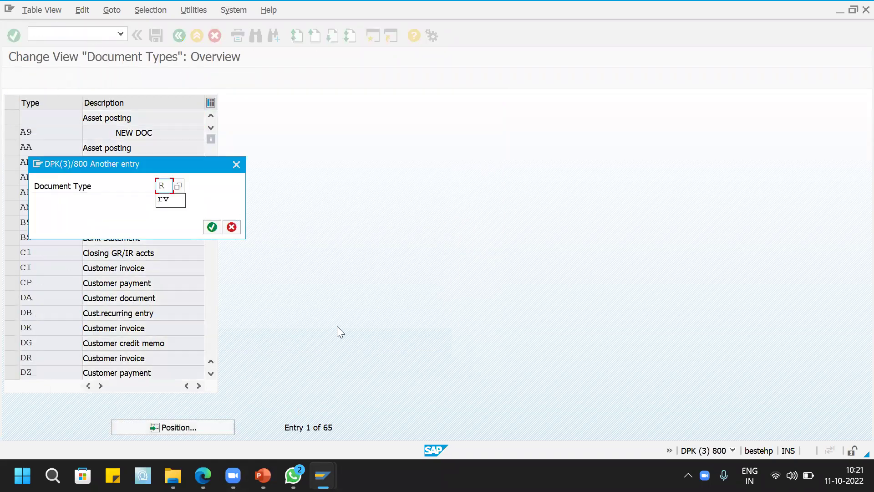
pyautogui.write('V')
pyautogui.press('Return')
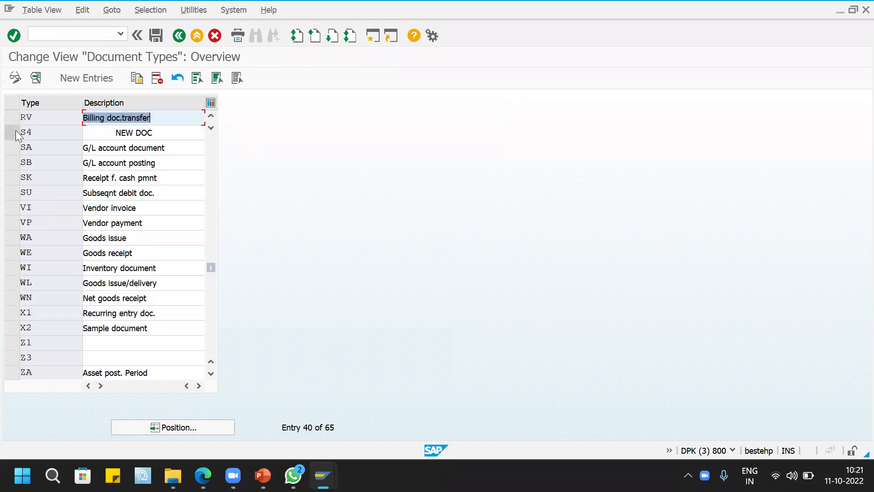
pyautogui.click(10, 120)
pyautogui.click(36, 78)
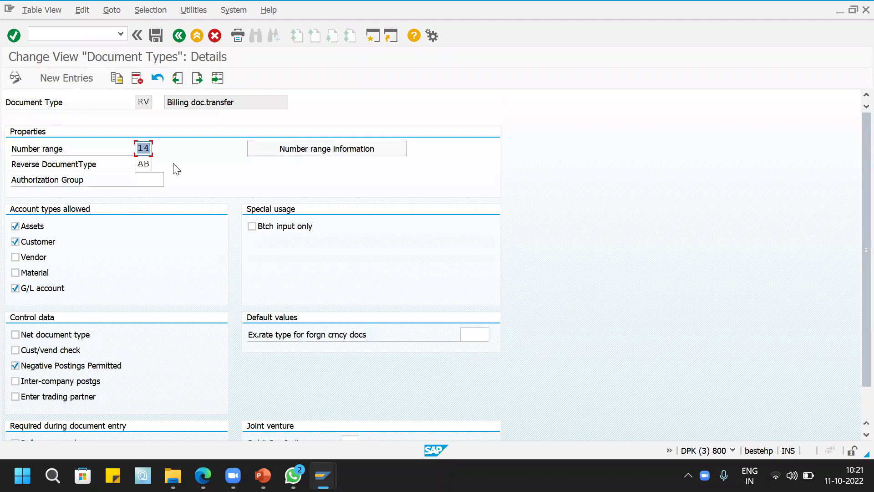
pyautogui.click(147, 149)
pyautogui.scroll(-1, 153, 371)
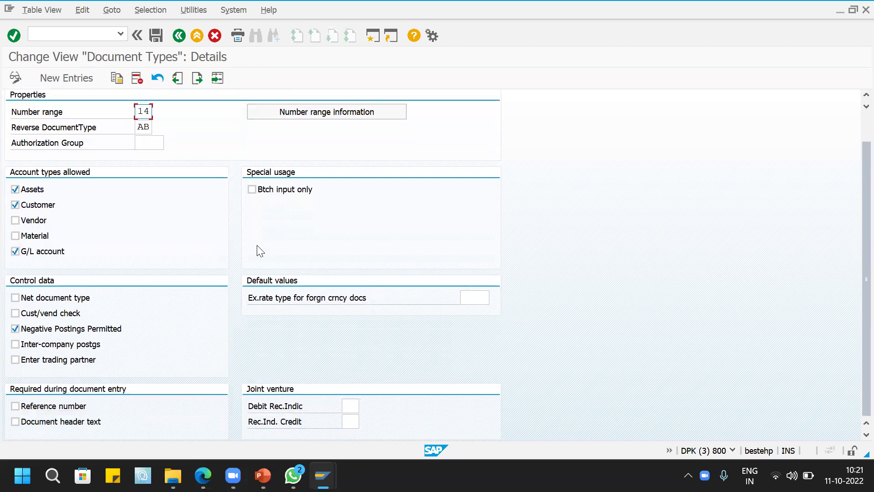
pyautogui.scroll(1, 134, 220)
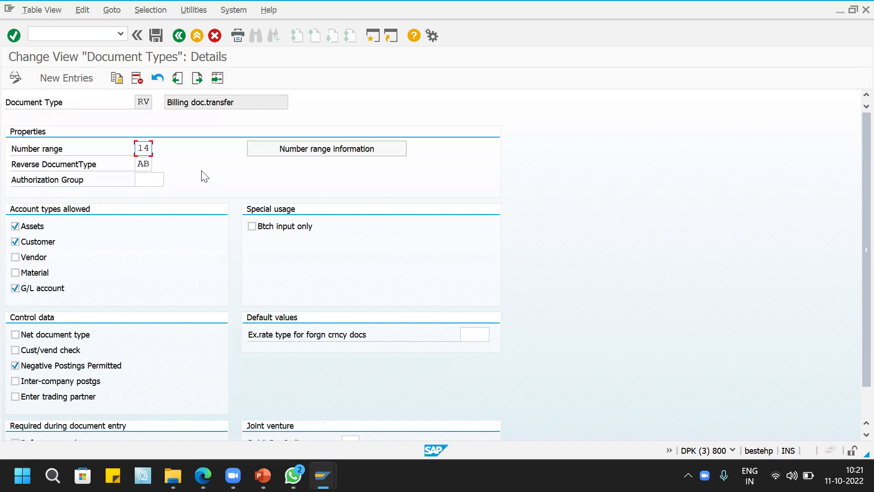
pyautogui.click(180, 36)
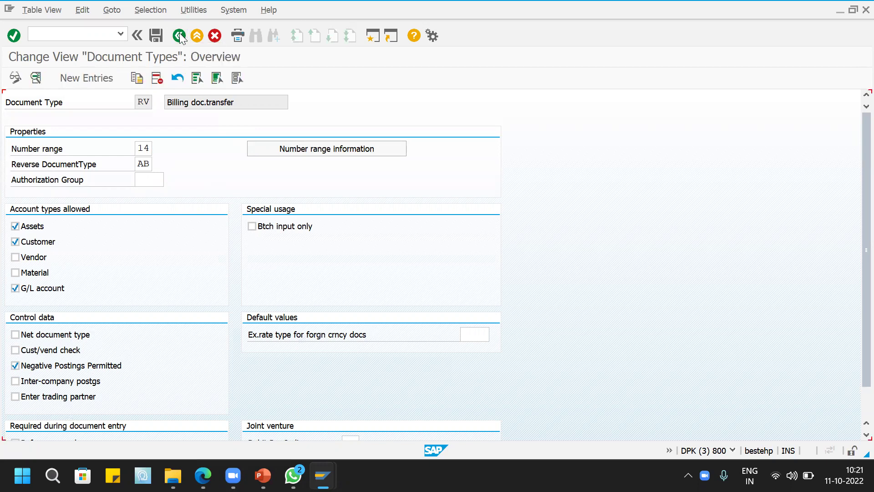
pyautogui.click(180, 36)
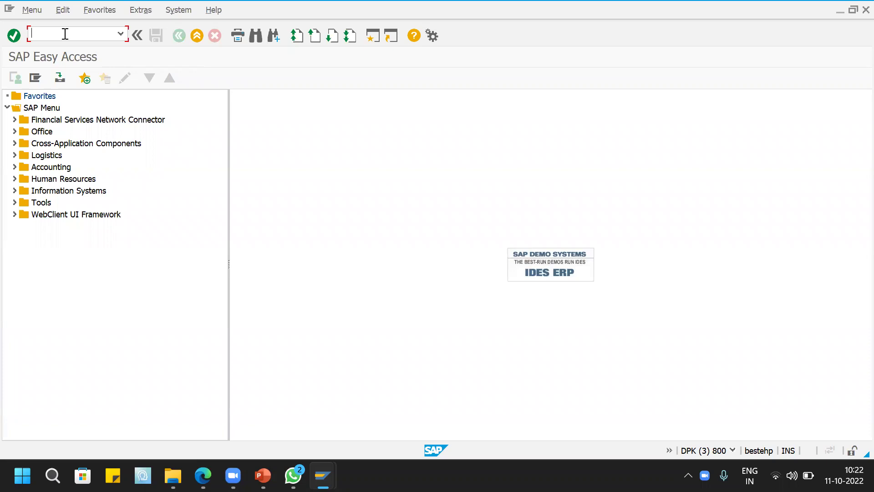
# Start a new sales order with transaction VA01, using order type HMOR
pyautogui.write('VA01')
pyautogui.press('Return')
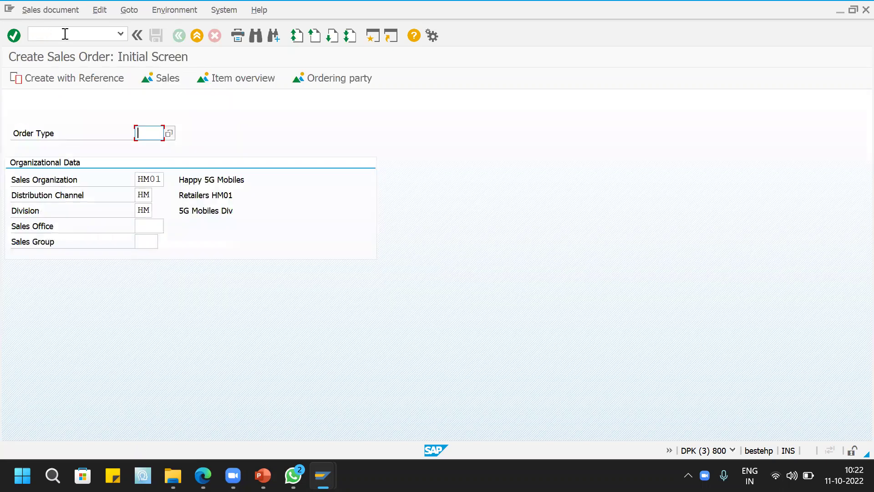
pyautogui.write('HMOR')
pyautogui.press('Return')
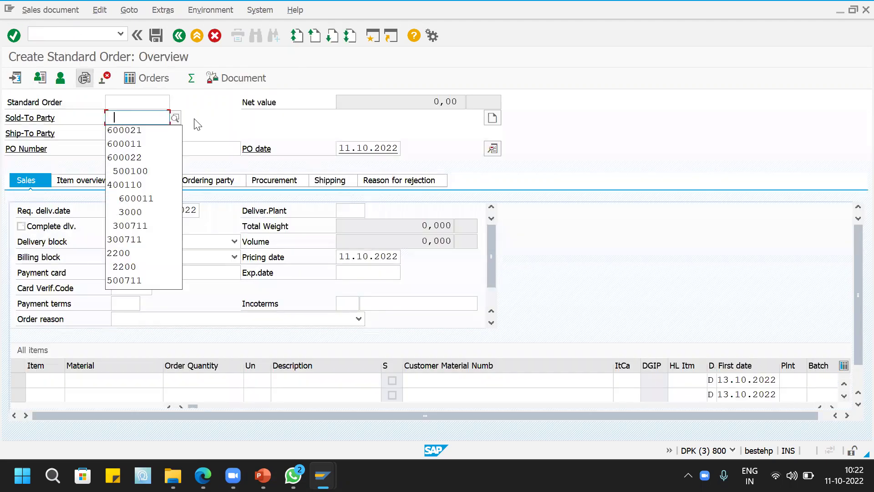
# Fill in the sold-to party's customer number and the purchase order number in the sales order header
pyautogui.click(156, 130)
pyautogui.click(153, 149)
pyautogui.click(154, 163)
pyautogui.press('BackSpace')
pyautogui.write('5005')
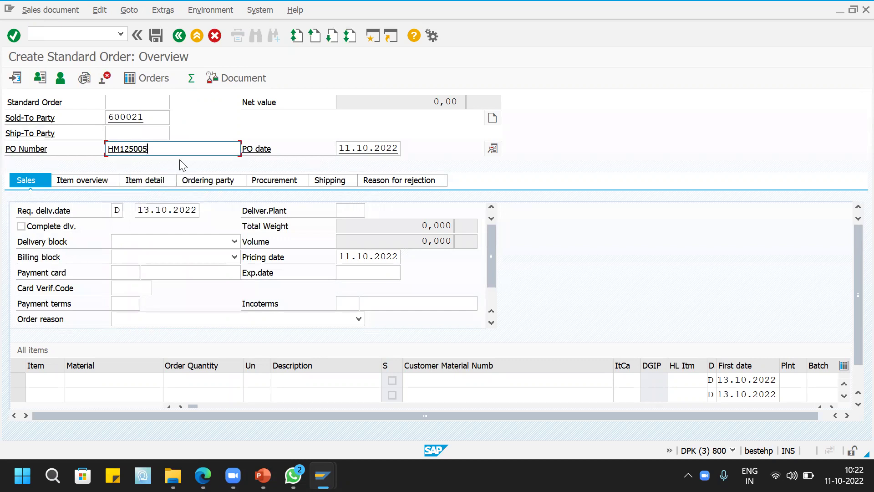
# Add material HM0001 to the order items with an order quantity of 5
pyautogui.click(121, 380)
pyautogui.click(118, 243)
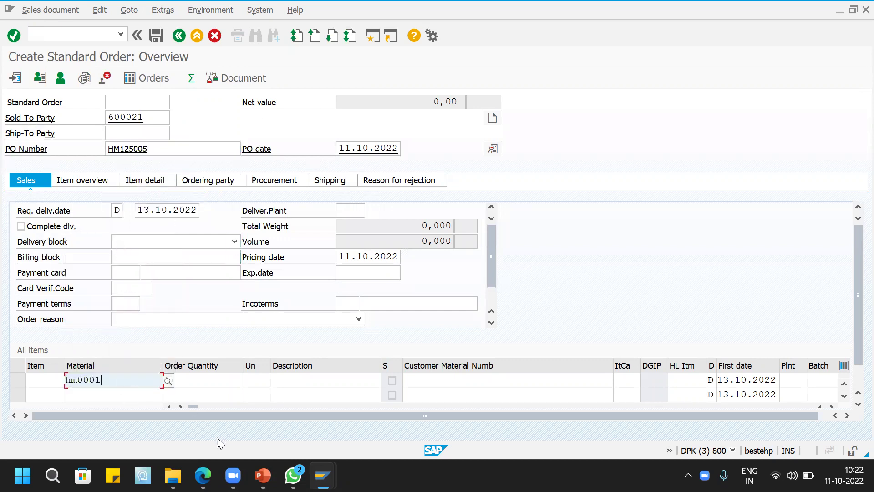
pyautogui.click(221, 381)
pyautogui.write('5')
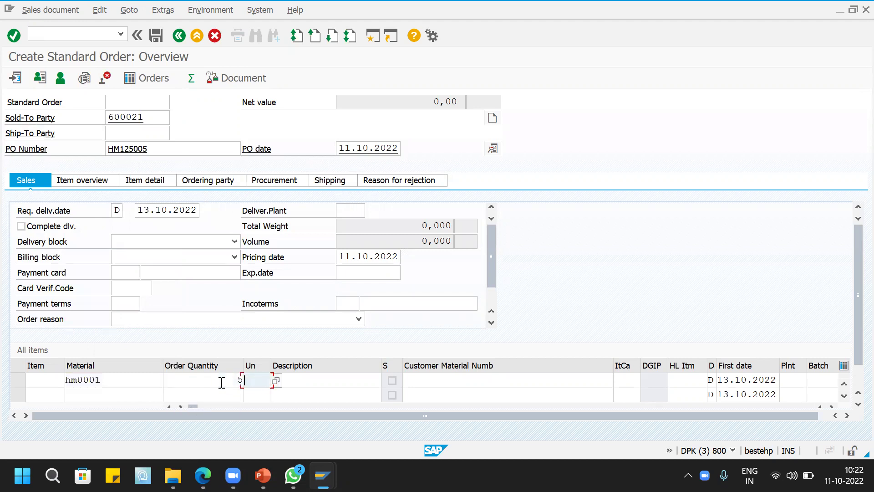
pyautogui.press('Return')
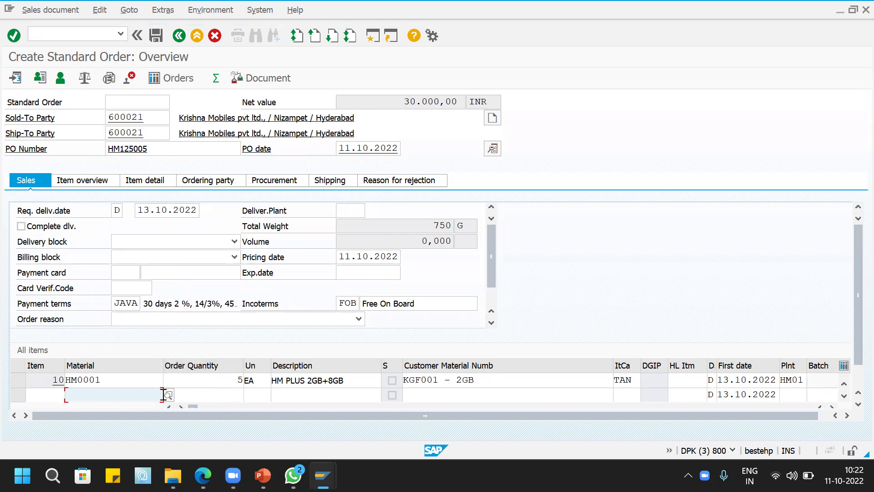
# Examine the pricing conditions and account assignment of order item 10, and return to the order overview
pyautogui.click(131, 384)
pyautogui.doubleClick(131, 383)
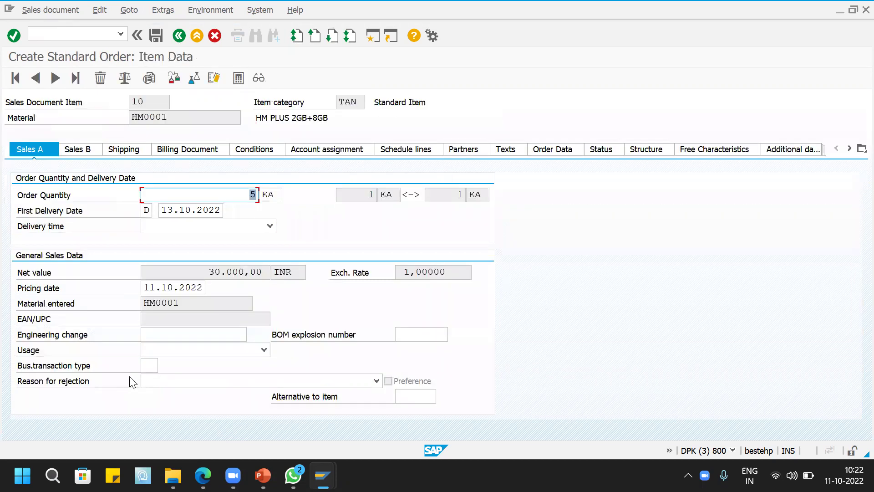
pyautogui.click(257, 153)
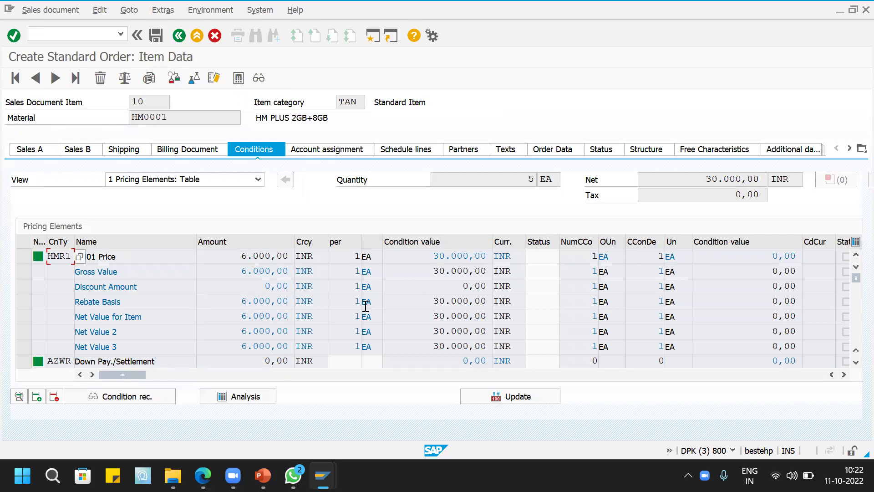
pyautogui.scroll(-1, 162, 322)
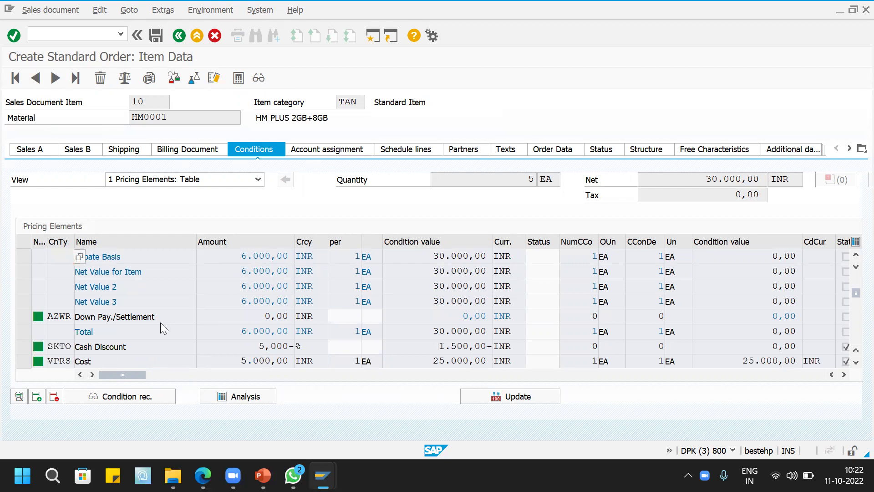
pyautogui.scroll(-1, 164, 323)
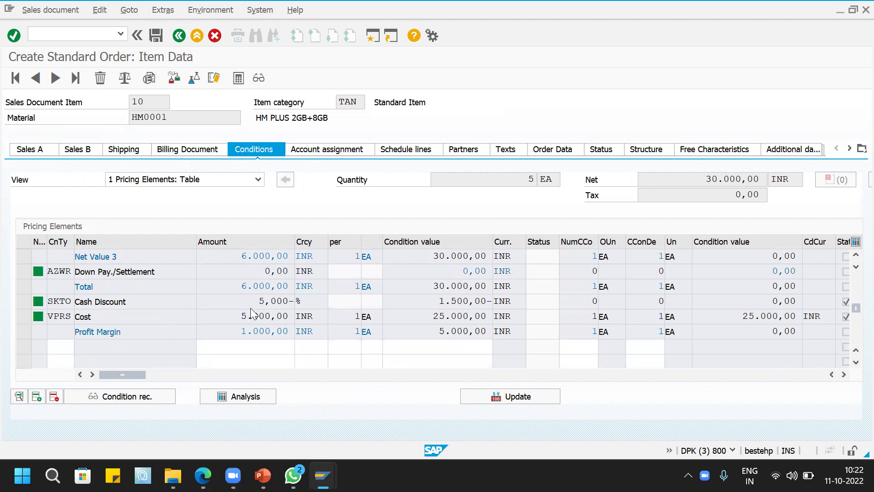
pyautogui.scroll(1, 251, 306)
pyautogui.scroll(1, 267, 265)
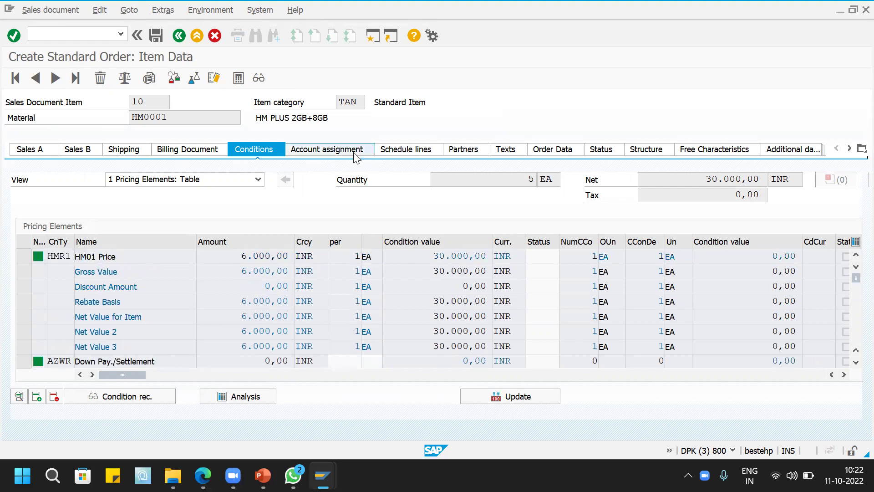
pyautogui.click(352, 152)
pyautogui.click(181, 36)
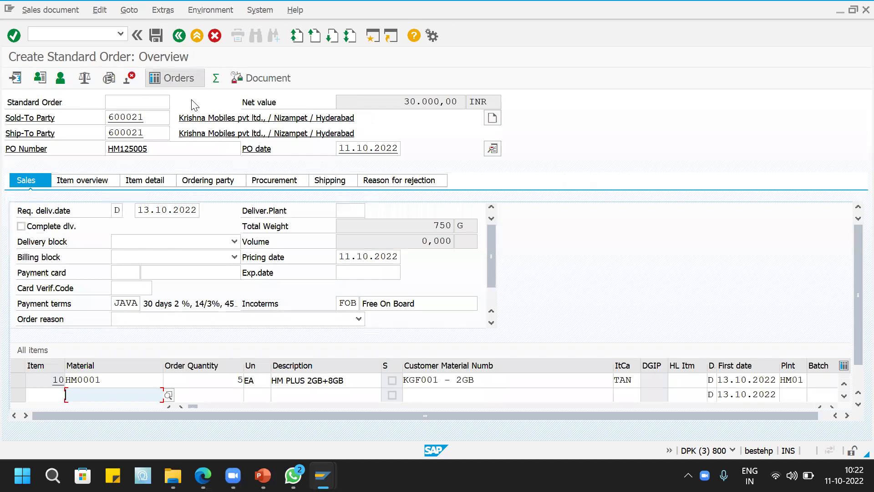
# Check the standard order with the incompletion log and save it
pyautogui.click(100, 10)
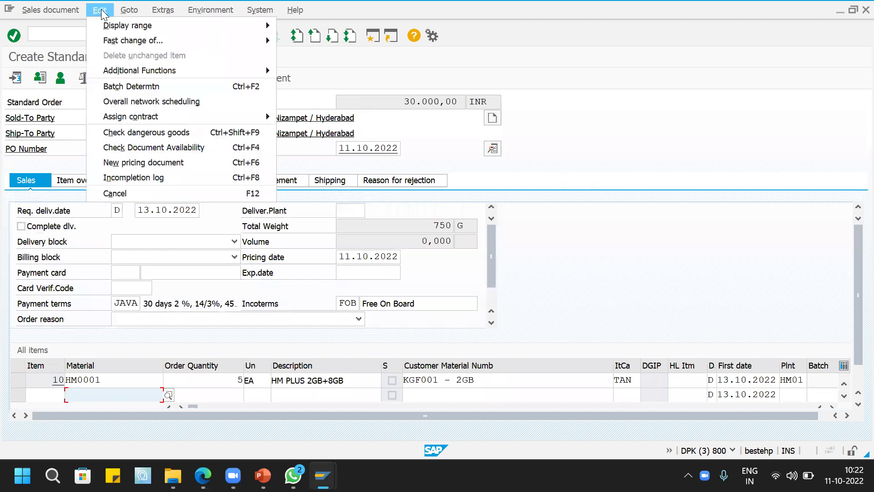
pyautogui.click(142, 178)
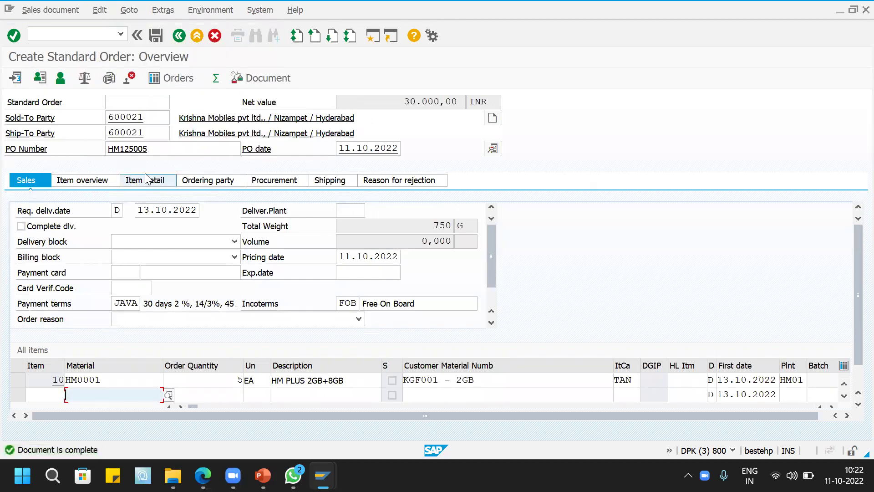
pyautogui.click(156, 35)
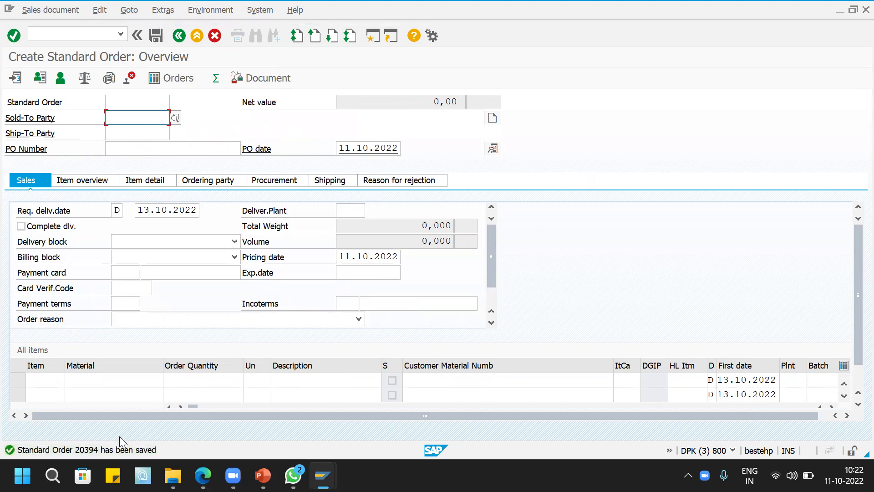
# Display the saved sales order and start an outbound delivery from it, leaving the log for the delivery's initial screen
pyautogui.click(49, 8)
pyautogui.click(55, 58)
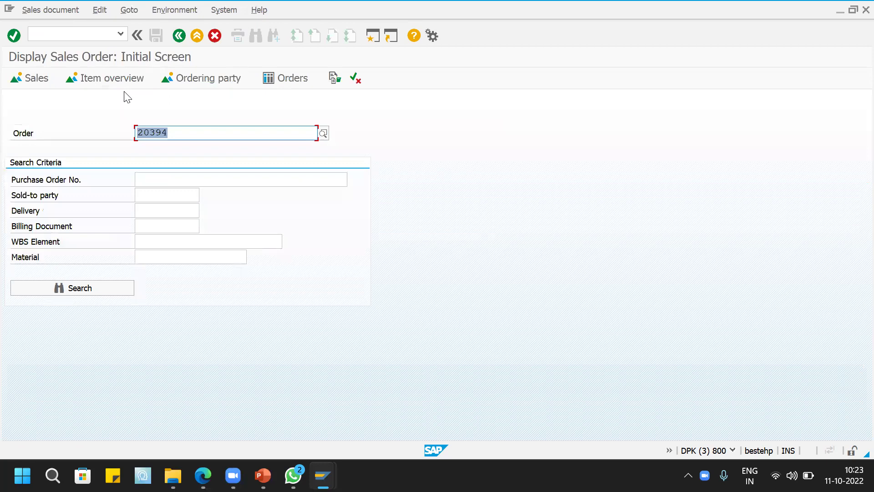
pyautogui.press('Return')
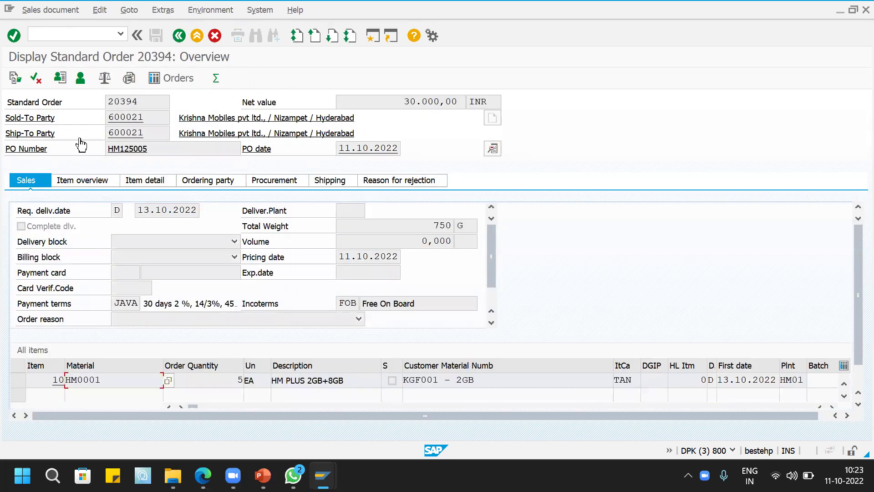
pyautogui.click(46, 12)
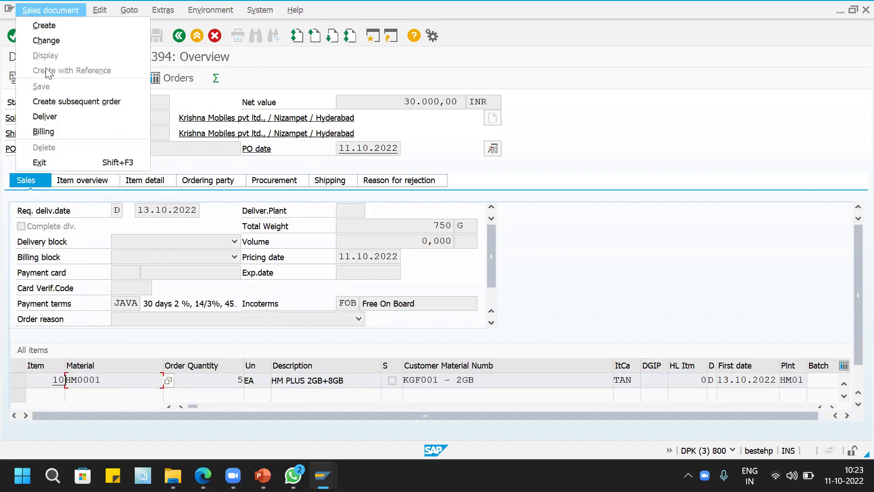
pyautogui.click(49, 116)
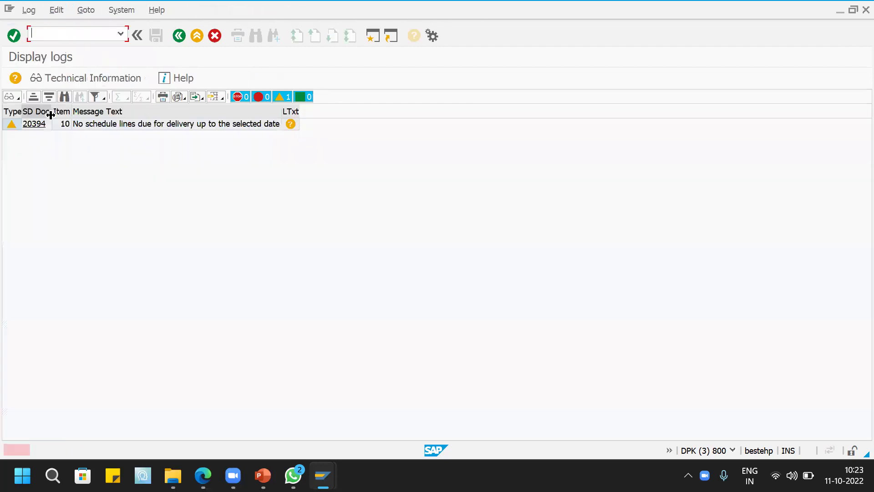
pyautogui.click(179, 36)
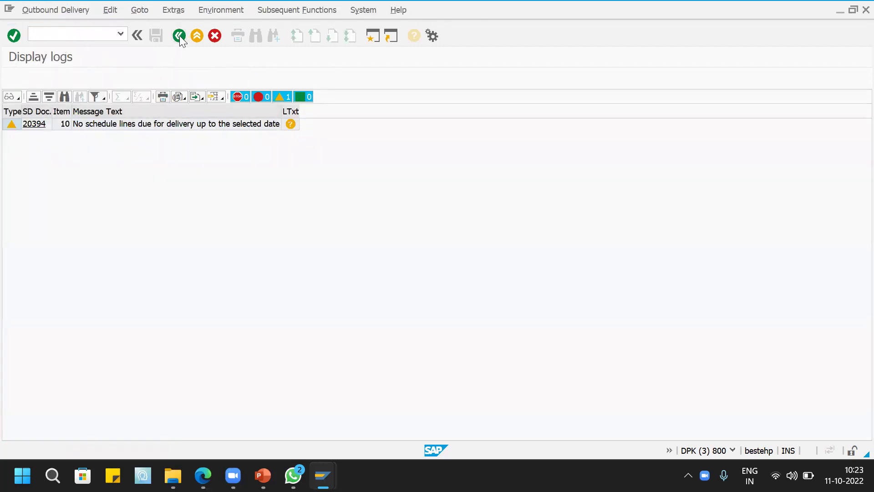
pyautogui.click(180, 36)
# Try to create the outbound delivery with the selection date 12.10.2022
pyautogui.click(159, 178)
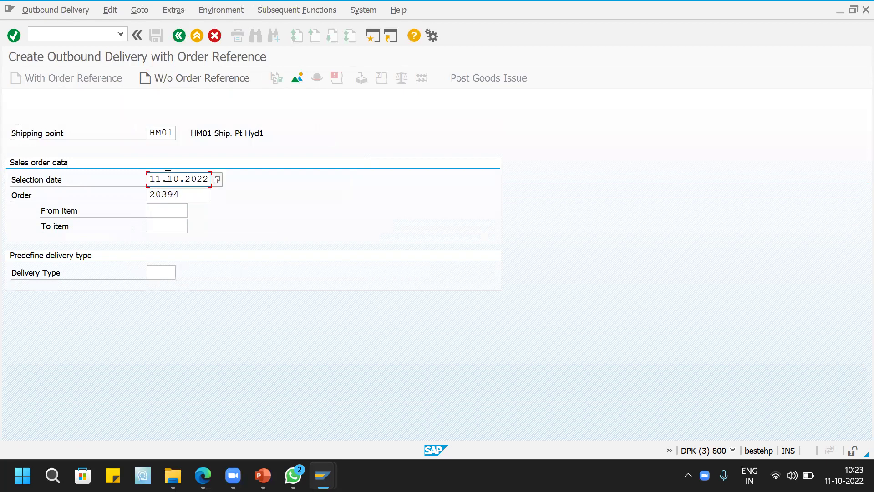
pyautogui.press('BackSpace')
pyautogui.write('2')
pyautogui.press('Return')
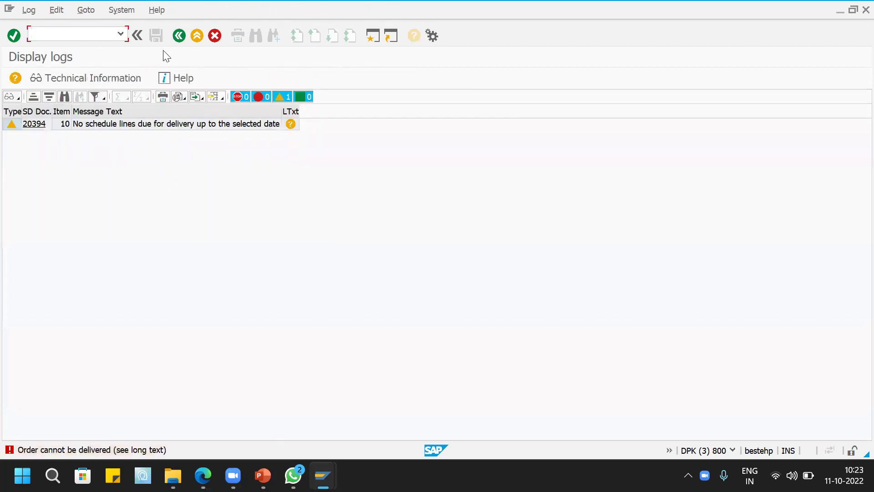
pyautogui.click(180, 35)
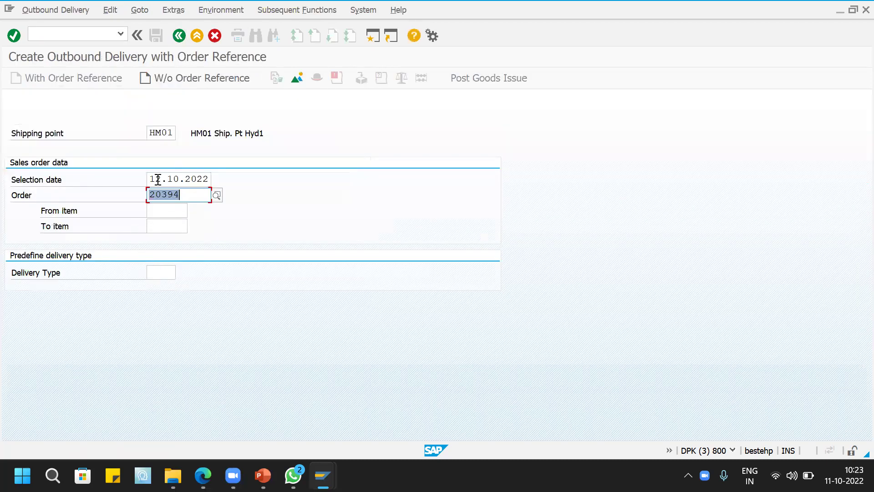
# Set the selection date to 13.10.2022 and create the outbound delivery for the order
pyautogui.click(156, 179)
pyautogui.press('Delete')
pyautogui.write('3')
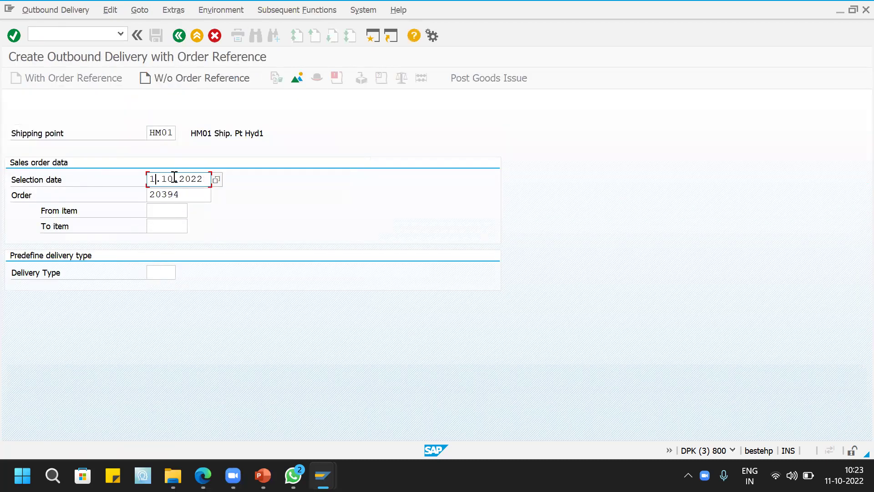
pyautogui.press('Return')
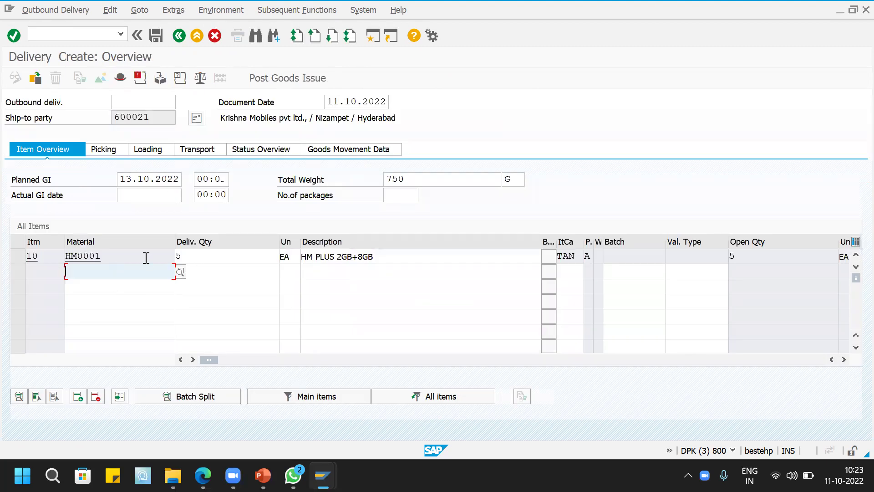
# Enter a picked quantity of 5 for material HM0001 and post the goods issue for the delivery
pyautogui.click(115, 153)
pyautogui.click(380, 257)
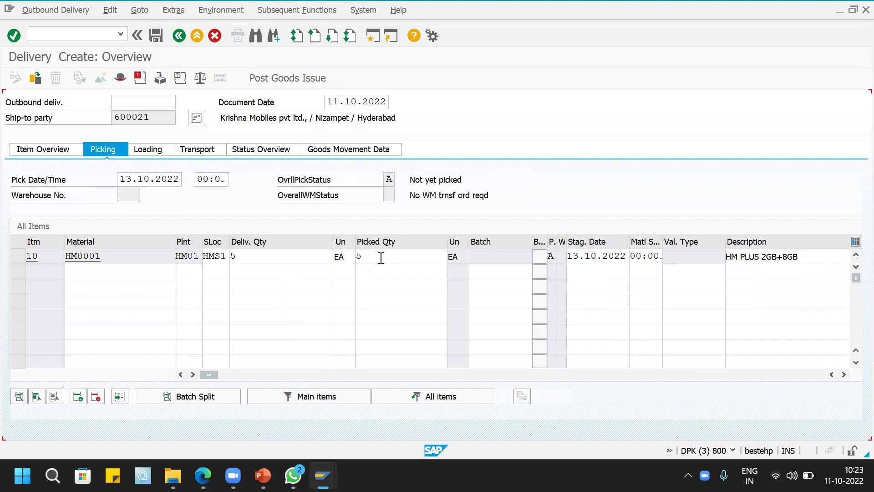
pyautogui.press('Return')
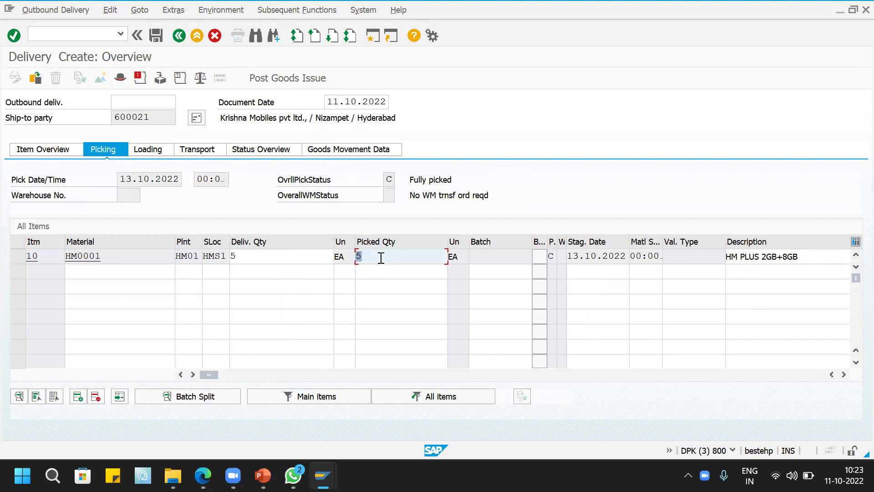
pyautogui.click(289, 76)
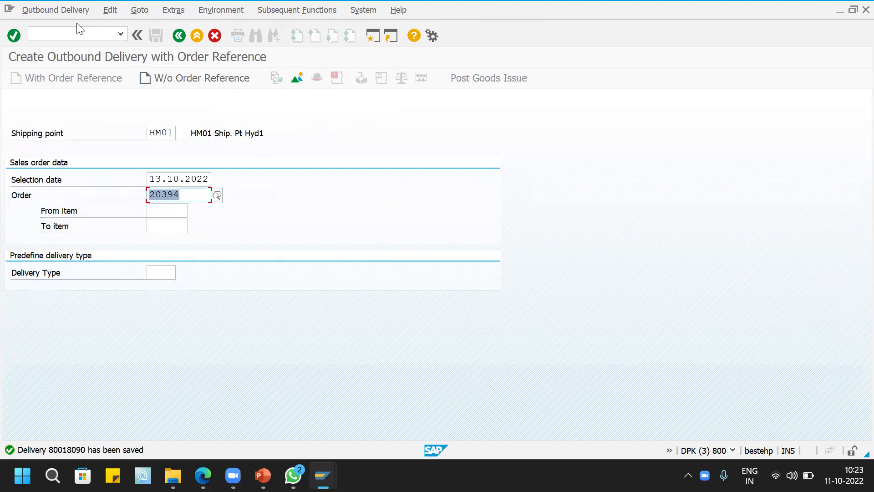
# Start transaction VF01, create the F2 invoice for the delivery and save it
pyautogui.click(69, 32)
pyautogui.write('/NVF01')
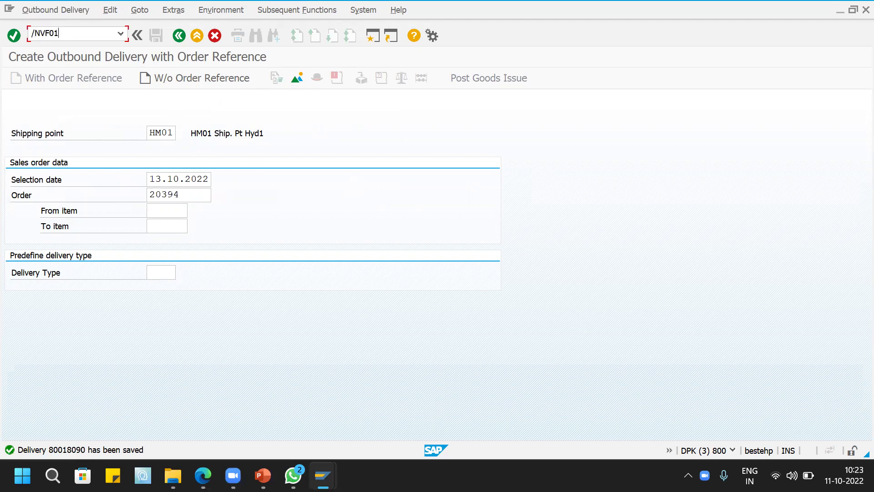
pyautogui.press('Return')
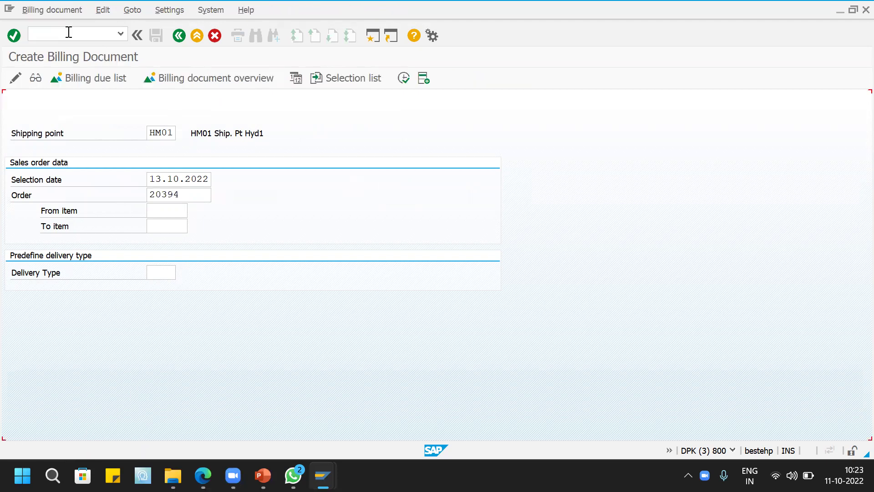
pyautogui.press('Return')
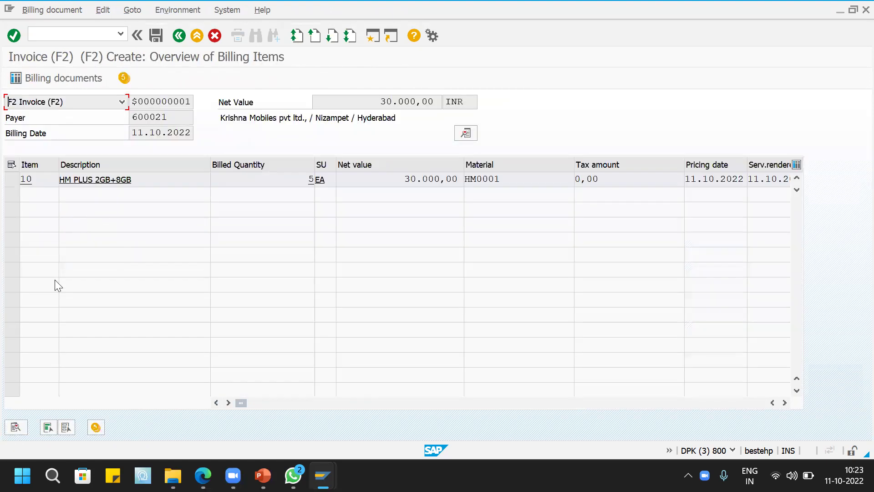
pyautogui.click(158, 36)
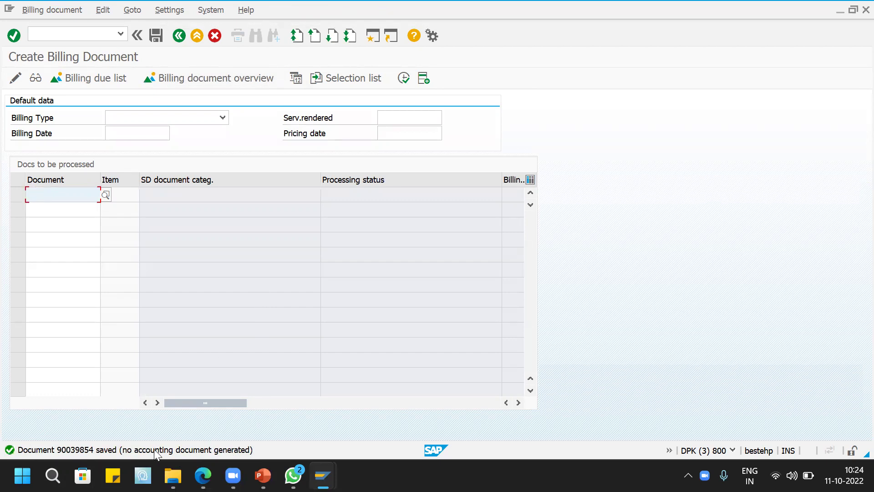
# Display the saved billing document and examine the KOFI access details in its revenue account determination analysis under HMR1
pyautogui.click(49, 9)
pyautogui.click(64, 55)
pyautogui.press('Return')
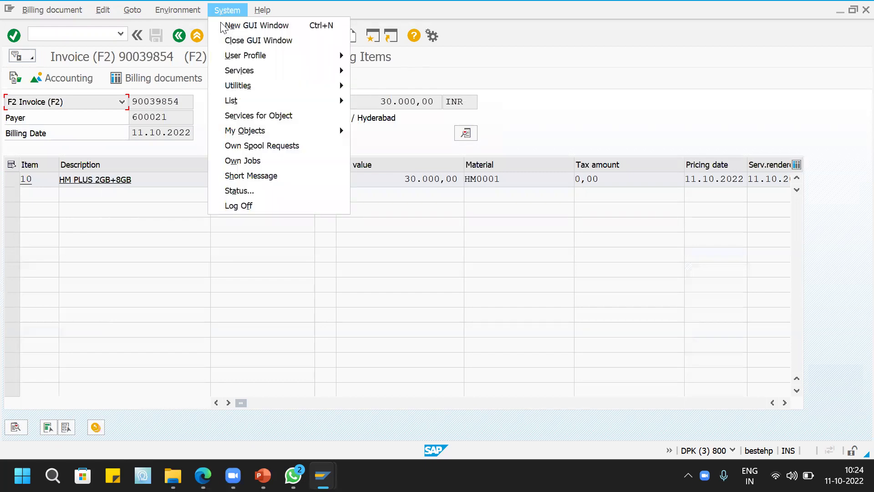
pyautogui.moveTo(178, 10)
pyautogui.moveTo(200, 56)
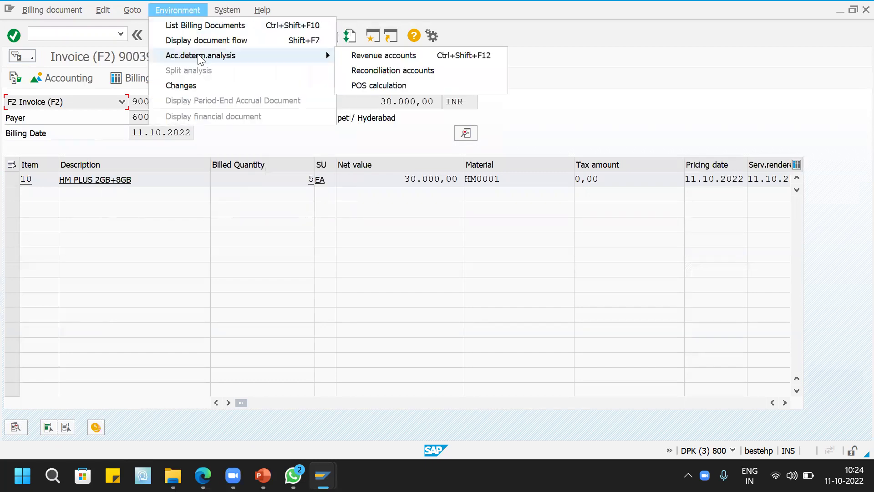
pyautogui.click(356, 57)
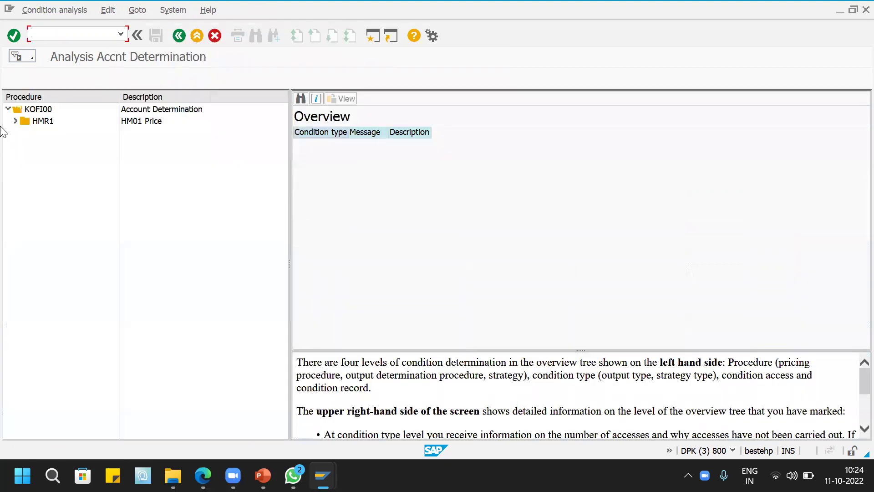
pyautogui.click(15, 120)
pyautogui.click(53, 135)
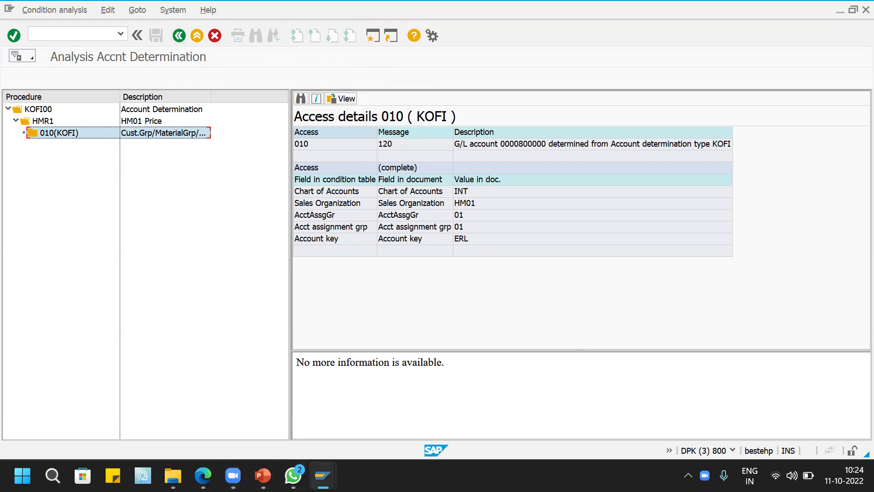
# In the G/L account assignment session, look up the Cust.Grp/Account Key entry for application V, condition type KOFI, chart INT and sales organization HM01
pyautogui.moveTo(322, 476)
pyautogui.click(229, 402)
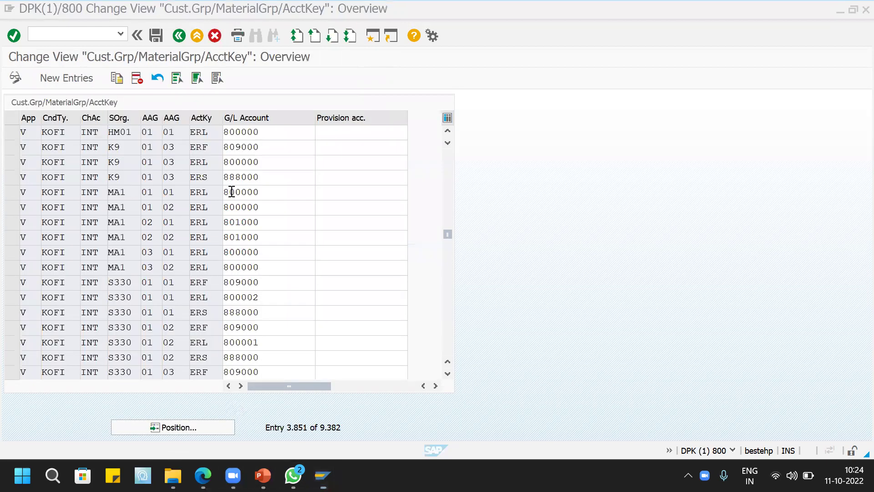
pyautogui.click(180, 36)
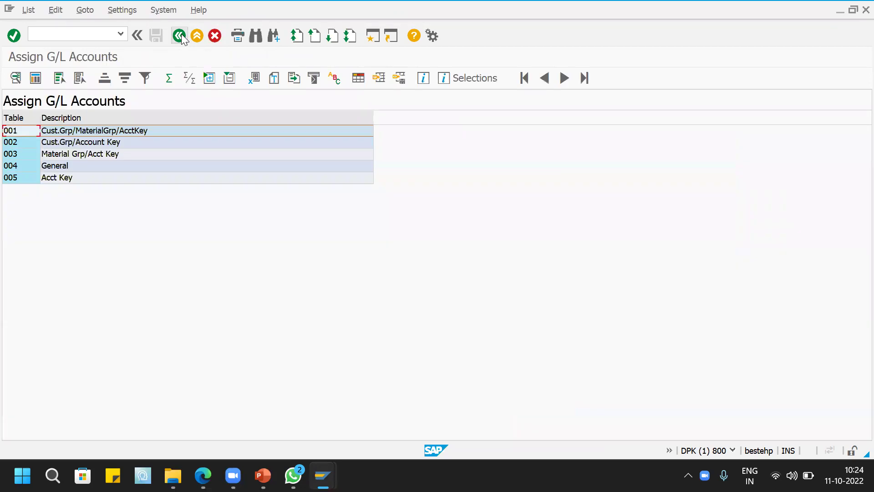
pyautogui.doubleClick(45, 143)
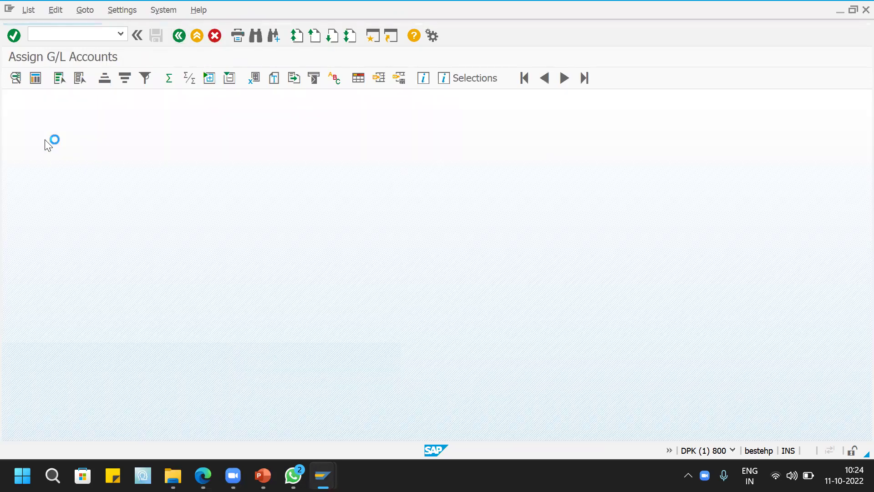
pyautogui.click(186, 426)
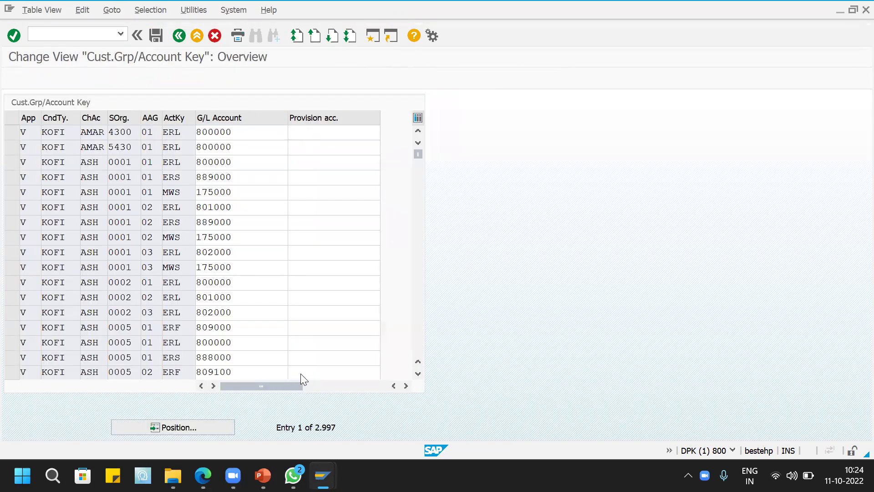
pyautogui.write('V')
pyautogui.press('Tab')
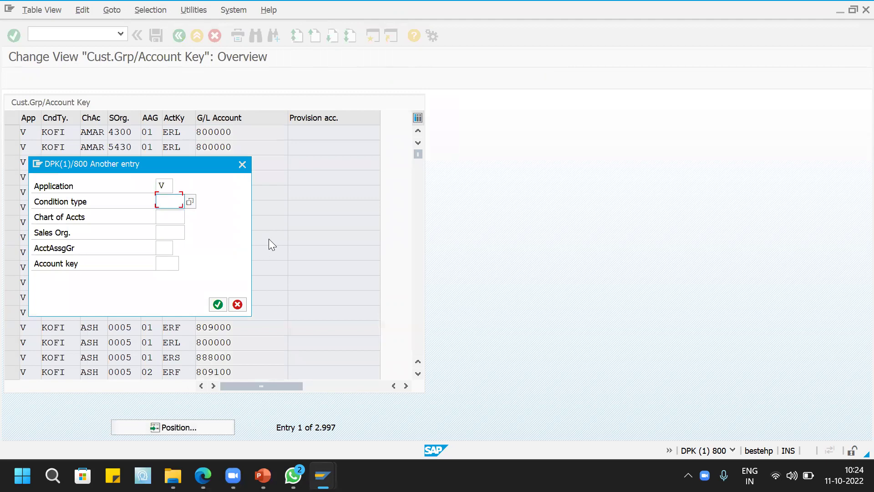
pyautogui.press('Tab')
pyautogui.hotkey('shift', 'Tab')
pyautogui.write('KOFI')
pyautogui.press('Tab')
pyautogui.write('INT')
pyautogui.press('Tab')
pyautogui.write('HM01')
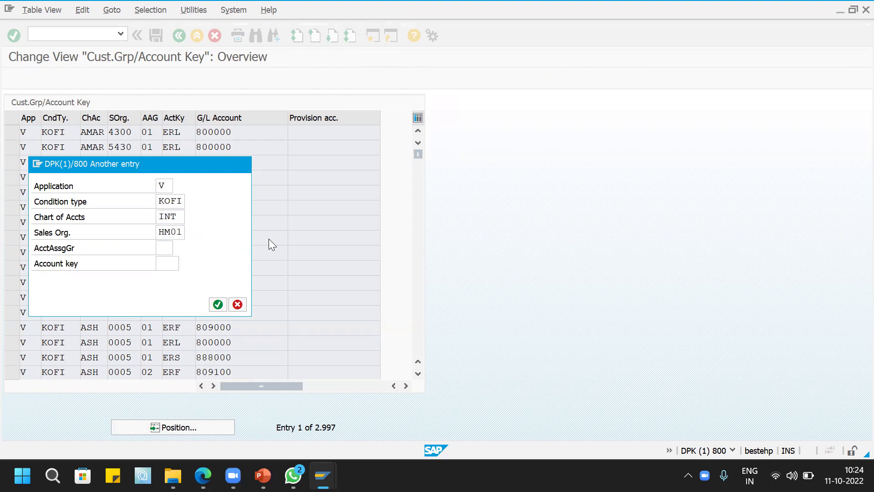
pyautogui.press('Return')
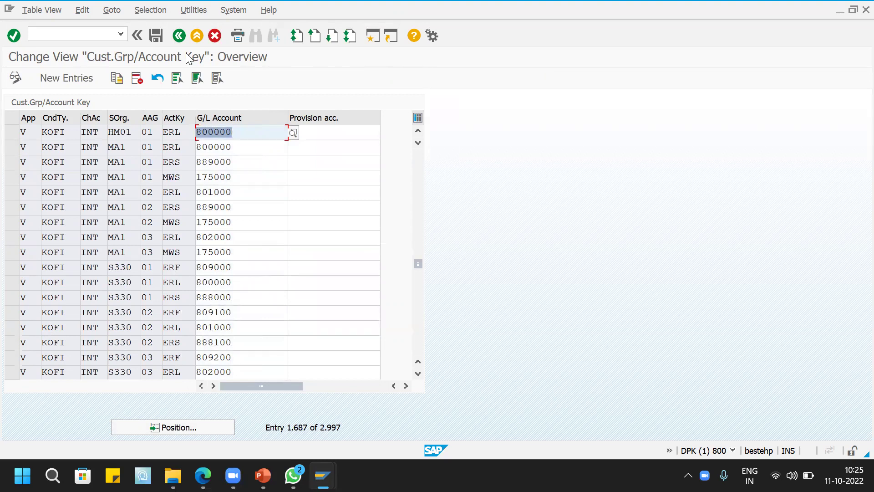
# Look up the Material Grp/Acct Key table's entry for application V, condition type KOFI, chart of accounts INT and sales organization HM01
pyautogui.click(179, 36)
pyautogui.doubleClick(76, 153)
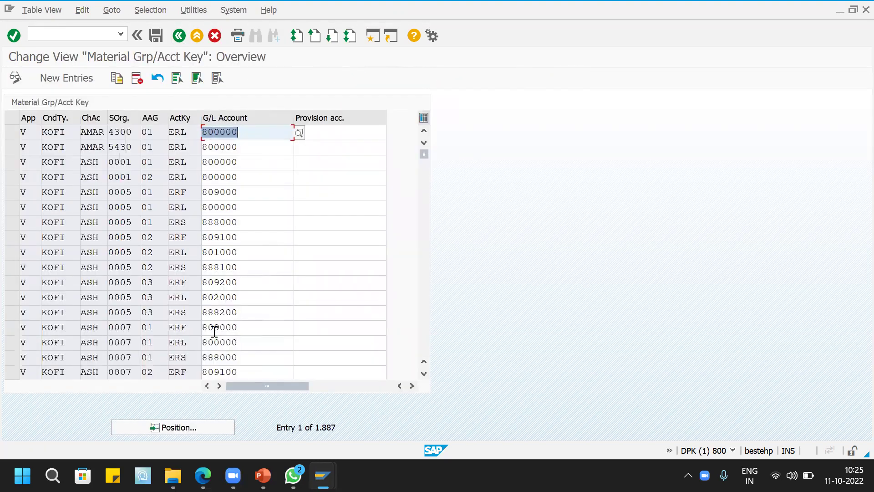
pyautogui.click(199, 430)
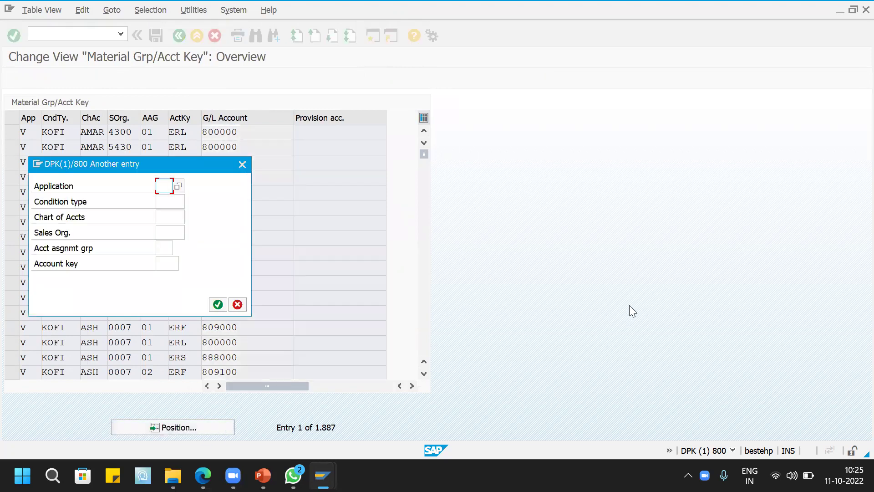
pyautogui.write('V')
pyautogui.press('Tab')
pyautogui.write('KOFI')
pyautogui.press('Tab')
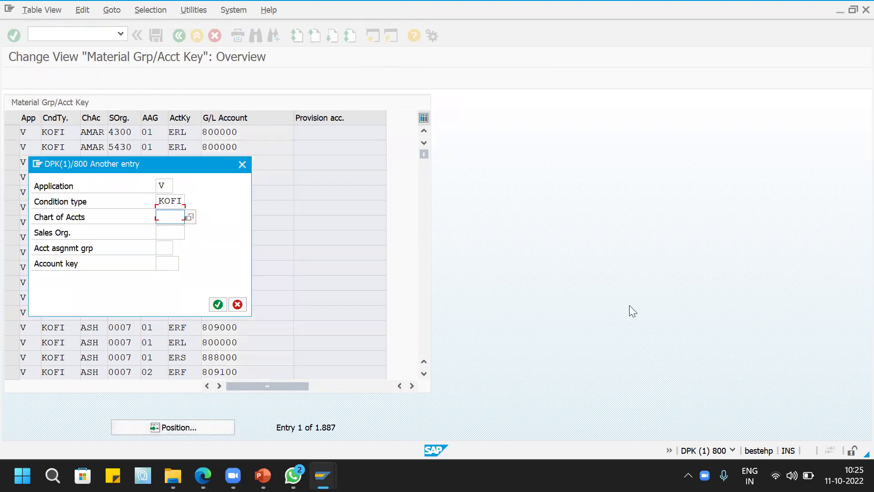
pyautogui.write('INT')
pyautogui.press('Tab')
pyautogui.write('HM01')
pyautogui.press('Return')
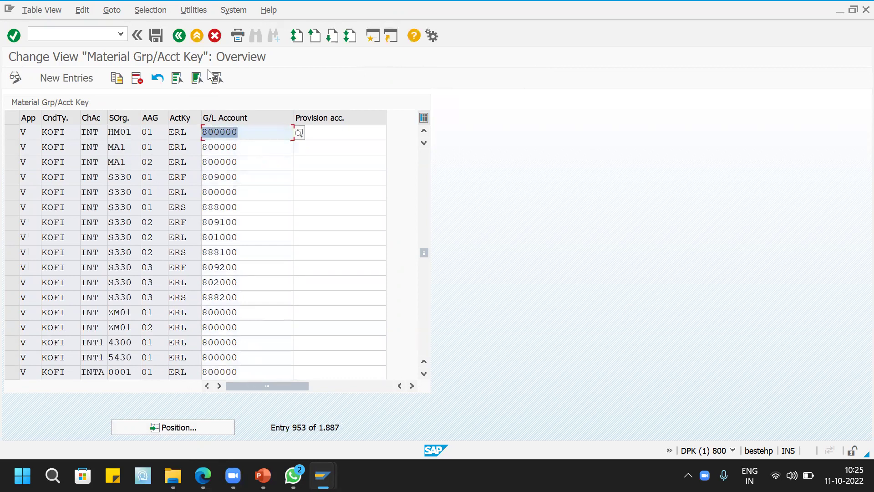
# Look for the General table's entry for application V, condition type KOFI, chart of accounts INT and sales organization HM01
pyautogui.click(183, 35)
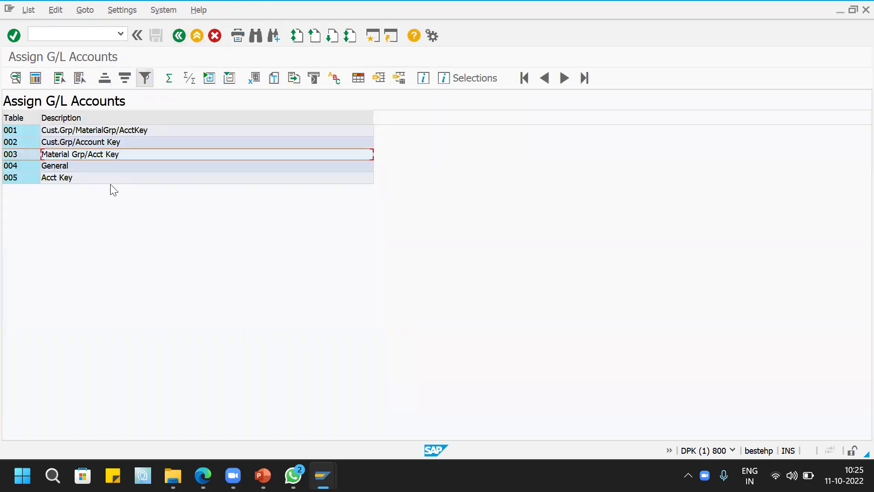
pyautogui.doubleClick(61, 166)
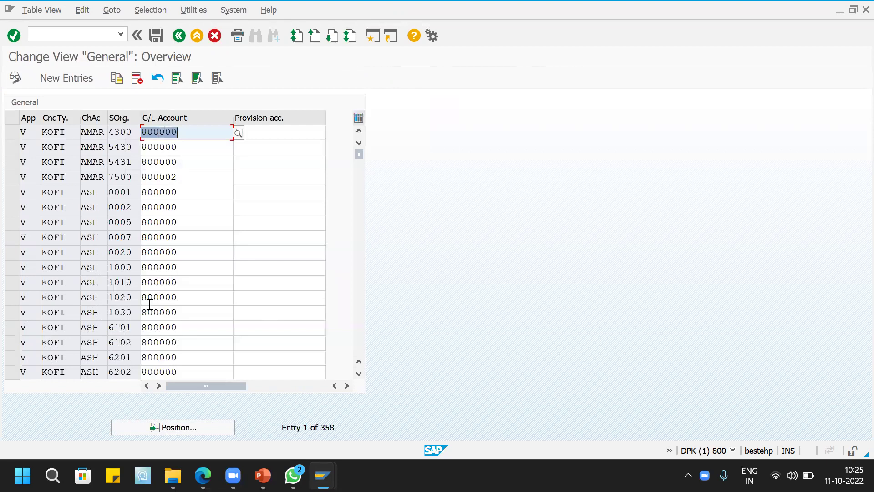
pyautogui.click(181, 427)
pyautogui.write('VKOFIINT')
pyautogui.press('Tab')
pyautogui.write('HMO')
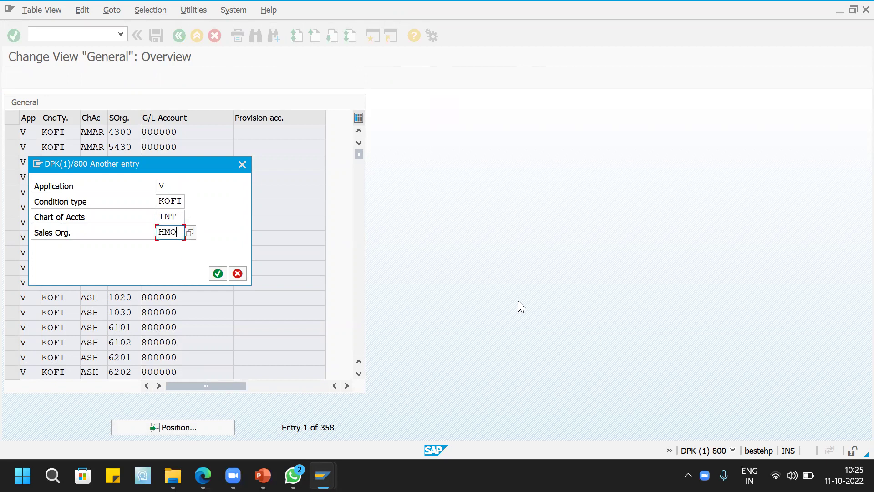
pyautogui.write('1')
pyautogui.press('Return')
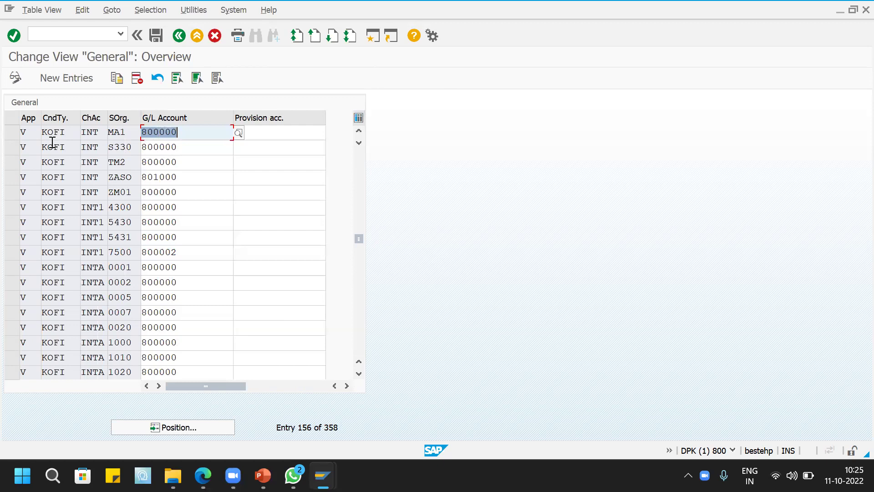
# Copy the General table's MA1 entry to sales organization HM01 and save it to the Happy Mobiles customizing request
pyautogui.click(11, 133)
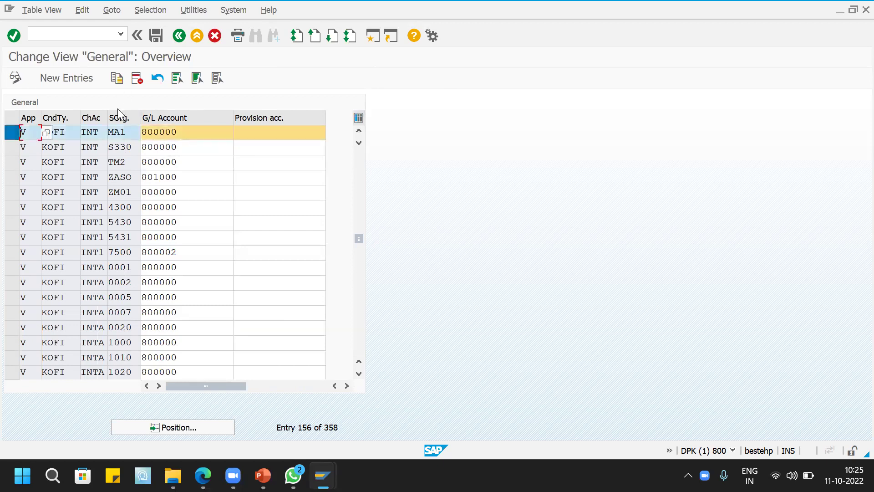
pyautogui.click(118, 76)
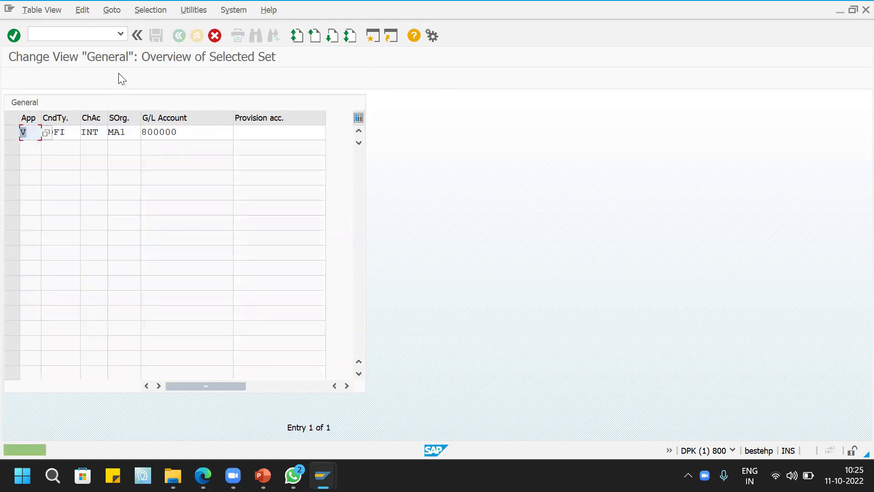
pyautogui.press('Tab')
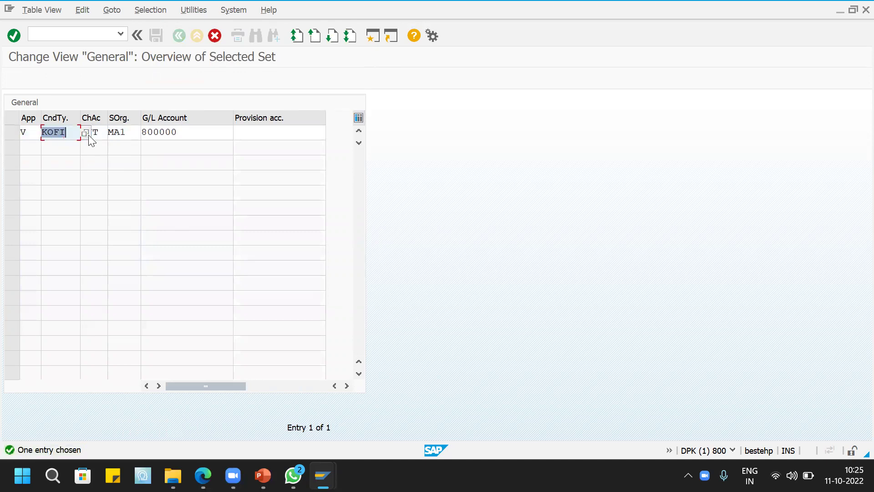
pyautogui.click(135, 133)
pyautogui.press('BackSpace')
pyautogui.press('BackSpace')
pyautogui.press('BackSpace')
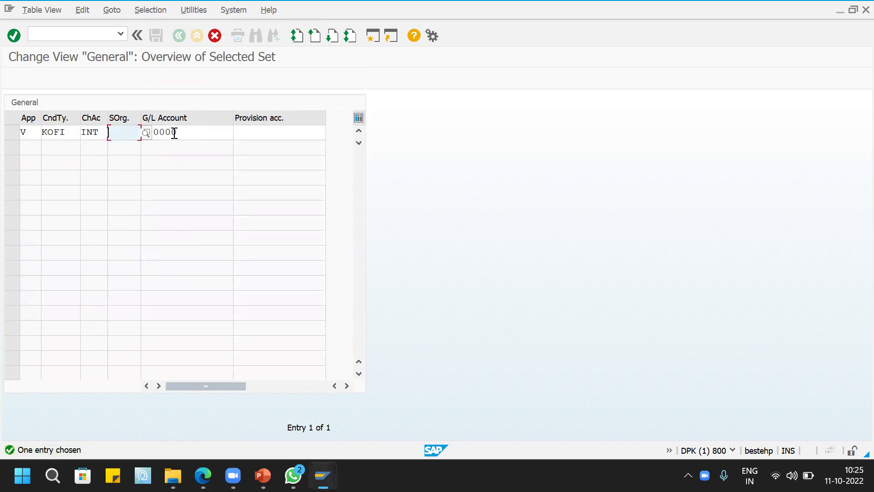
pyautogui.write('HM01')
pyautogui.press('Return')
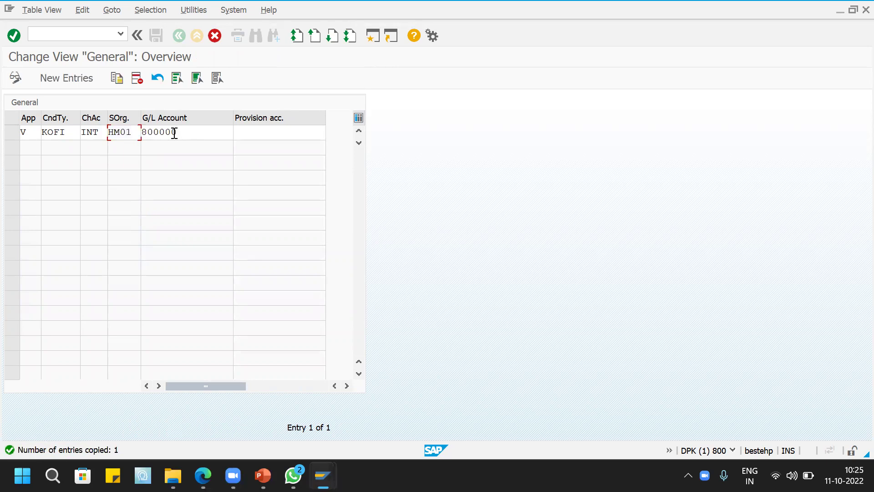
pyautogui.click(157, 35)
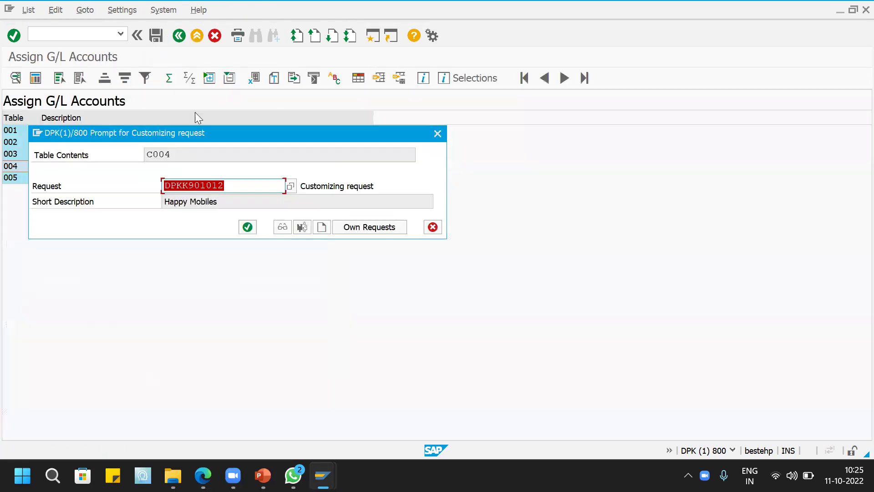
pyautogui.click(249, 228)
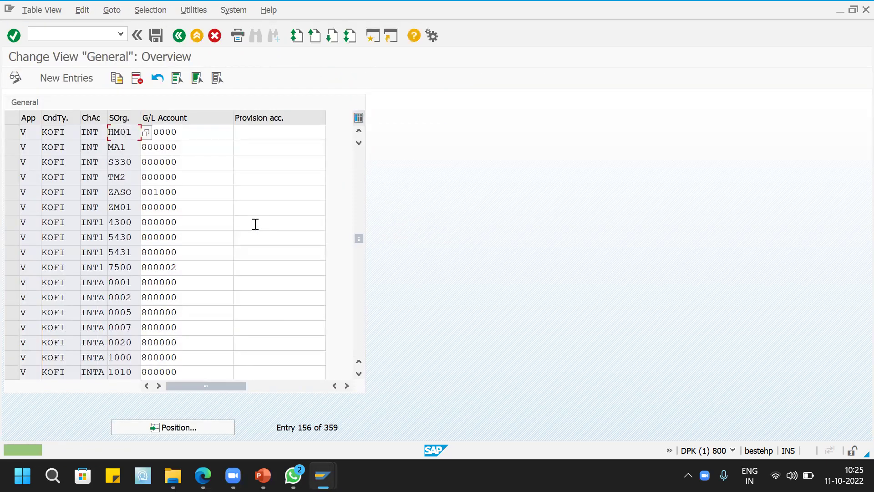
# Look for the Acct Key table's entries for application V, condition type KOFI, chart of accounts INT and sales organization HM01
pyautogui.click(179, 36)
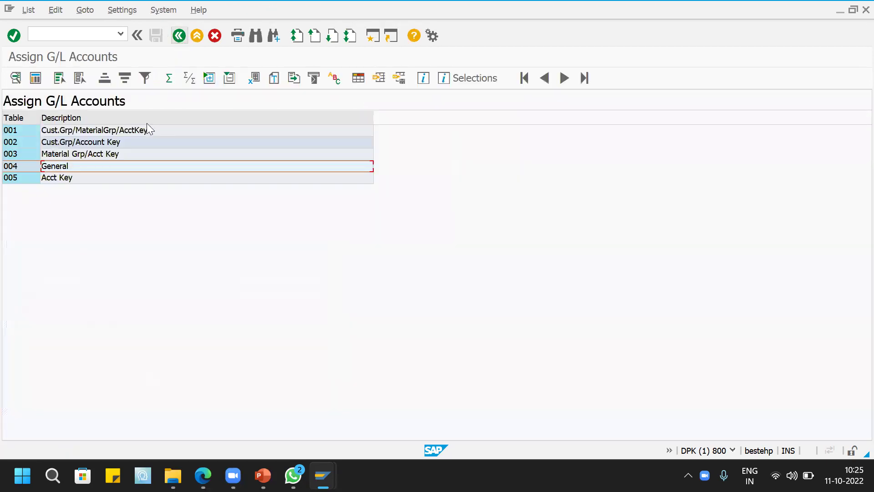
pyautogui.doubleClick(60, 180)
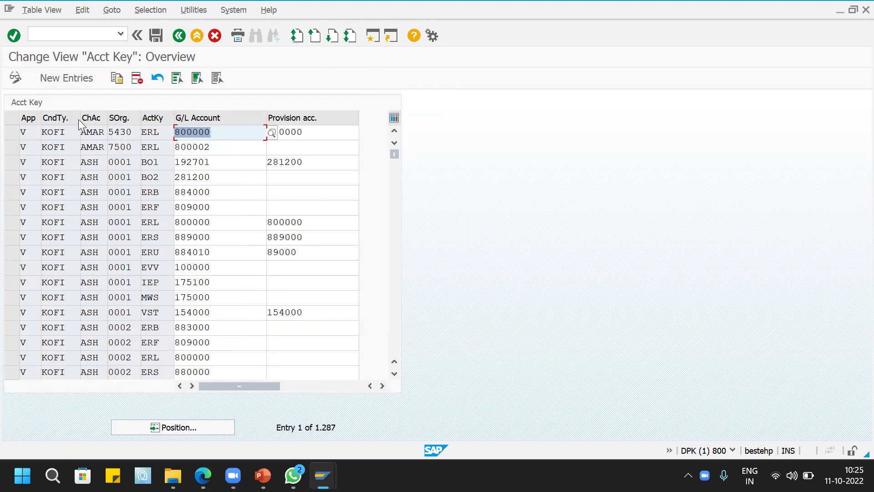
pyautogui.click(188, 427)
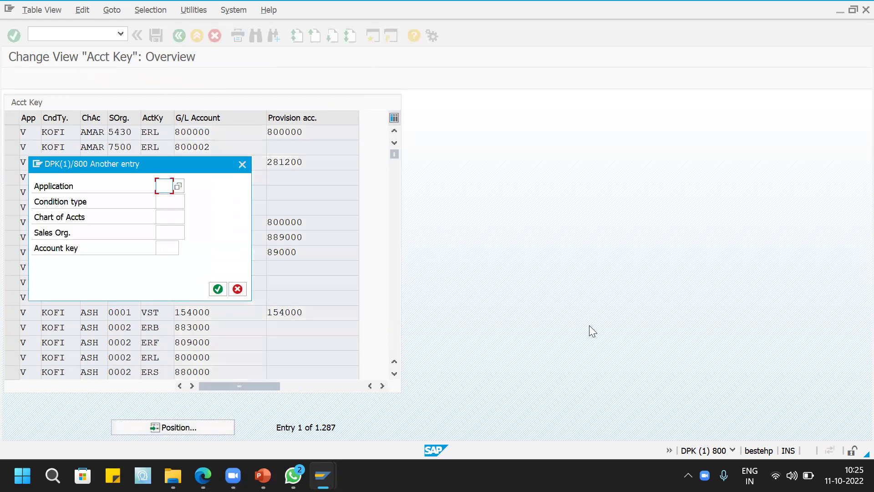
pyautogui.write('V')
pyautogui.press('Tab')
pyautogui.write('KOFI')
pyautogui.press('Tab')
pyautogui.write('INT')
pyautogui.press('Tab')
pyautogui.write('HM01')
pyautogui.press('Return')
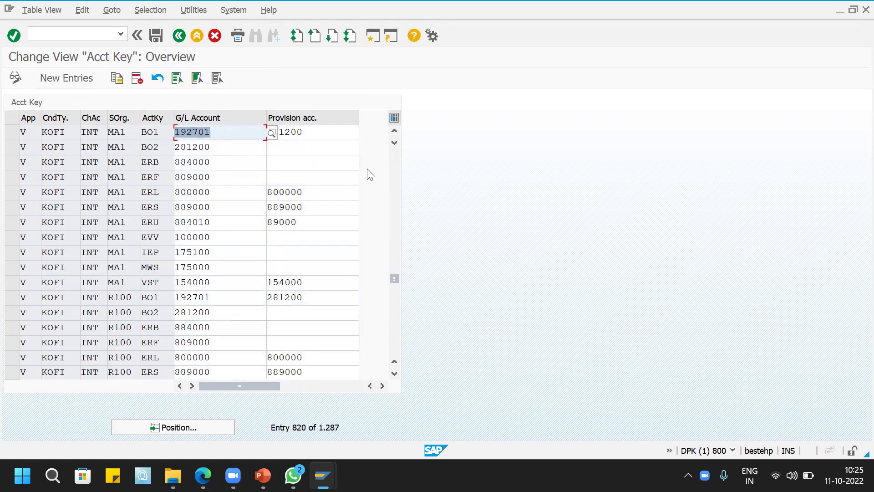
# Copy the Acct Key table's MA1 entry for account key ERL to sales organization HM01 and save it to the Happy Mobiles customizing request
pyautogui.click(12, 134)
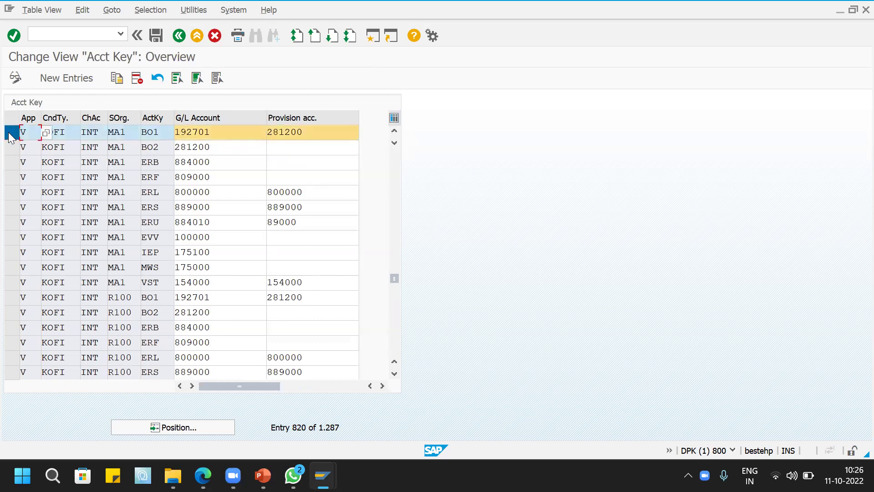
pyautogui.click(14, 132)
pyautogui.click(11, 192)
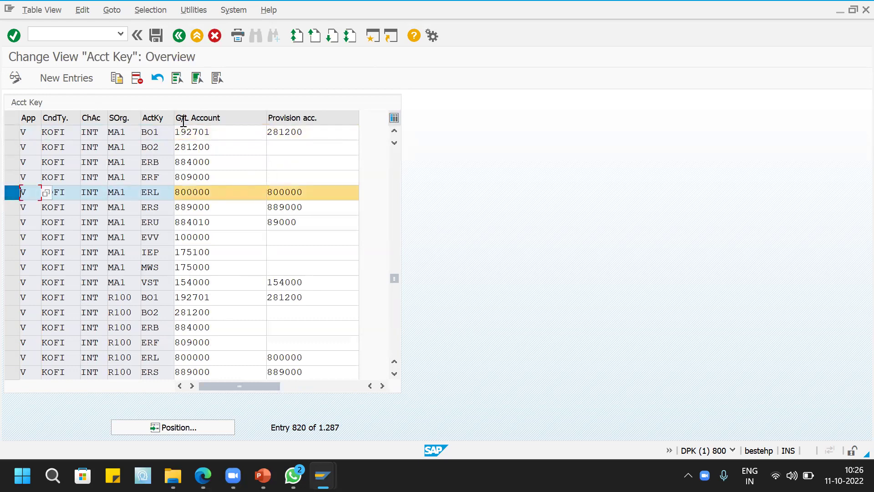
pyautogui.click(116, 78)
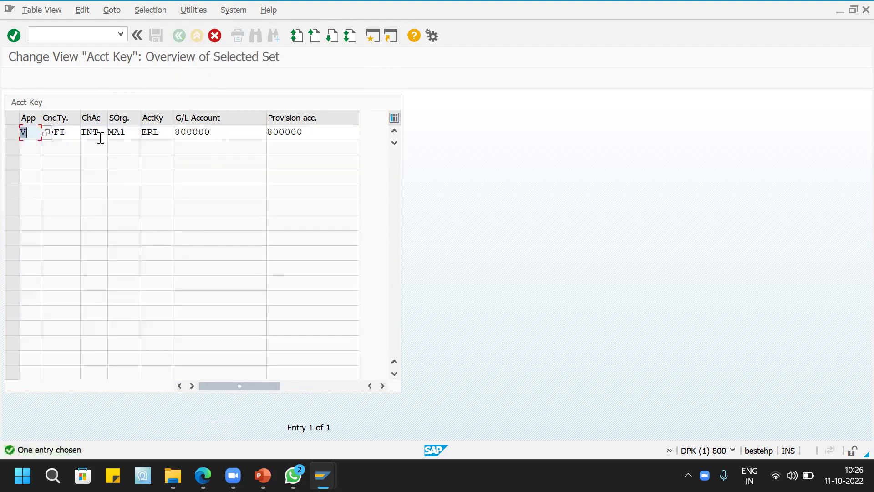
pyautogui.click(128, 133)
pyautogui.press('BackSpace')
pyautogui.press('BackSpace')
pyautogui.press('BackSpace')
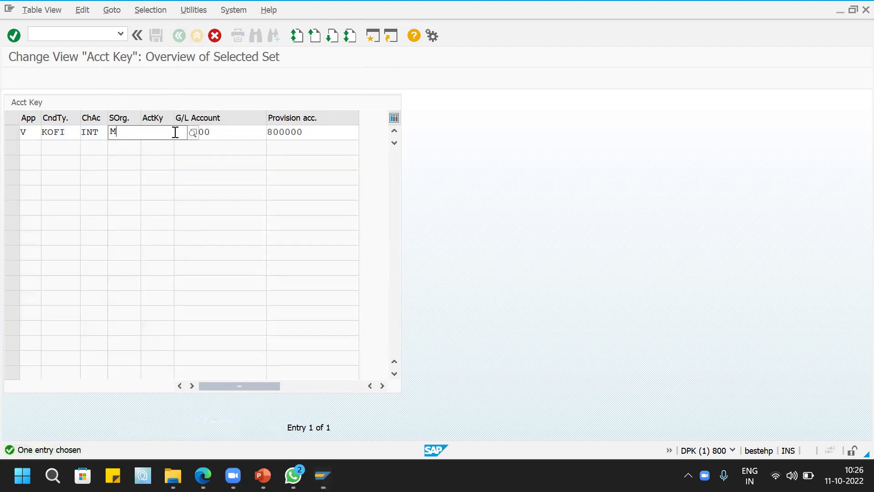
pyautogui.write('HM01')
pyautogui.press('Tab')
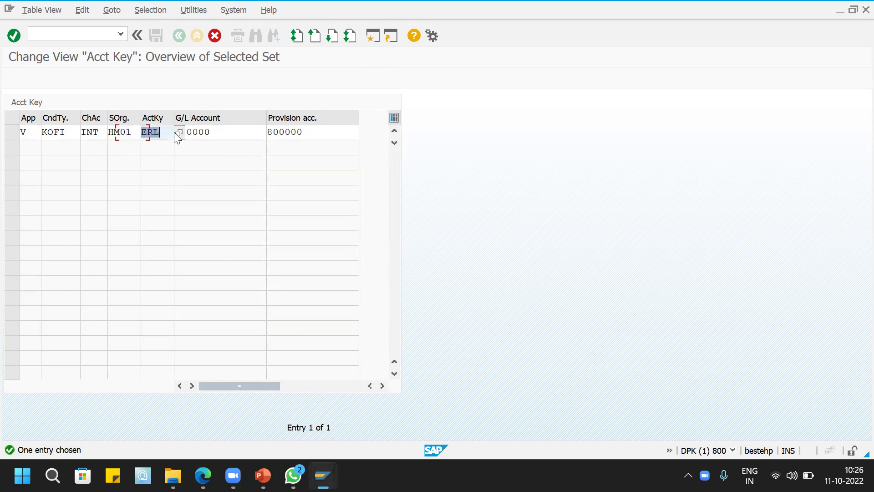
pyautogui.press('Tab')
pyautogui.press('Return')
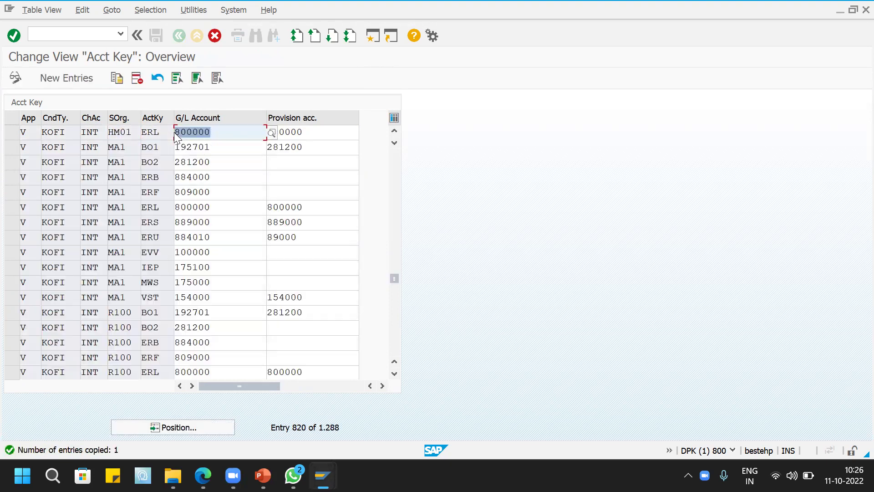
pyautogui.click(156, 35)
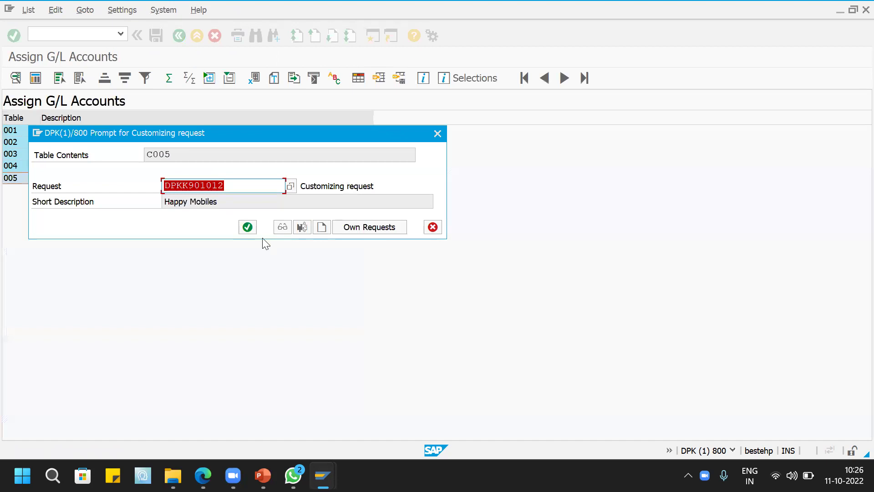
pyautogui.click(248, 229)
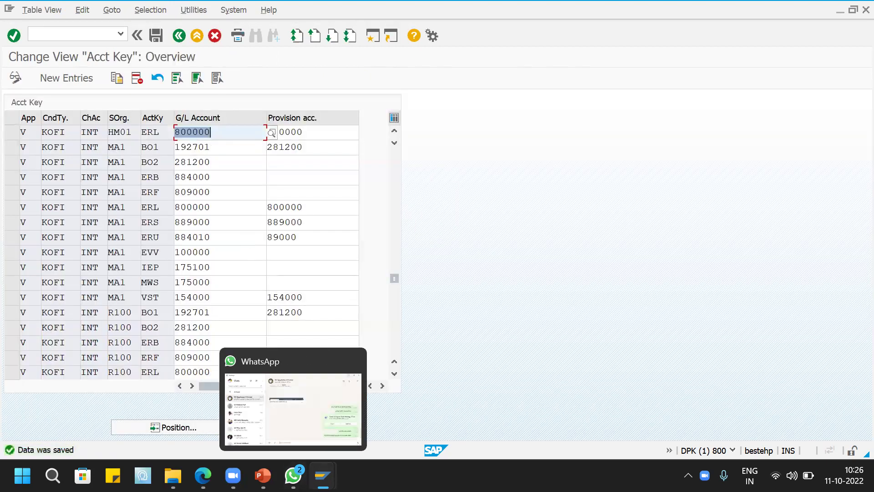
# Switch to the customer master session, save the sales area data with account assignment group 01, and leave the record
pyautogui.moveTo(322, 475)
pyautogui.click(398, 428)
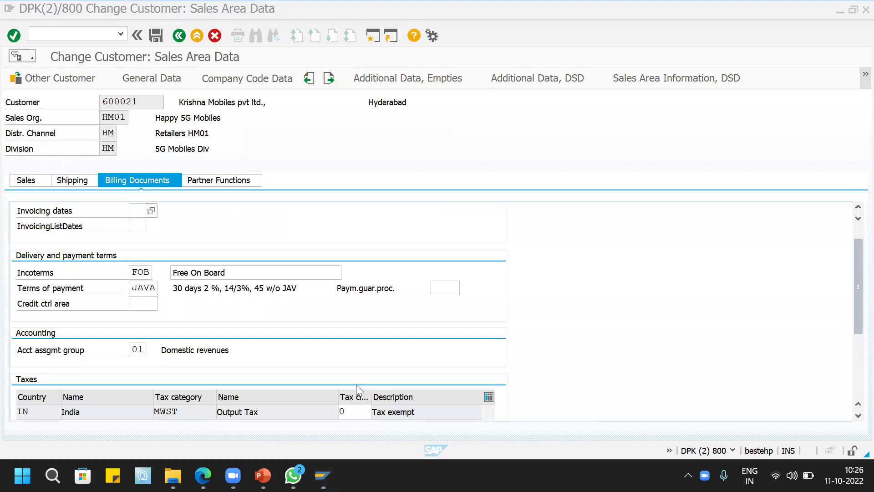
pyautogui.click(157, 36)
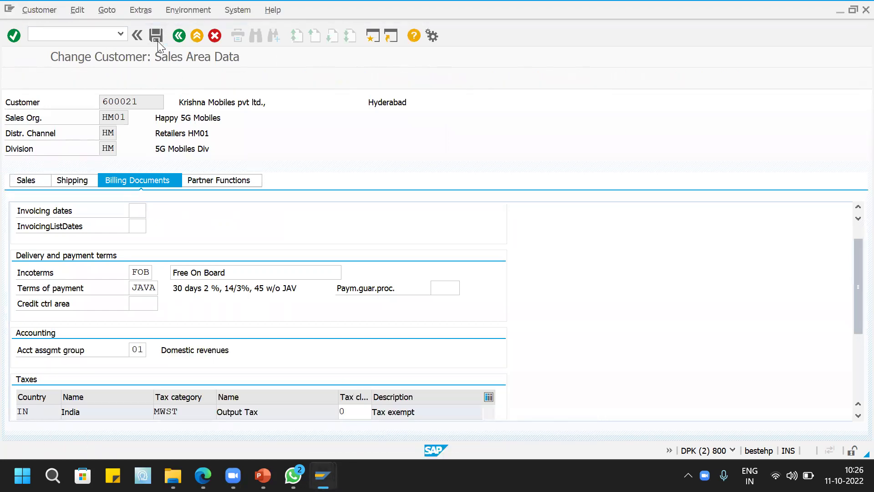
pyautogui.click(404, 304)
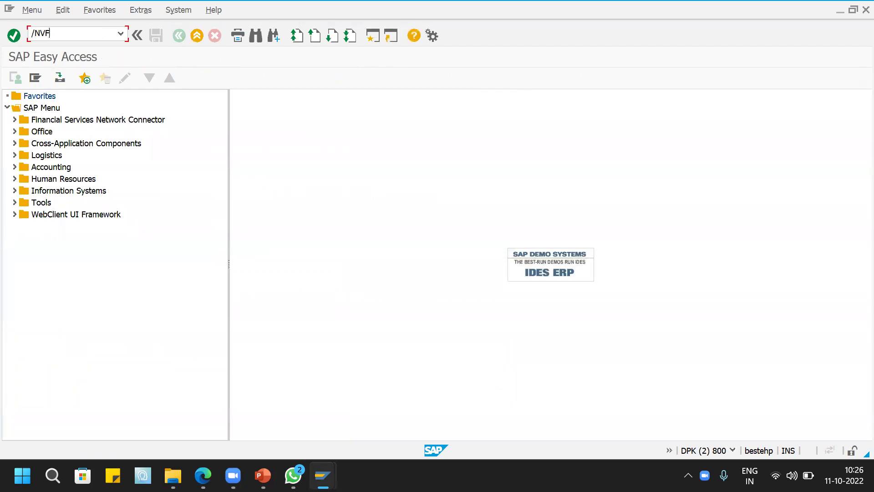
# Open the F2 invoice for change in VF02 and try to release it to accounting
pyautogui.press('Return')
pyautogui.press('Return')
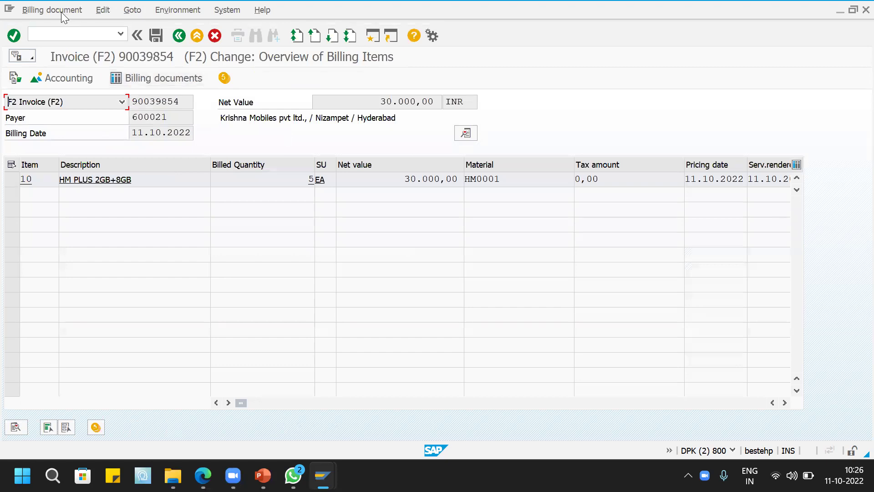
pyautogui.click(61, 12)
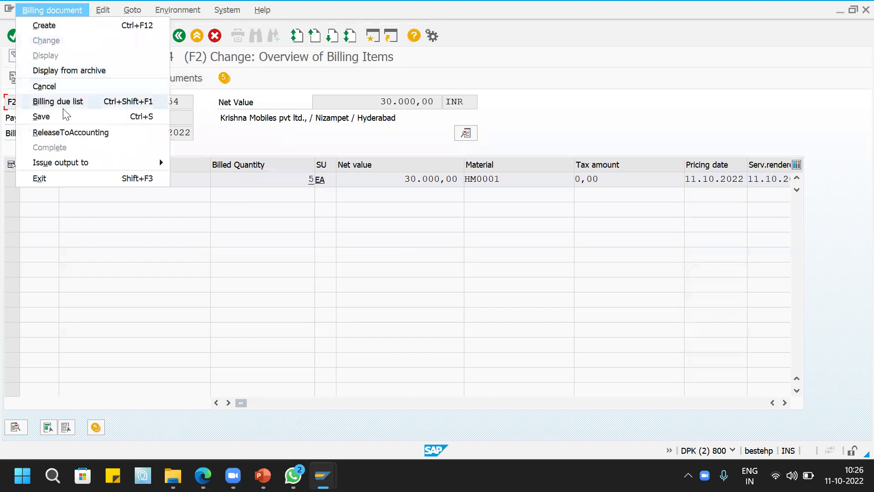
pyautogui.click(66, 133)
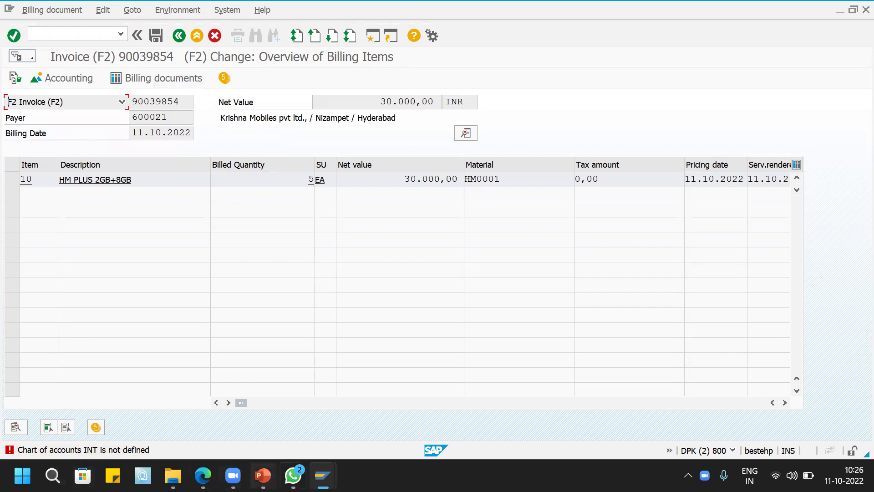
# In the account determination analysis session, start OB13 and open the details of chart of accounts INT
pyautogui.moveTo(322, 475)
pyautogui.click(546, 433)
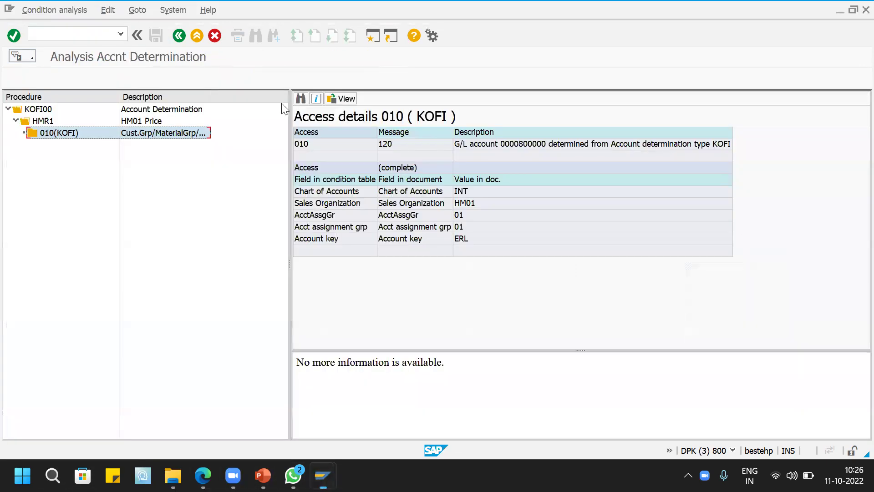
pyautogui.click(80, 32)
pyautogui.write('/NOB13')
pyautogui.press('Return')
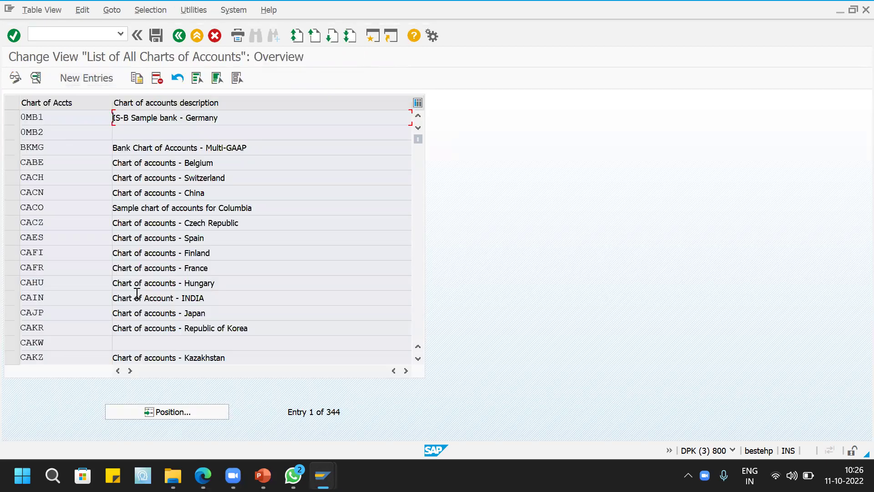
pyautogui.click(188, 409)
pyautogui.write('INT')
pyautogui.press('Return')
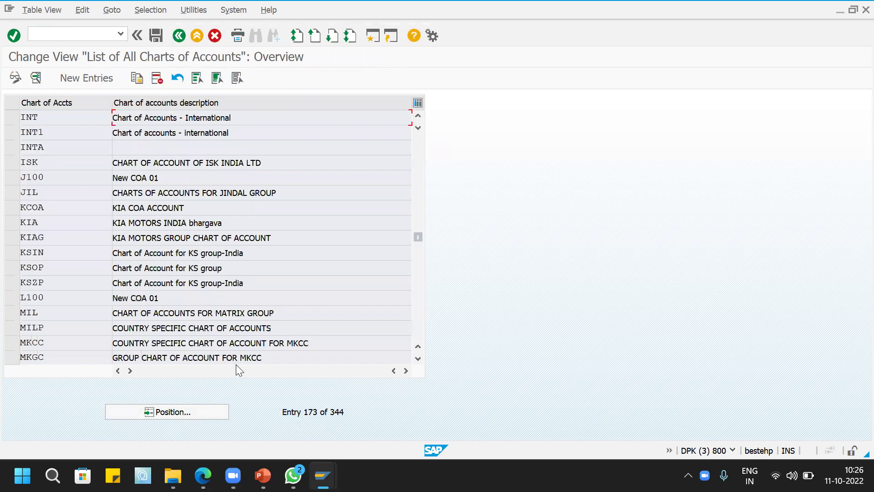
pyautogui.doubleClick(58, 118)
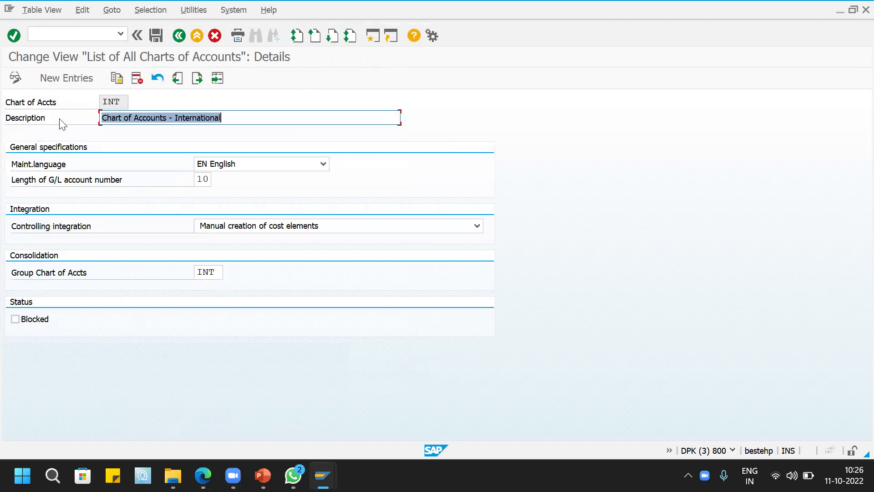
# Clear the group chart of accounts of INT, save it to the Happy Mobiles customizing request, and exit the transaction
pyautogui.click(199, 272)
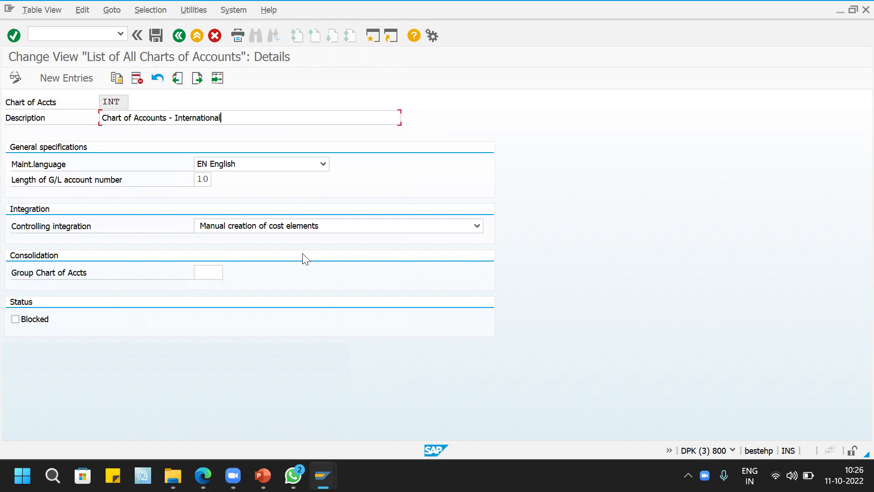
pyautogui.doubleClick(240, 117)
pyautogui.click(155, 35)
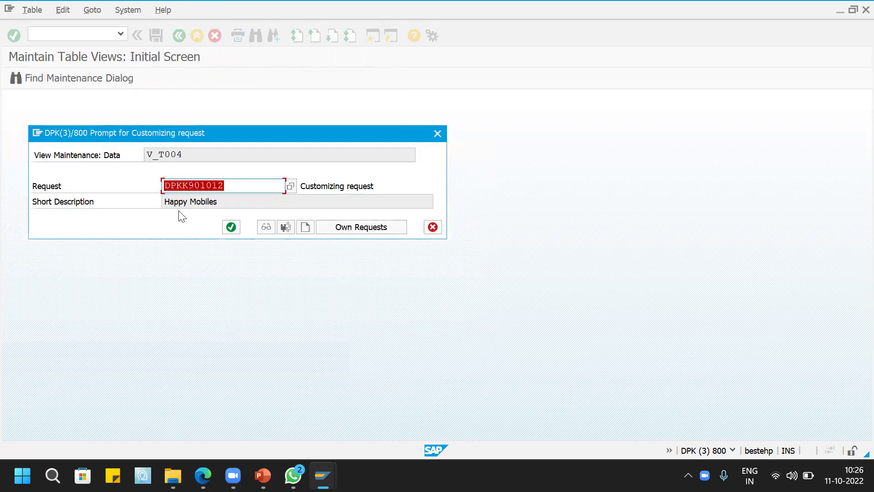
pyautogui.click(230, 228)
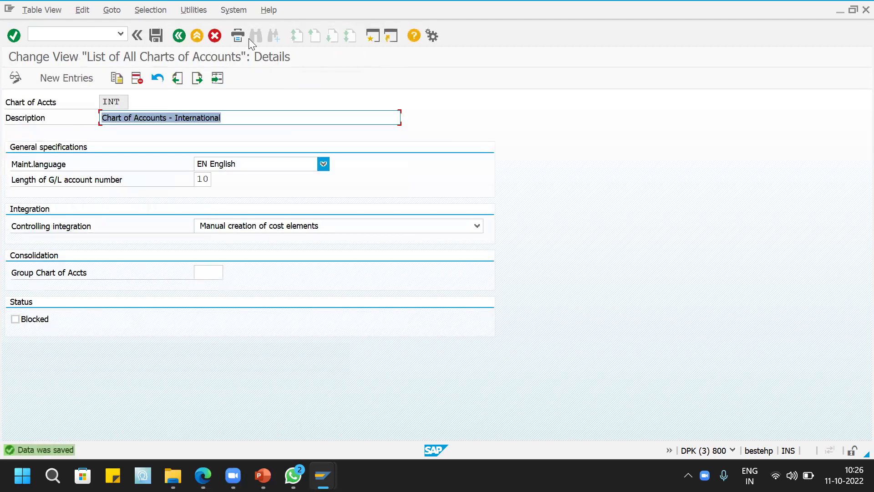
pyautogui.click(180, 35)
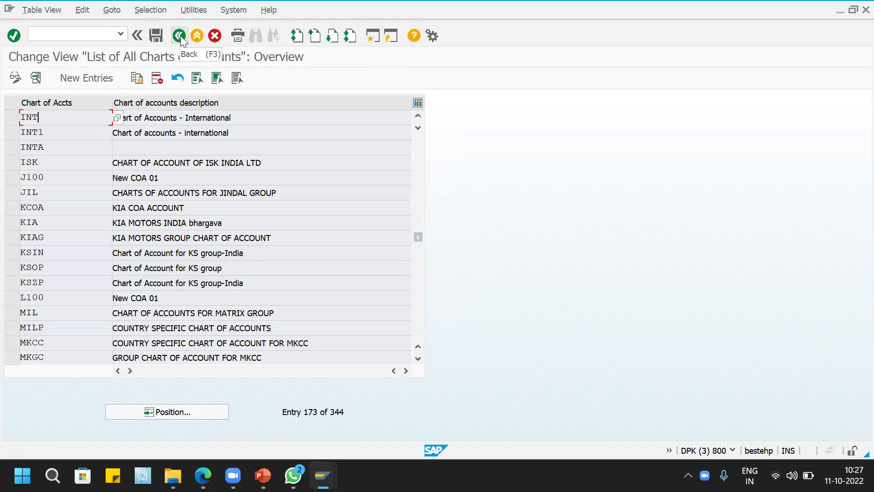
pyautogui.click(181, 36)
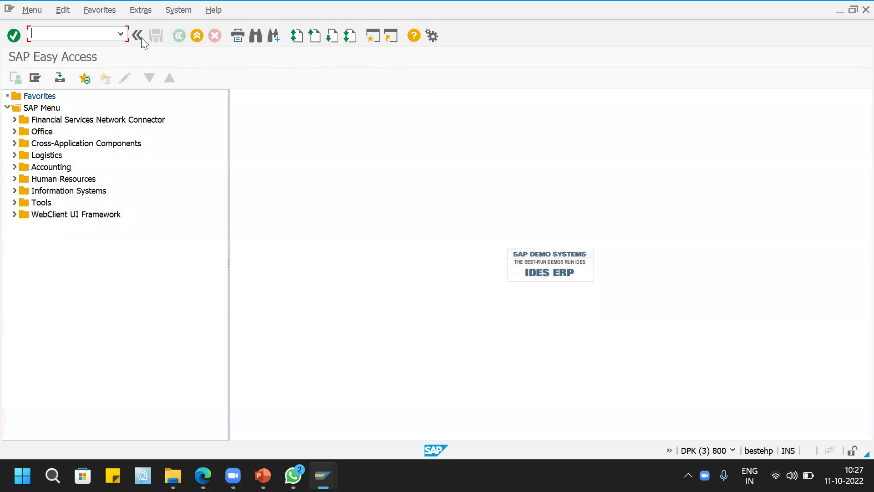
# Return to the invoice session, reload the F2 invoice in VF02 and release it to accounting
pyautogui.click(322, 475)
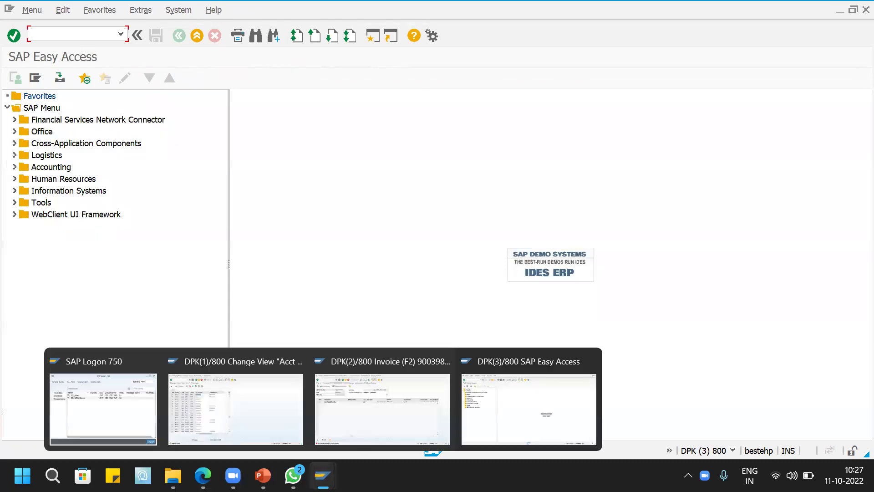
pyautogui.click(344, 427)
pyautogui.write('/nvf02')
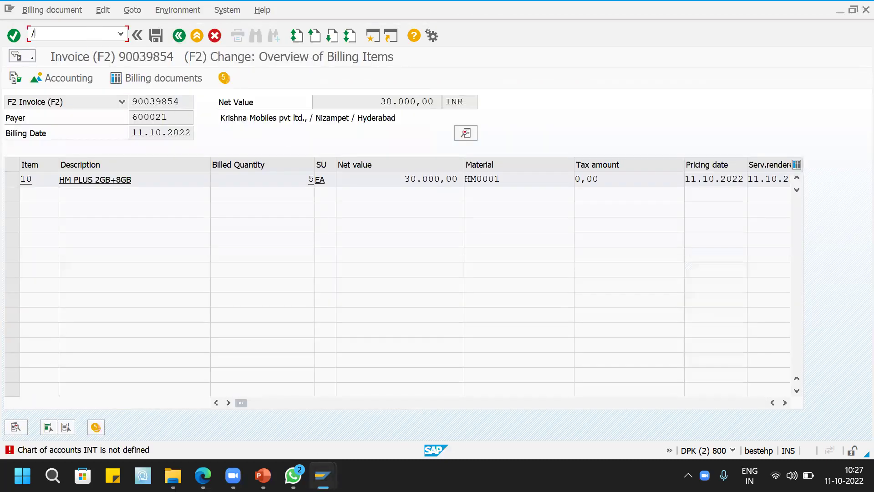
pyautogui.press('Return')
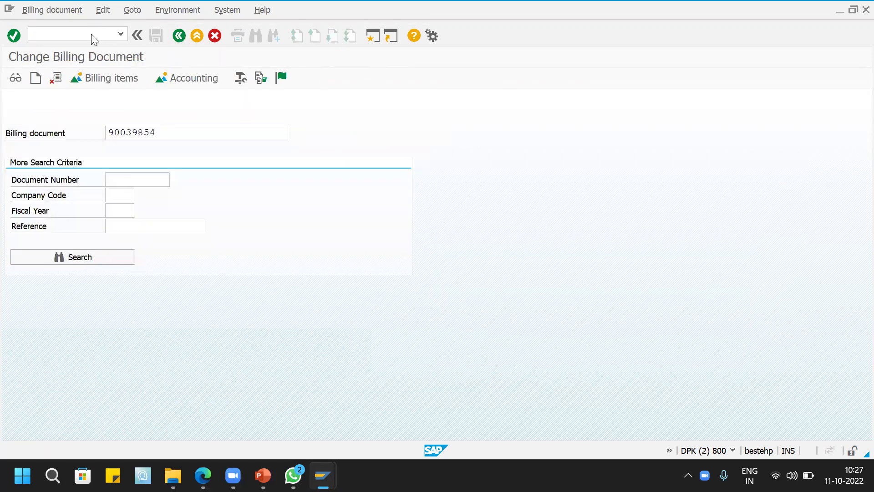
pyautogui.press('Return')
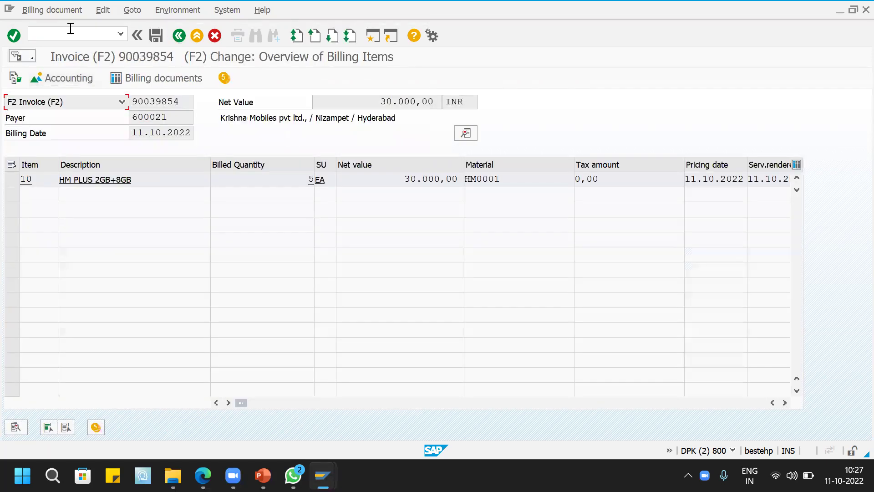
pyautogui.click(51, 10)
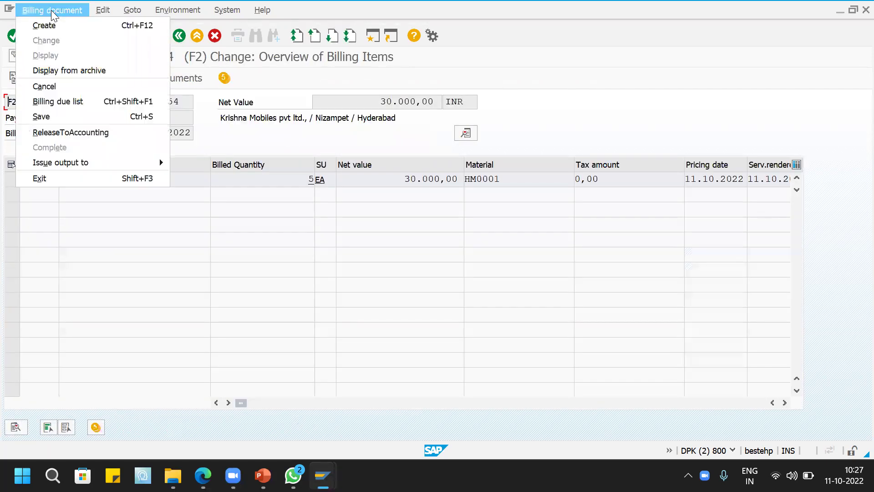
pyautogui.click(56, 133)
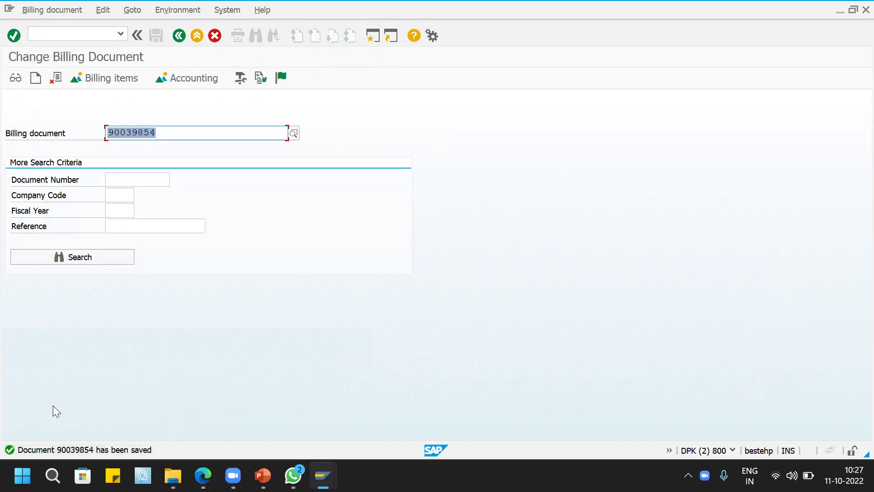
# Display the released F2 invoice and open its accounting document
pyautogui.click(41, 11)
pyautogui.press('Return')
pyautogui.press('Return')
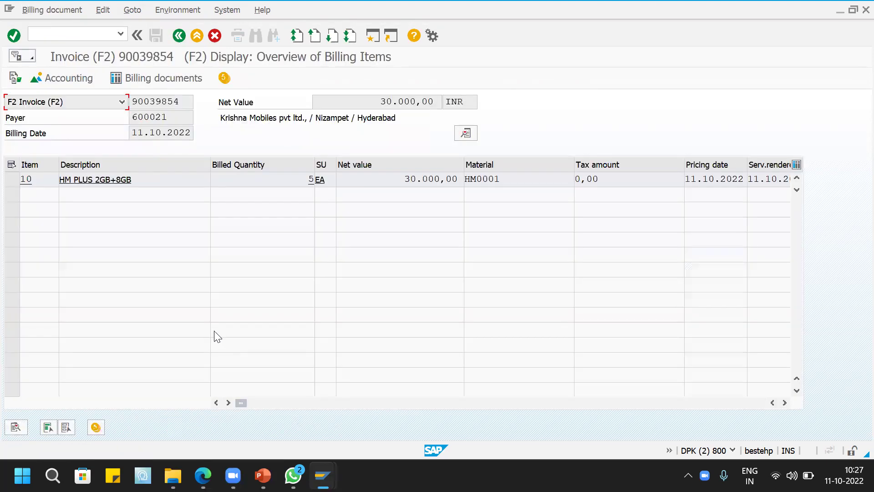
pyautogui.click(59, 77)
pyautogui.moveTo(110, 102); pyautogui.dragTo(533, 117)
pyautogui.doubleClick(462, 165)
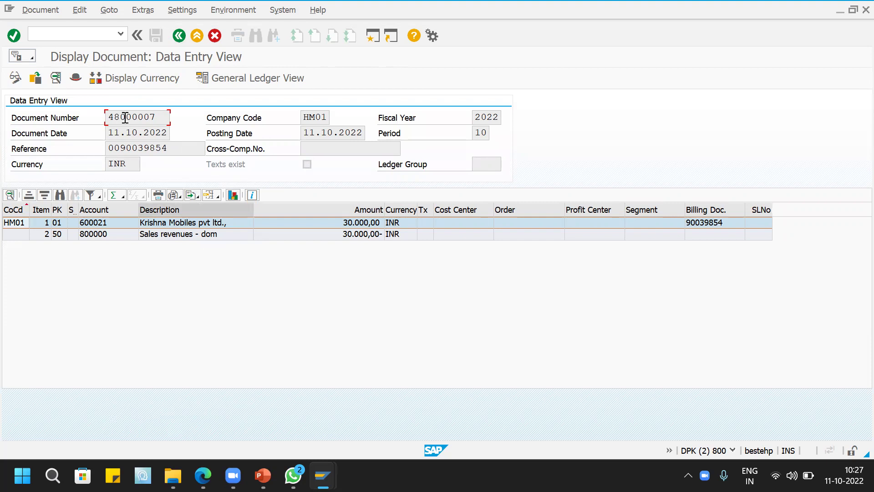
# Check the document type in the accounting document's header, and return to the invoice overview
pyautogui.click(76, 78)
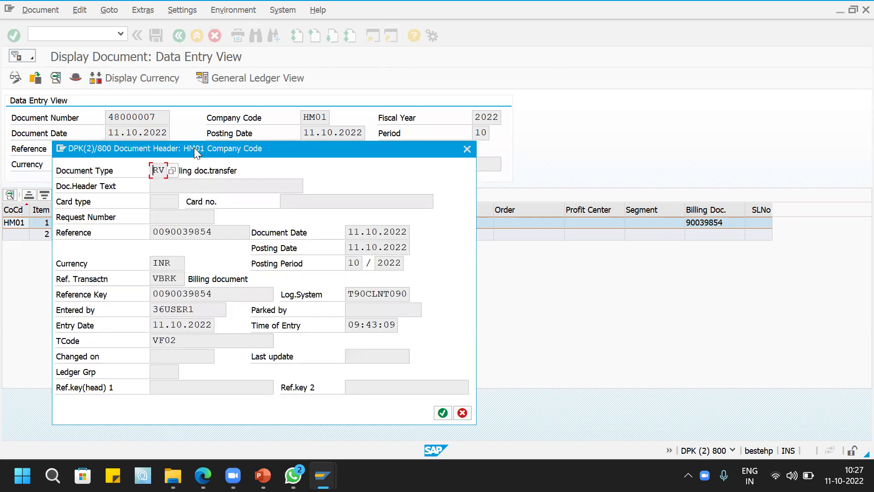
pyautogui.moveTo(194, 148); pyautogui.dragTo(511, 97)
pyautogui.click(555, 122)
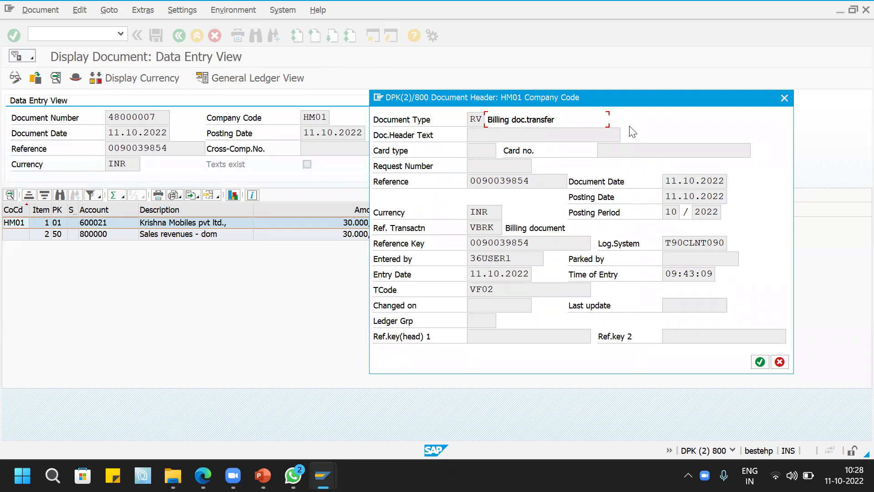
pyautogui.click(760, 363)
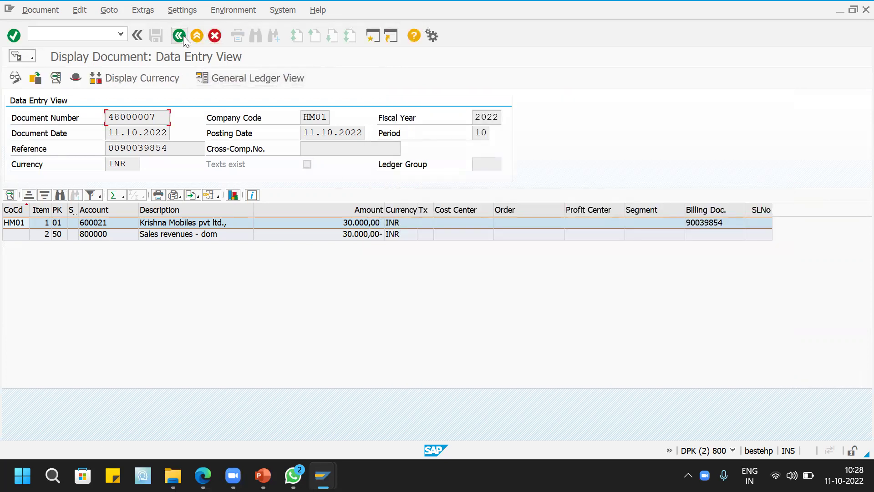
pyautogui.click(183, 35)
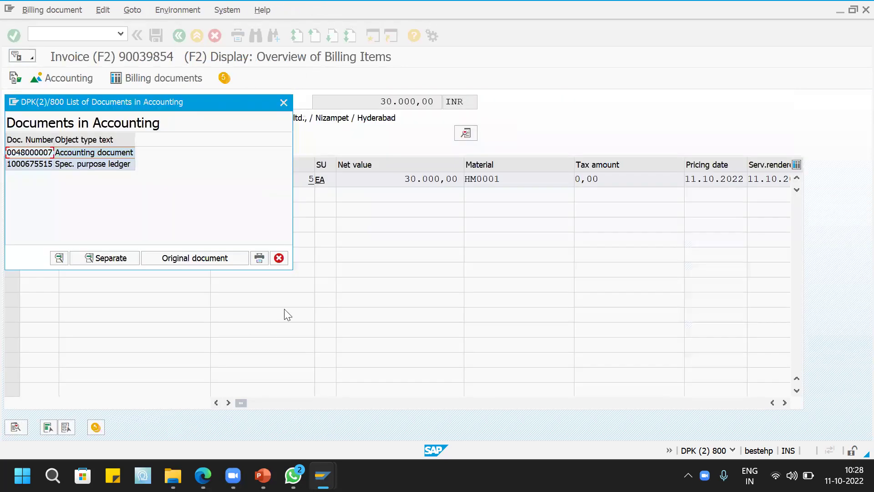
pyautogui.click(279, 258)
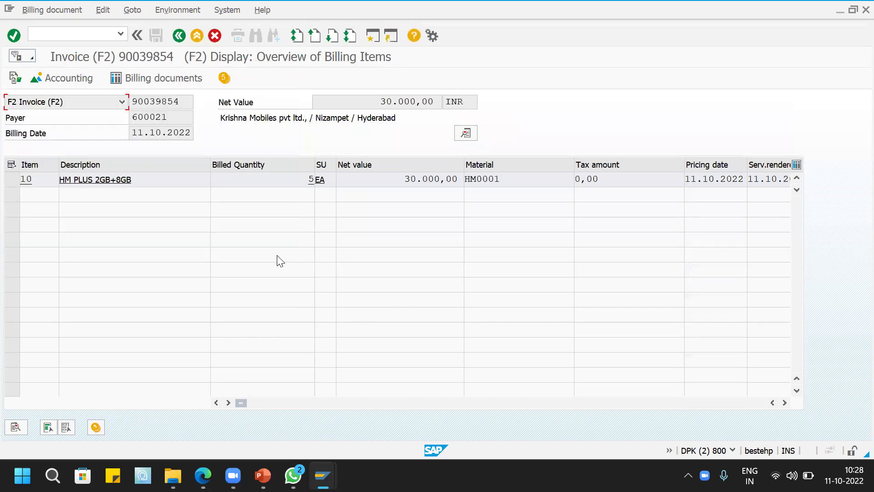
# Switch to the PowerPoint presentation and show slide 4, which lists the revenue account determination criteria
pyautogui.click(263, 475)
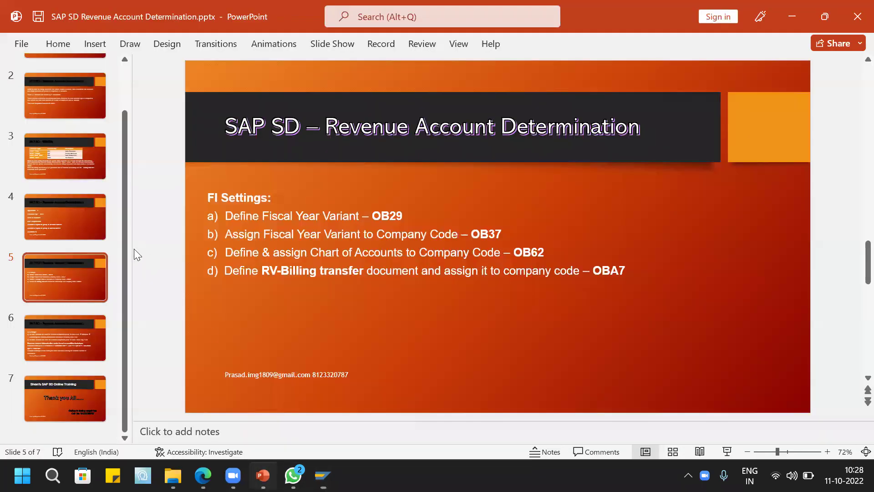
pyautogui.click(58, 222)
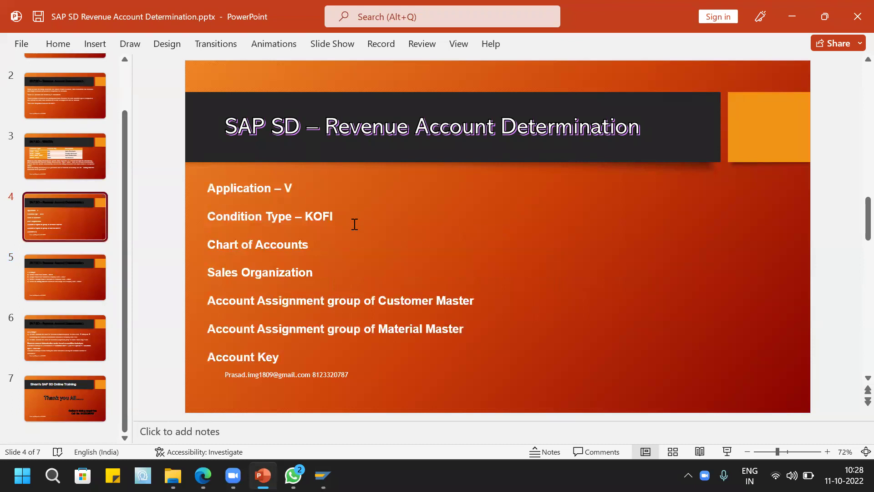